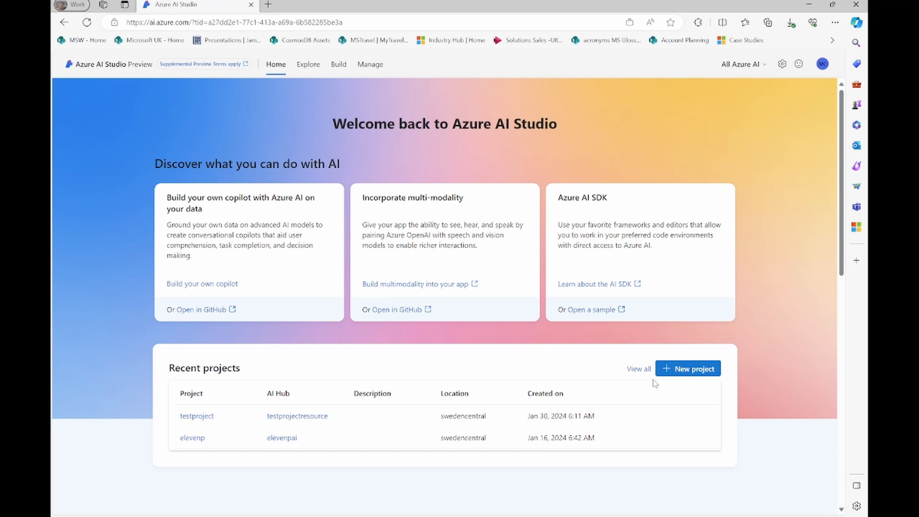
- View the project details form for a new project, cancel it, and open the existing testproject
click(695, 374)
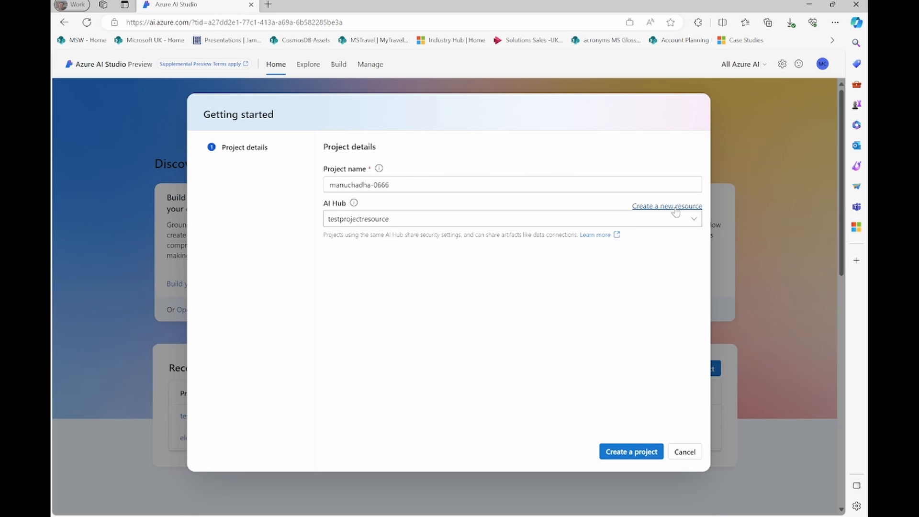
click(684, 451)
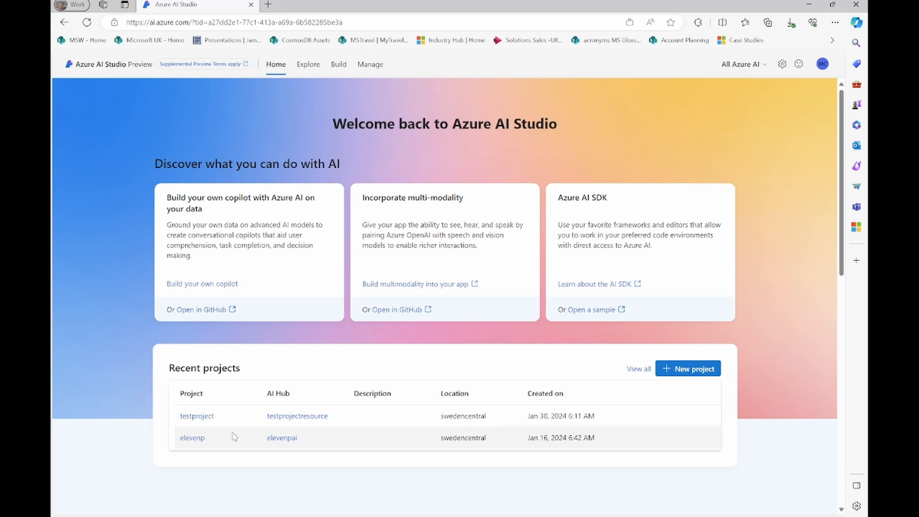
click(197, 417)
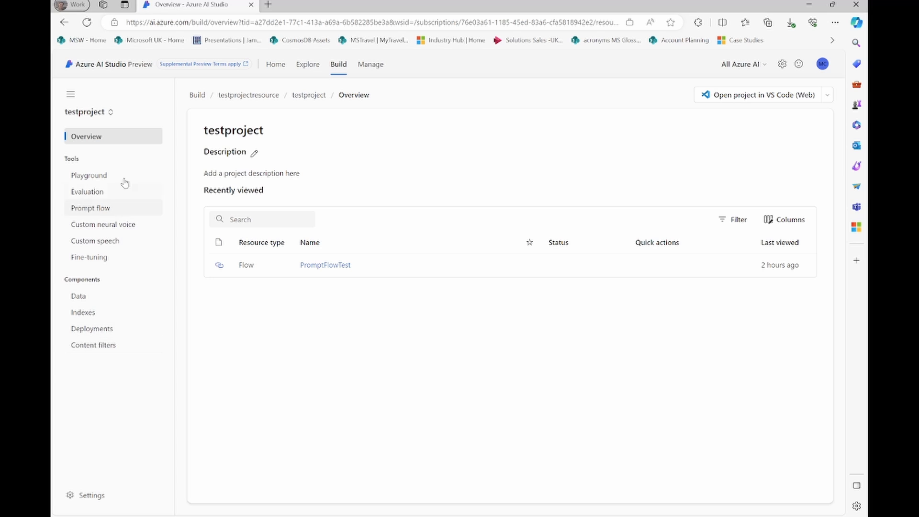
- Review testproject's model deployments and the options for creating one, including the model selection for a real-time endpoint
click(109, 330)
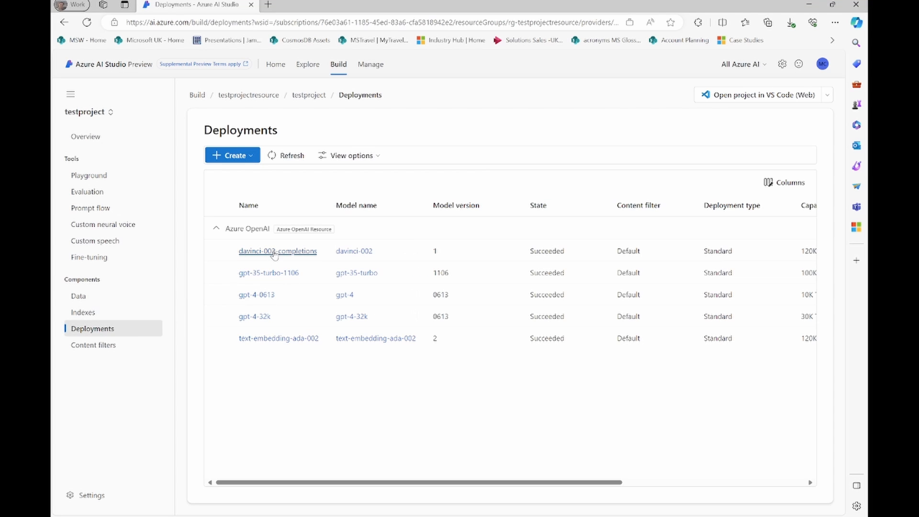
click(236, 156)
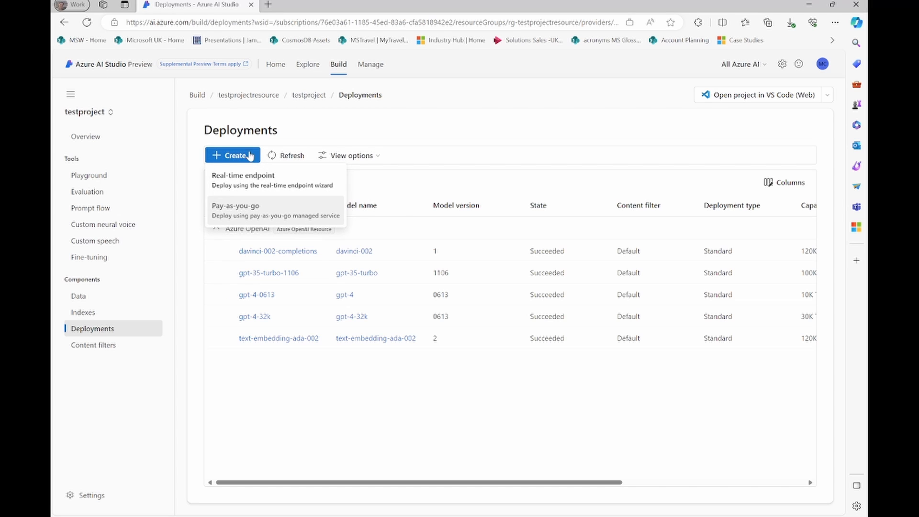
mouse_move(242, 216)
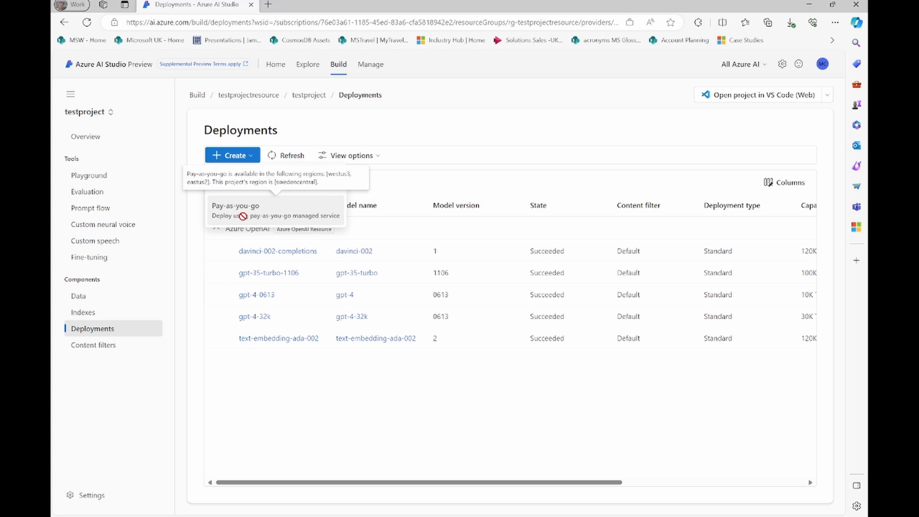
click(254, 156)
click(254, 157)
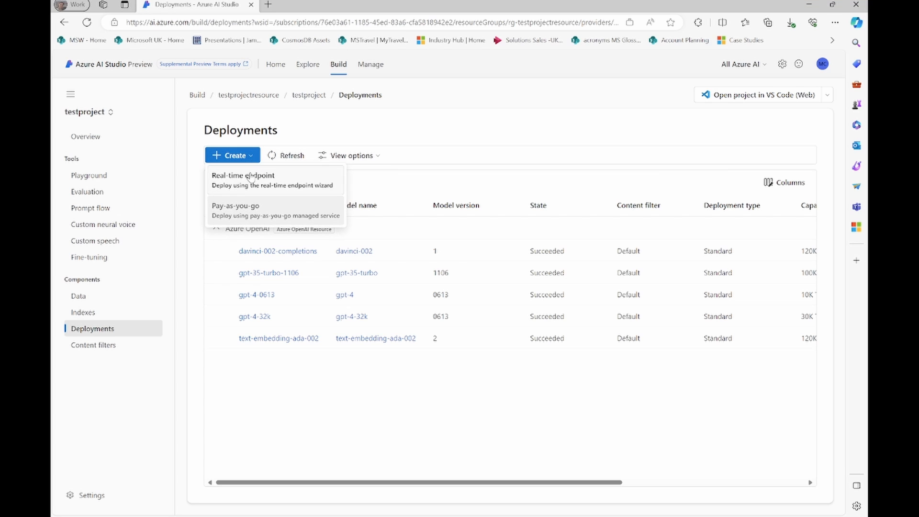
click(250, 177)
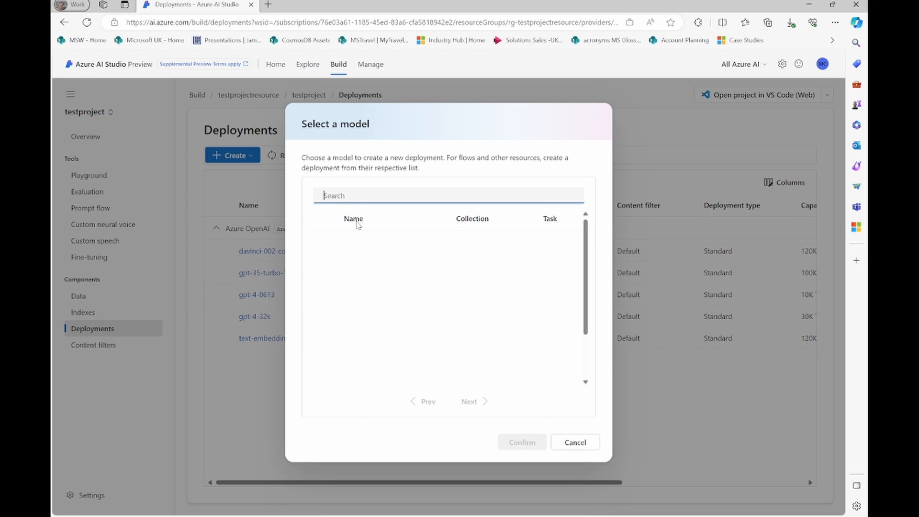
click(570, 447)
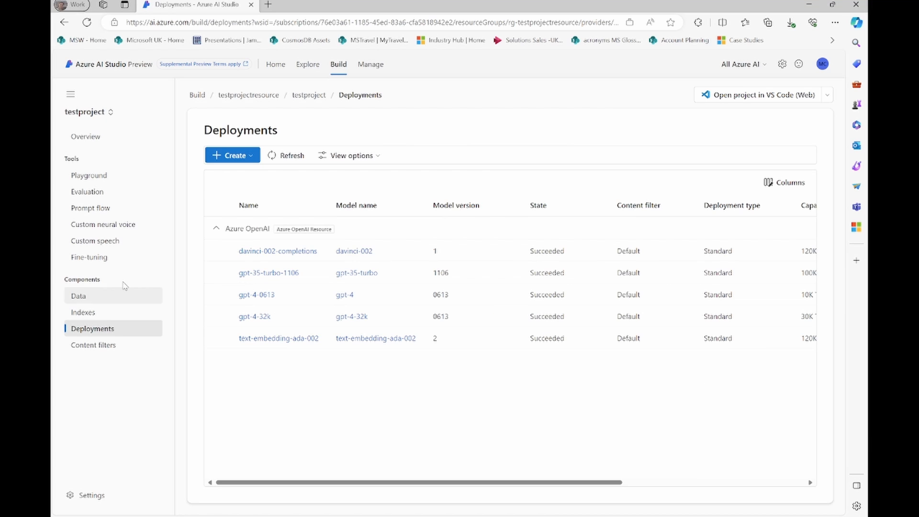
- View the available types for a new prompt flow, and open the existing PromptFlowTest flow
click(102, 209)
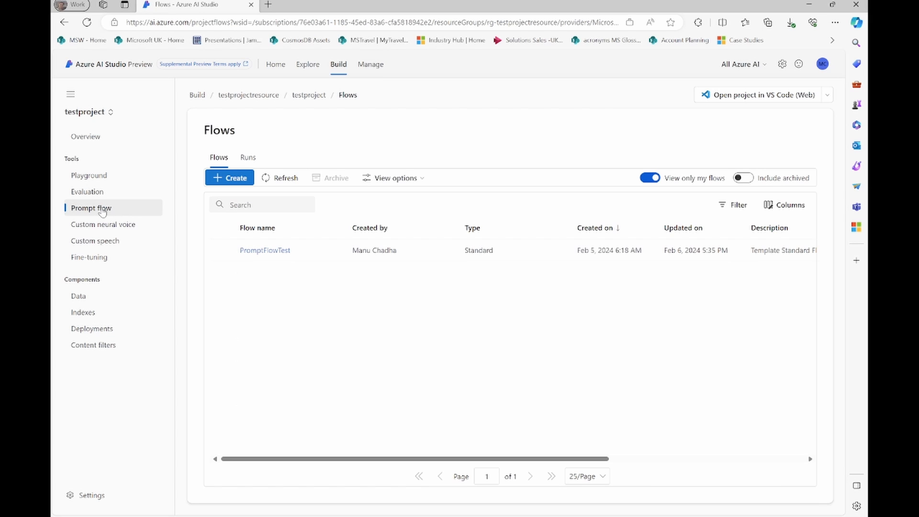
click(241, 178)
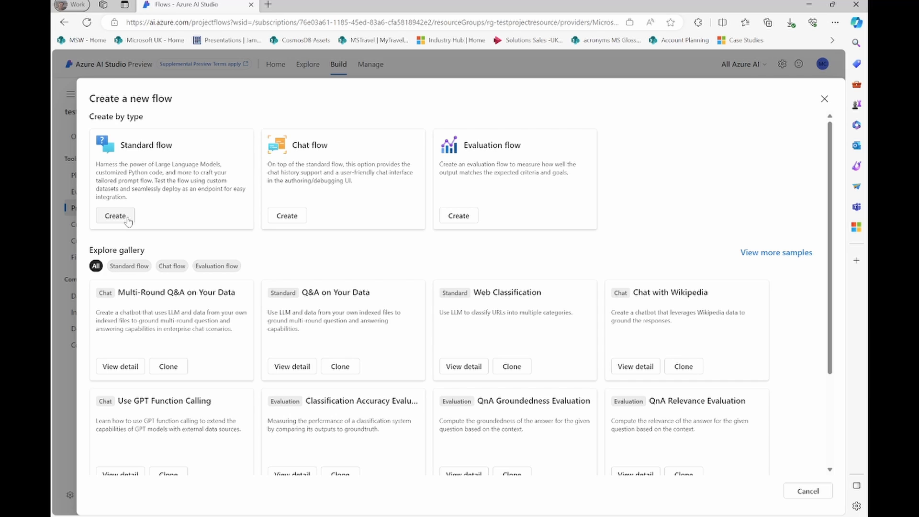
click(824, 99)
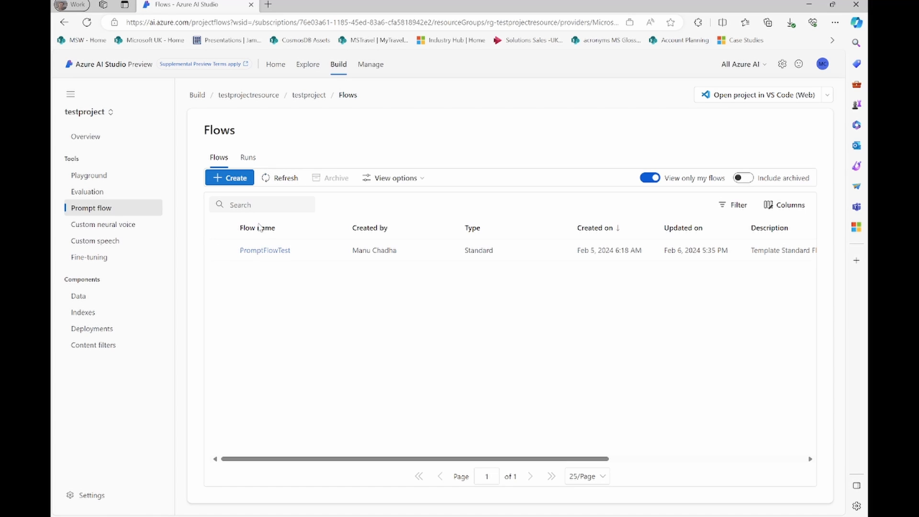
click(266, 251)
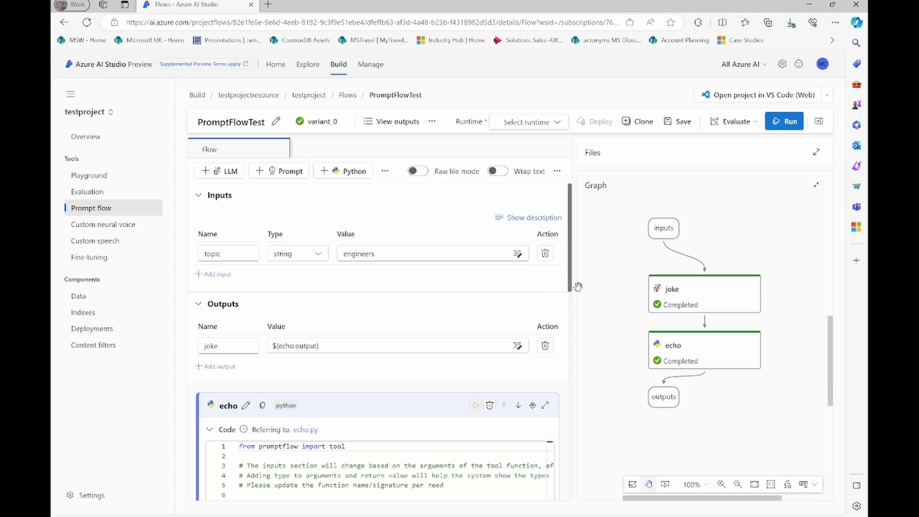
- Add a flow input named count with type int and value 5, and save the flow
click(669, 232)
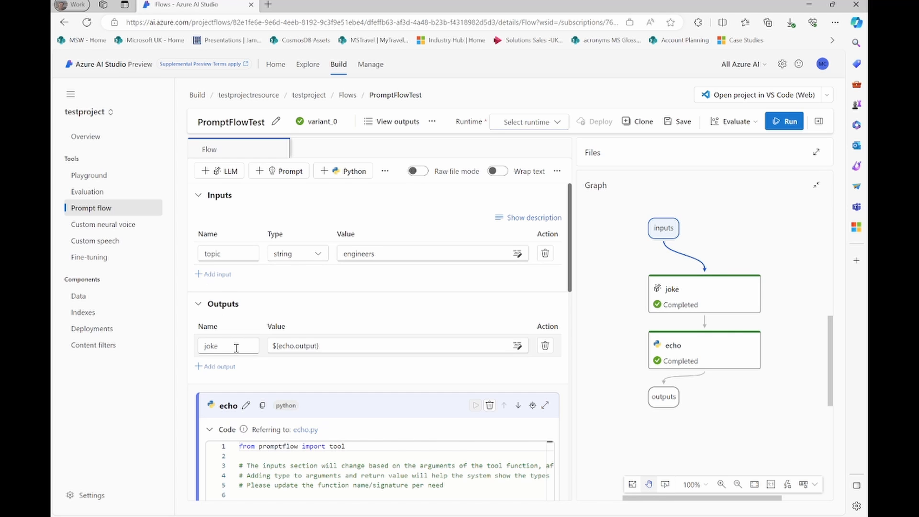
scroll(236, 349, down, 2)
scroll(236, 349, up, 2)
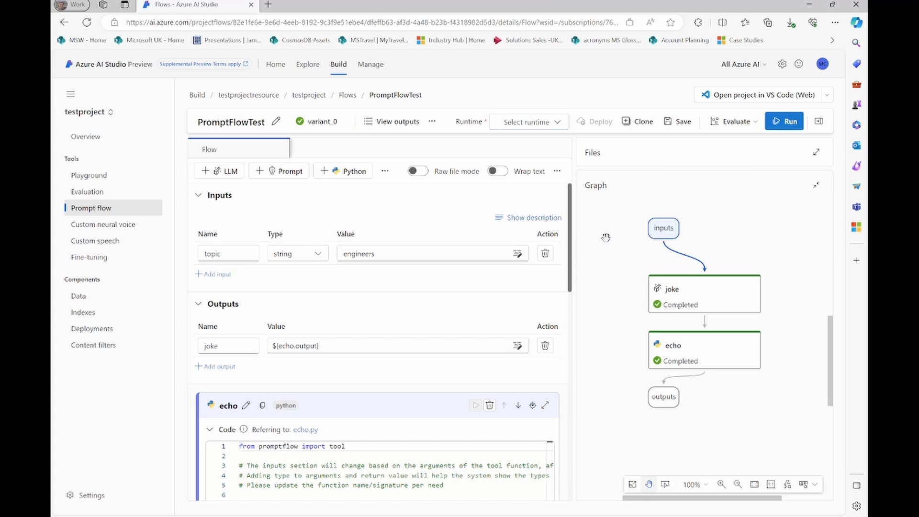
click(210, 276)
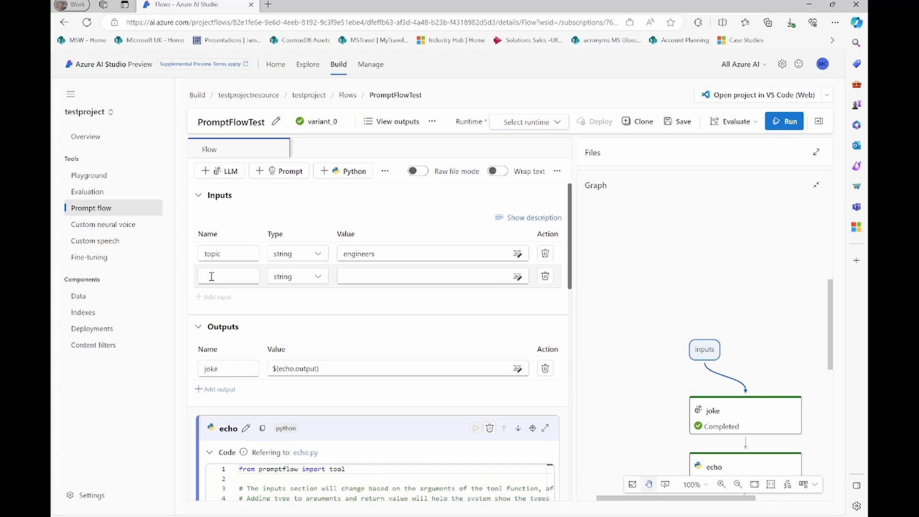
text(count)
click(324, 278)
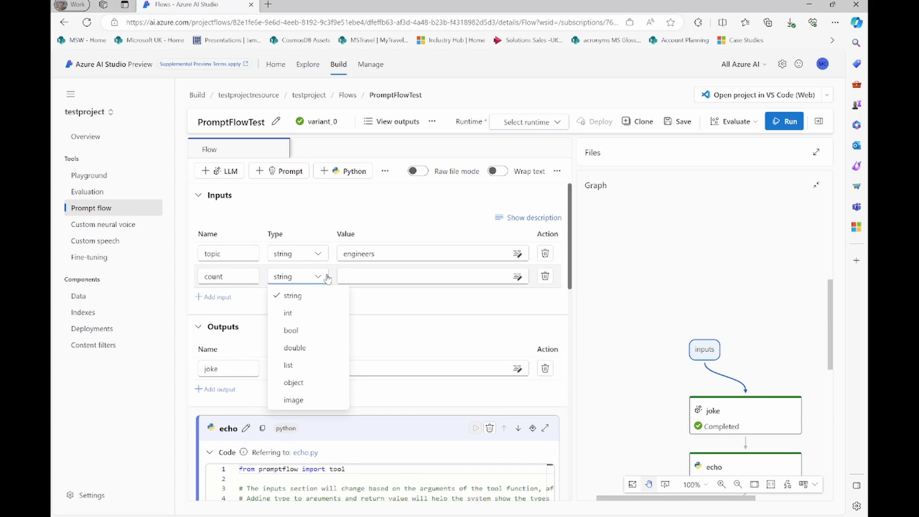
click(299, 314)
click(368, 278)
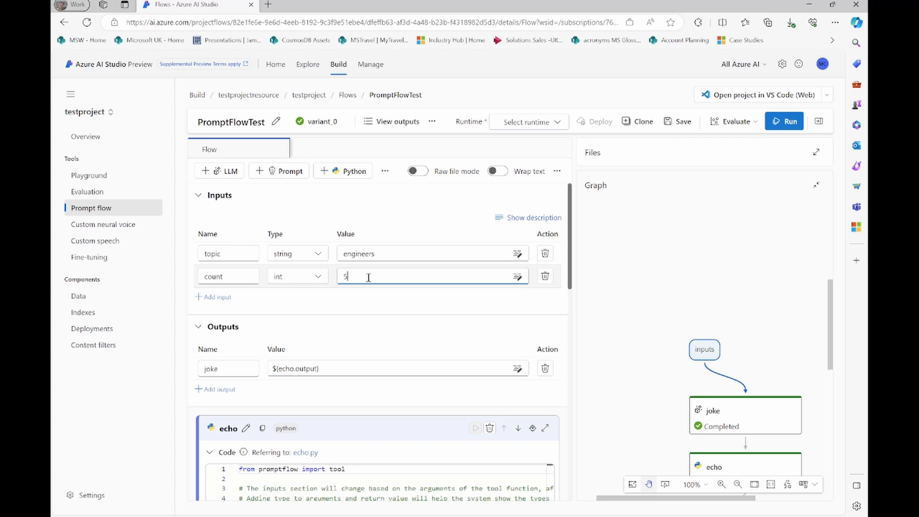
click(678, 123)
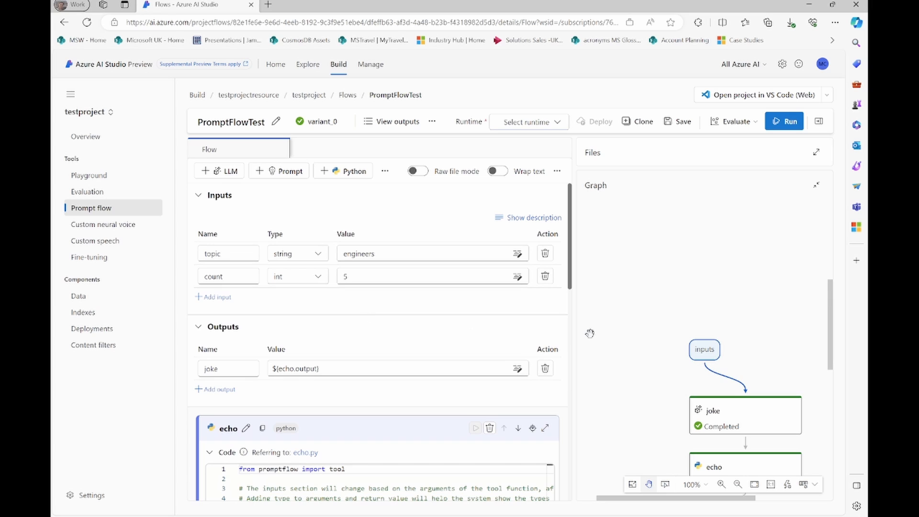
- Examine the flow's outputs node and the value choices for its joke output
scroll(590, 334, down, 1)
scroll(646, 372, down, 1)
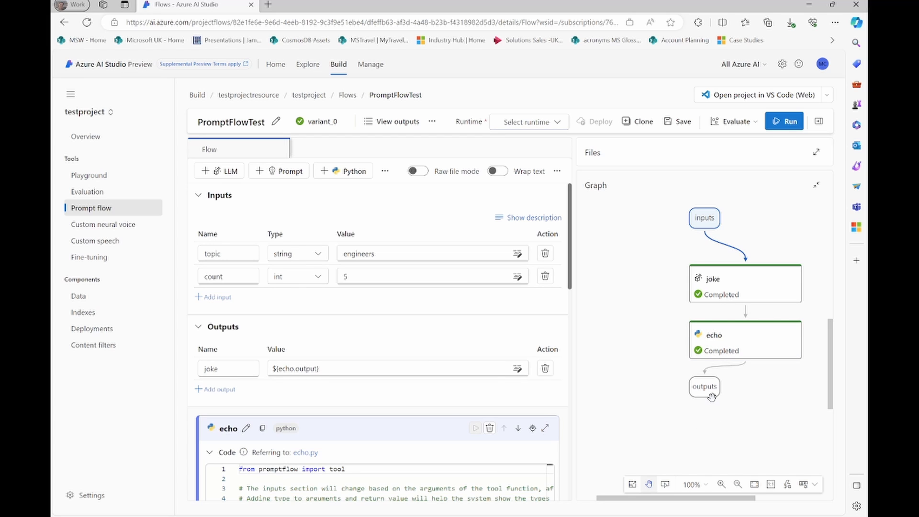
click(221, 371)
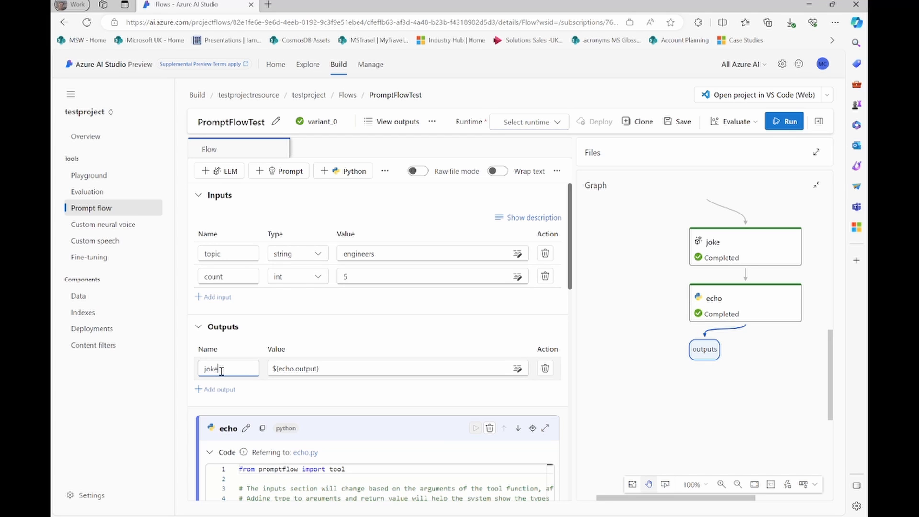
click(330, 371)
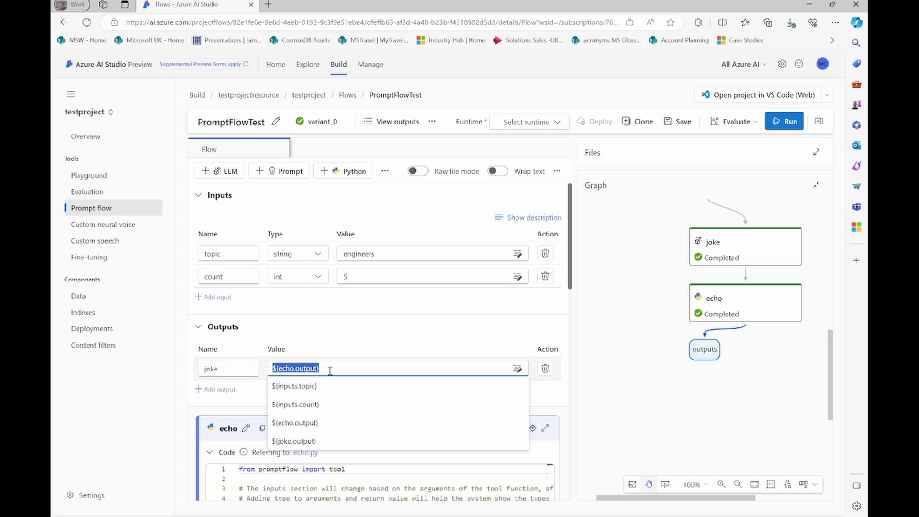
click(573, 288)
scroll(501, 349, down, 2)
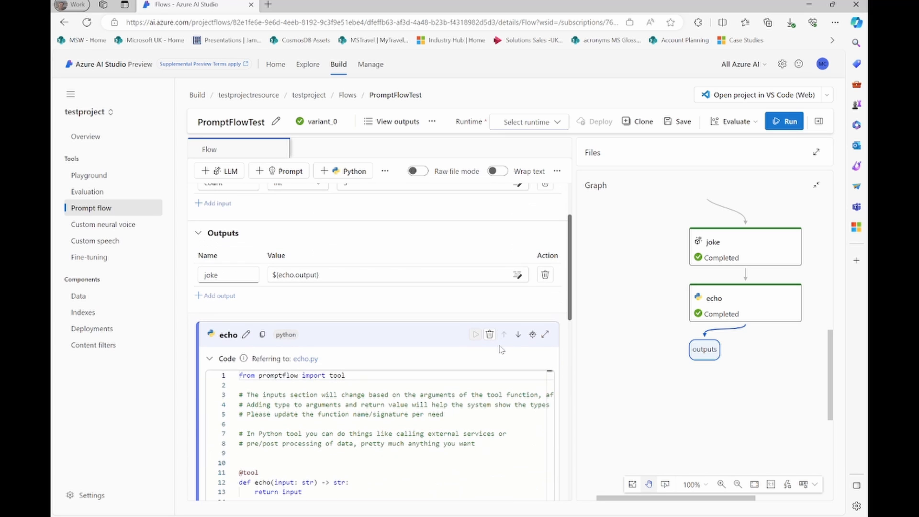
scroll(699, 312, up, 1)
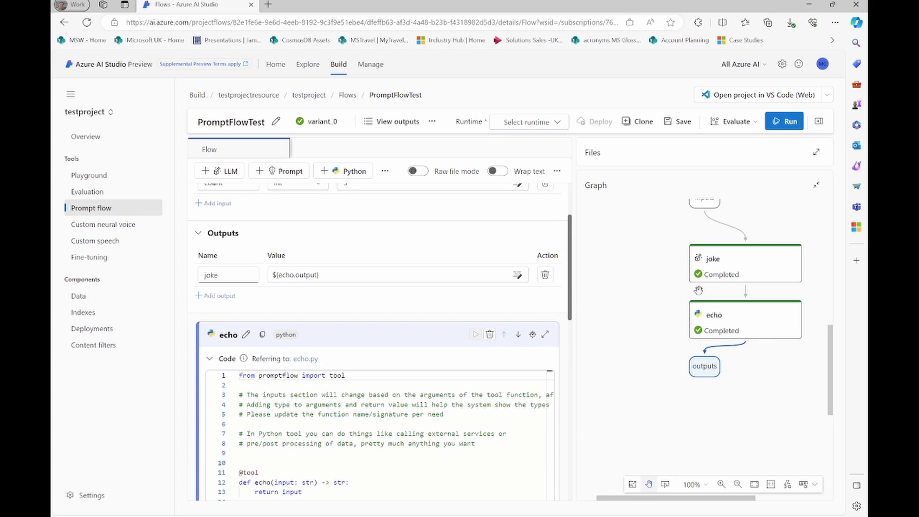
scroll(671, 245, up, 1)
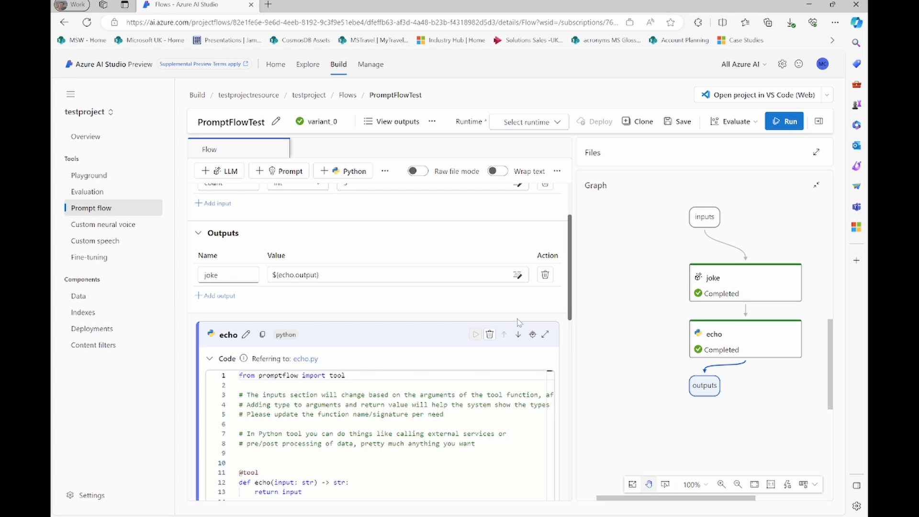
- Examine the joke LLM node's prompt and connection choices, and the echo node's Python code
scroll(511, 326, down, 5)
scroll(511, 326, down, 3)
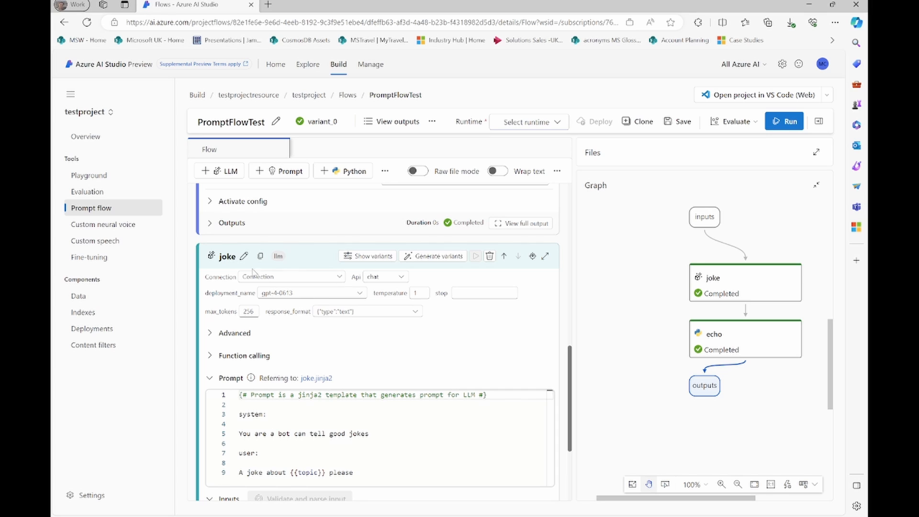
click(340, 277)
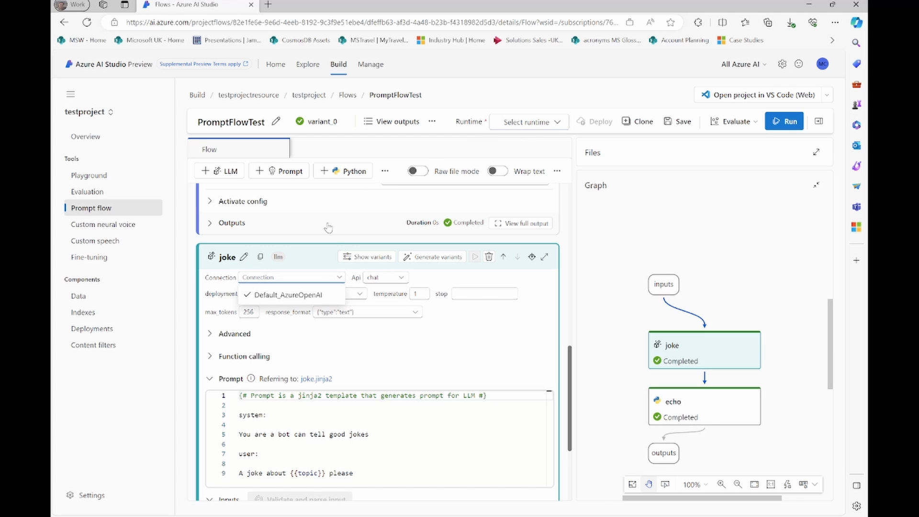
scroll(370, 308, up, 3)
scroll(370, 309, up, 3)
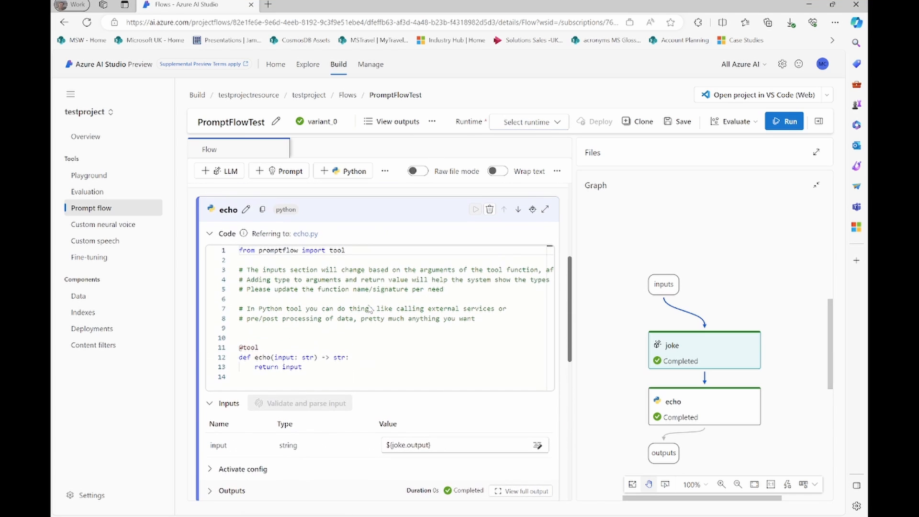
scroll(369, 304, up, 2)
scroll(369, 304, down, 1)
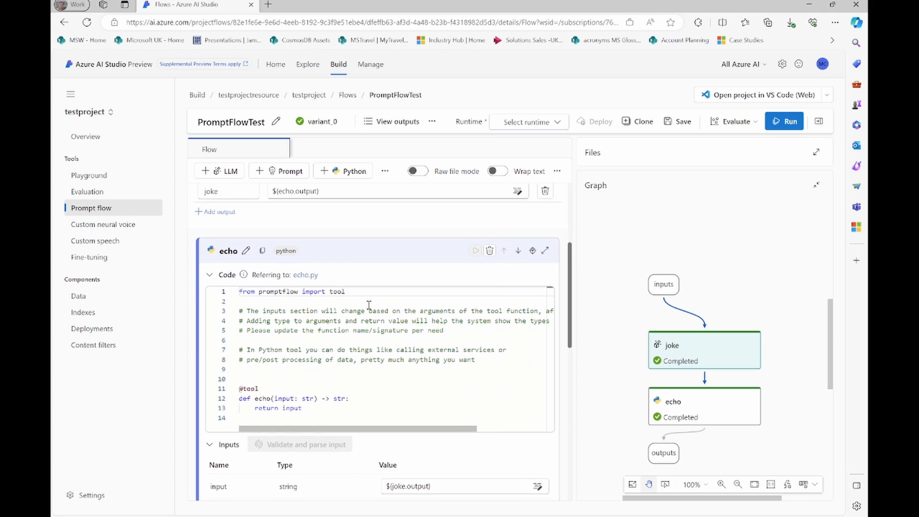
- Check the flow's runtime start options and the Azure ML virtual machine quota for the Visual Studio Enterprise Subscription in Sweden Central
click(557, 123)
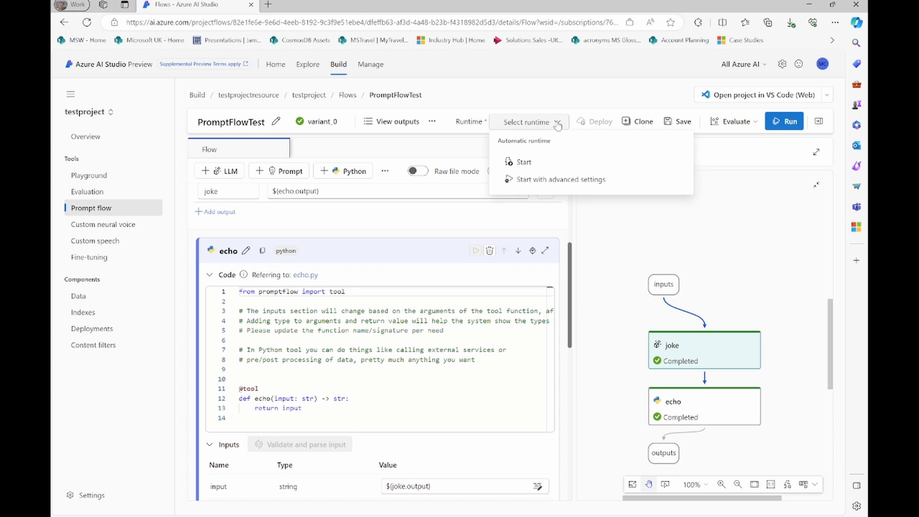
click(372, 70)
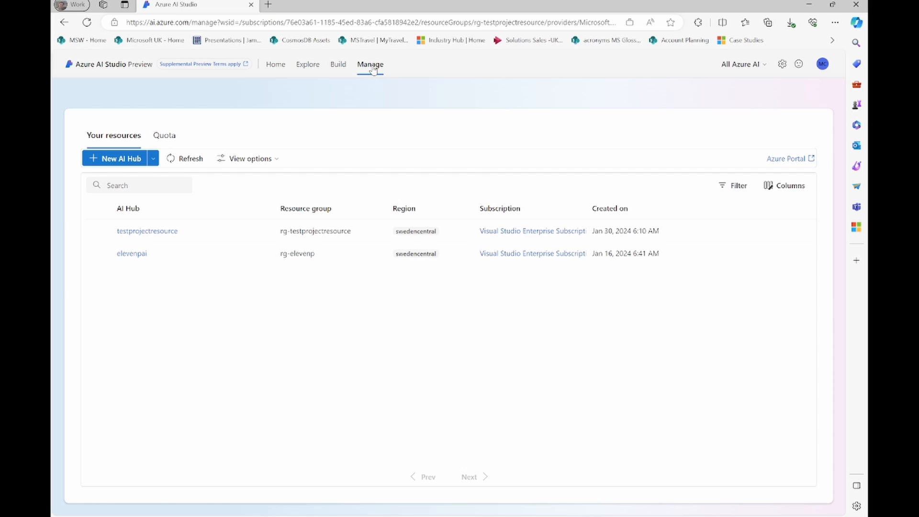
click(170, 136)
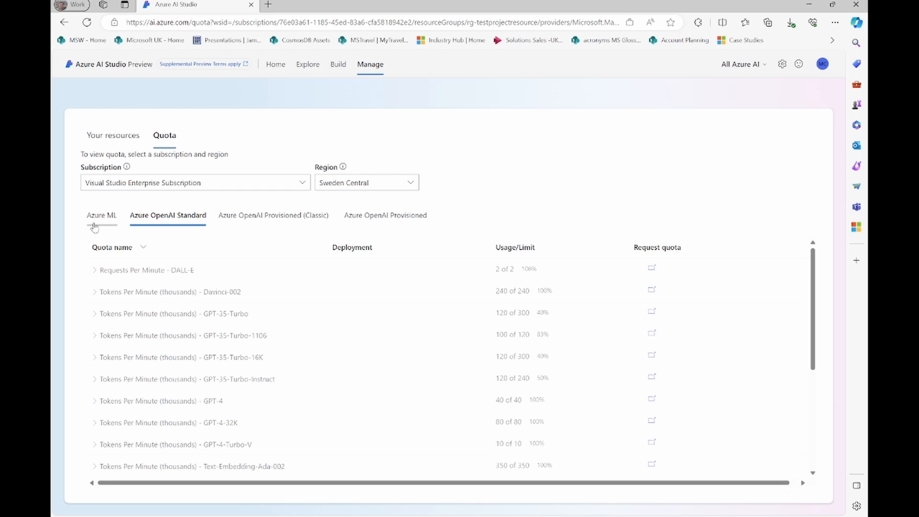
click(96, 223)
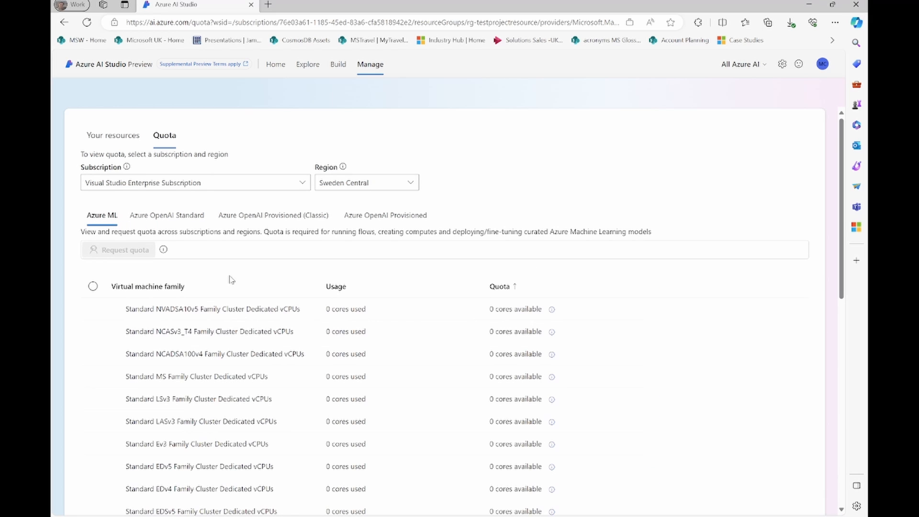
scroll(436, 353, down, 1)
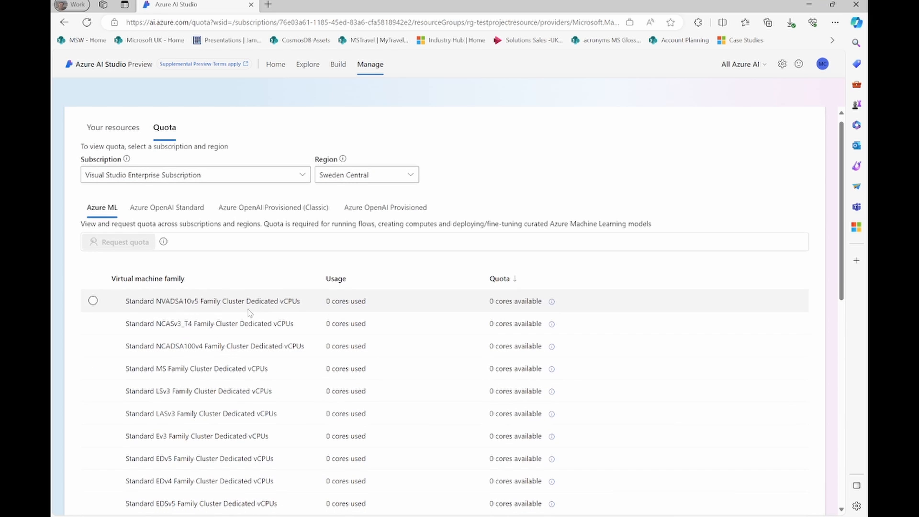
scroll(358, 378, down, 4)
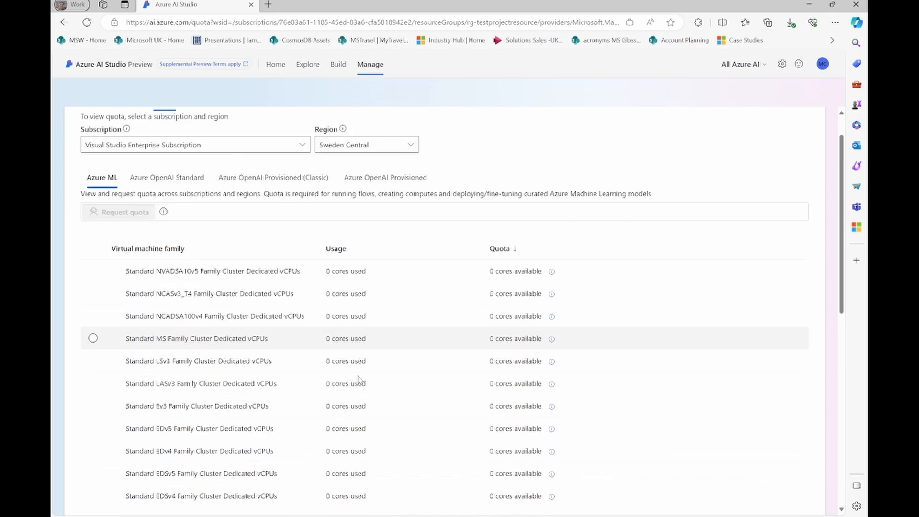
- Read through the full list of Azure ML virtual machine families and their quotas for Sweden Central
scroll(513, 235, up, 4)
scroll(513, 235, down, 10)
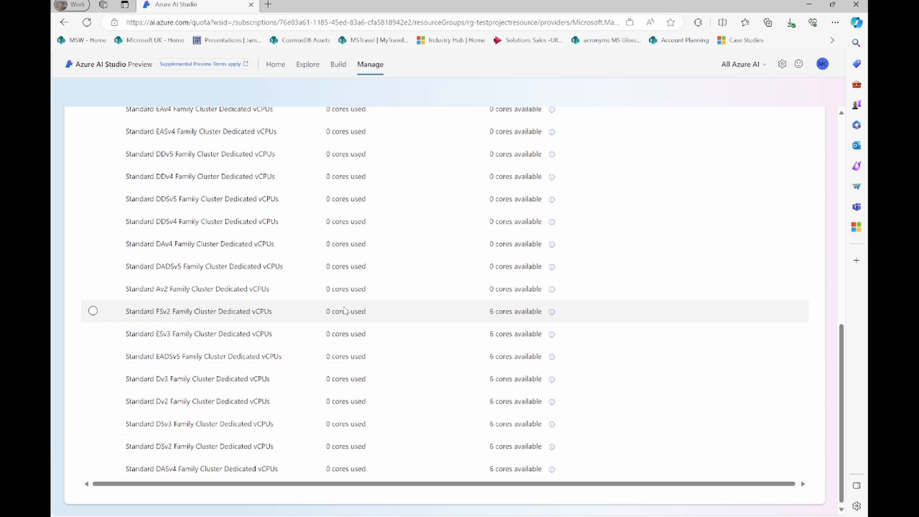
scroll(361, 294, up, 15)
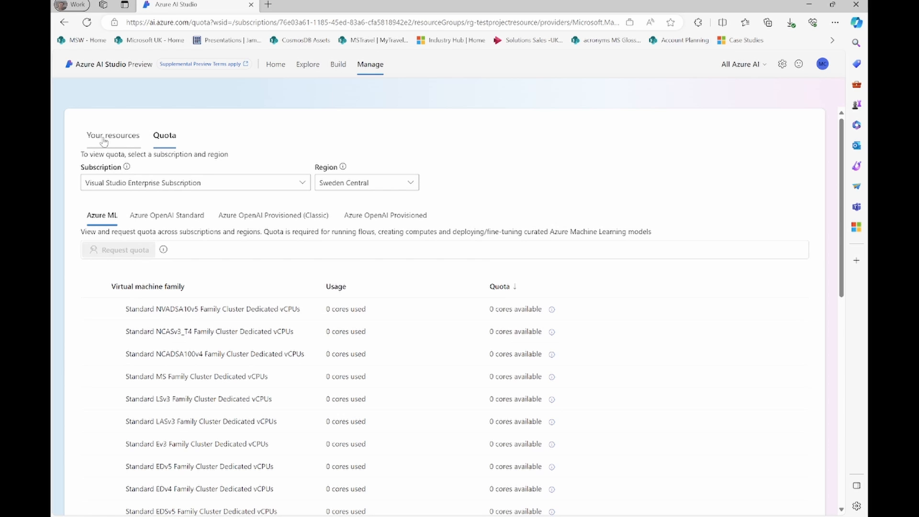
- Return to PromptFlowTest in testproject and start its automatic runtime with advanced settings, using VM size Standard_DS1_v2
click(337, 66)
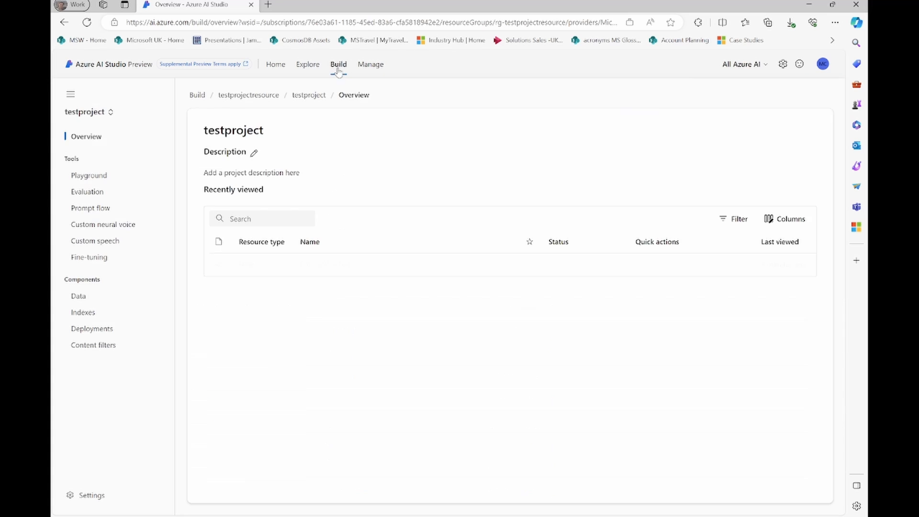
click(326, 265)
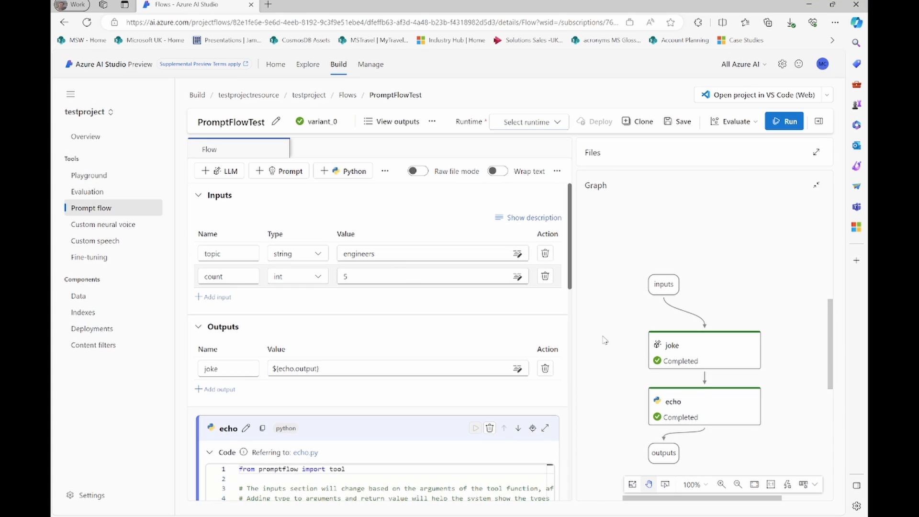
click(557, 123)
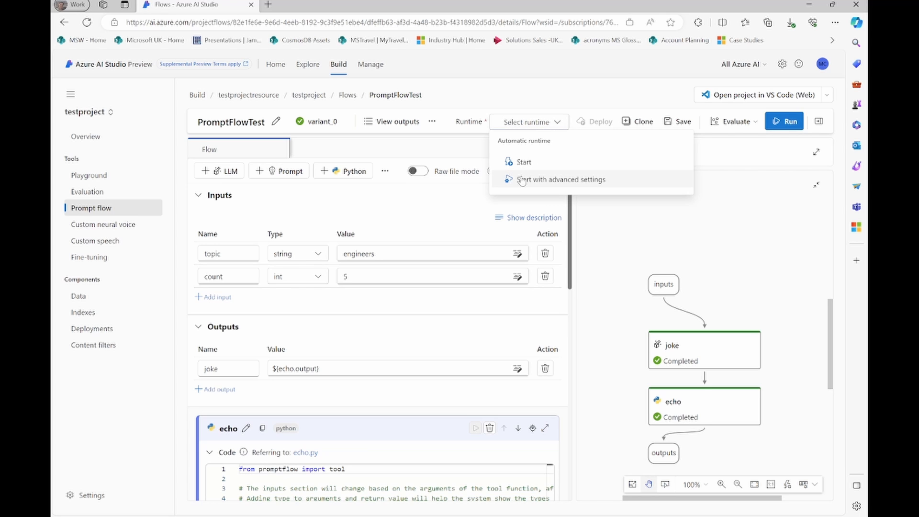
click(650, 184)
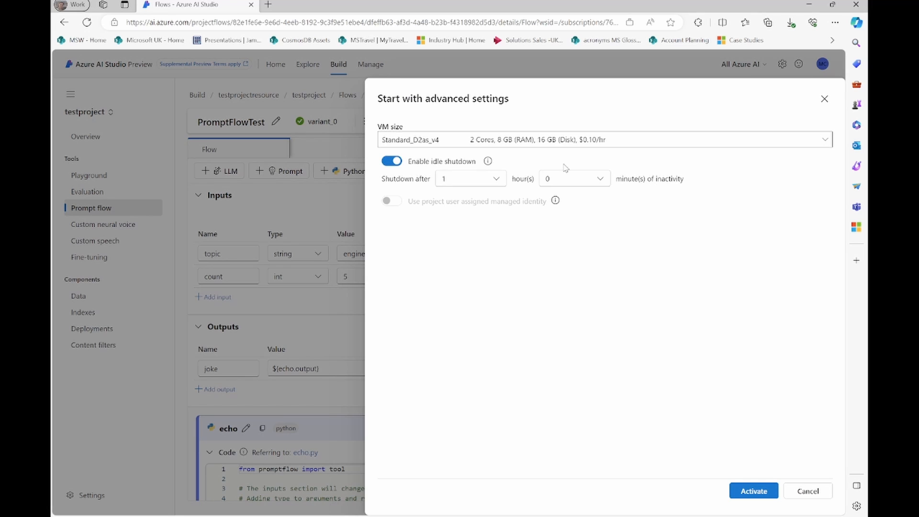
click(504, 143)
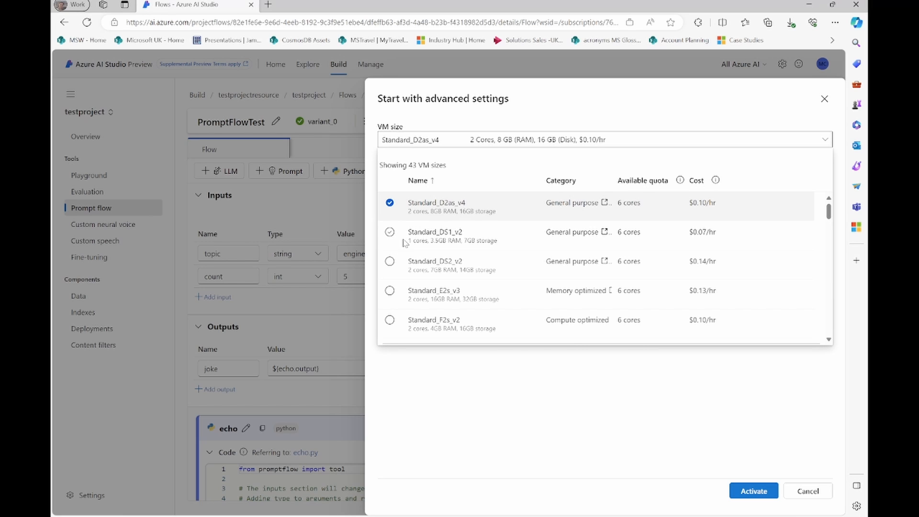
click(390, 233)
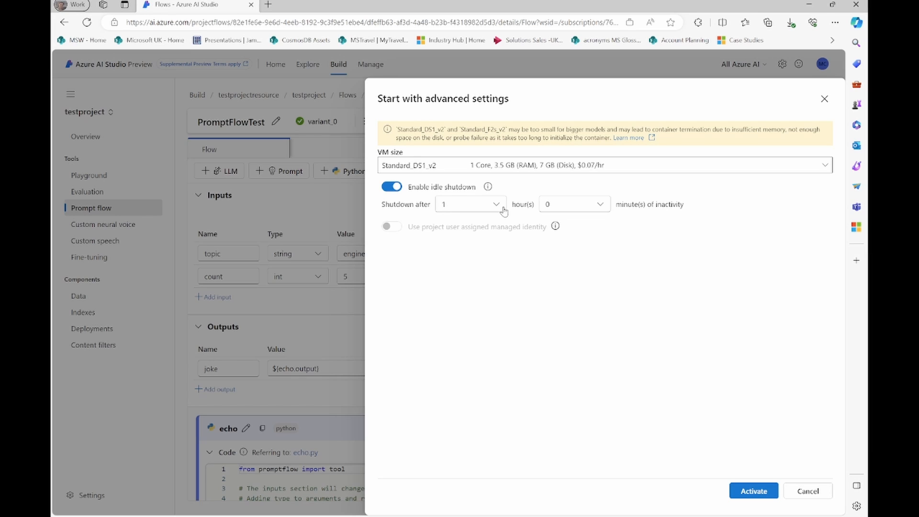
click(754, 492)
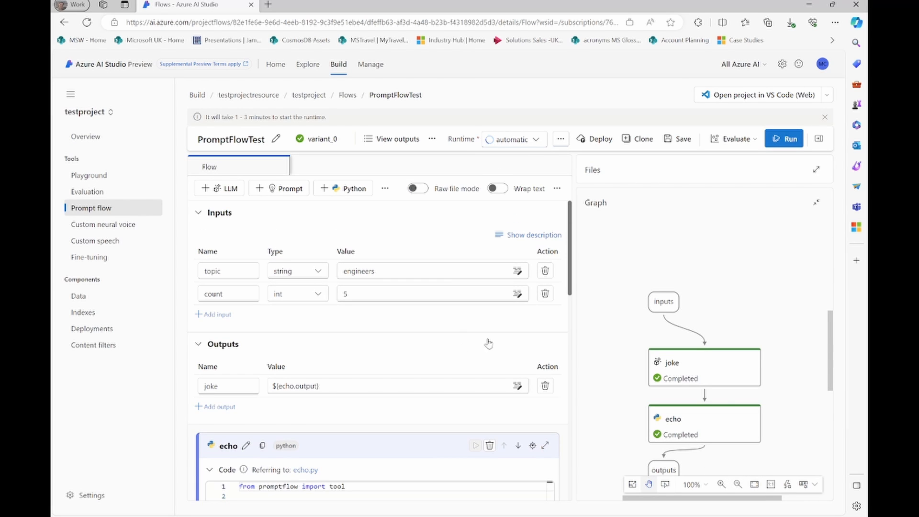
- Examine the flow's topic and count inputs and the inputs node in the graph
scroll(626, 365, down, 1)
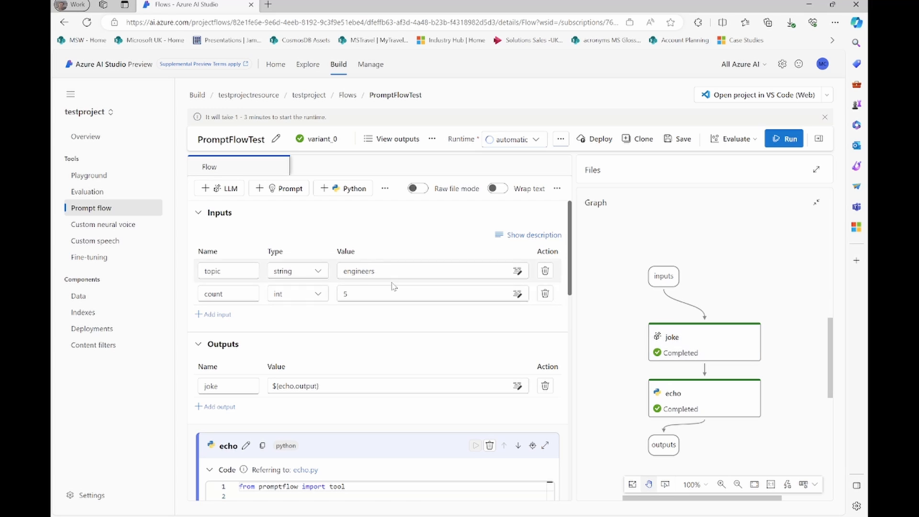
click(230, 292)
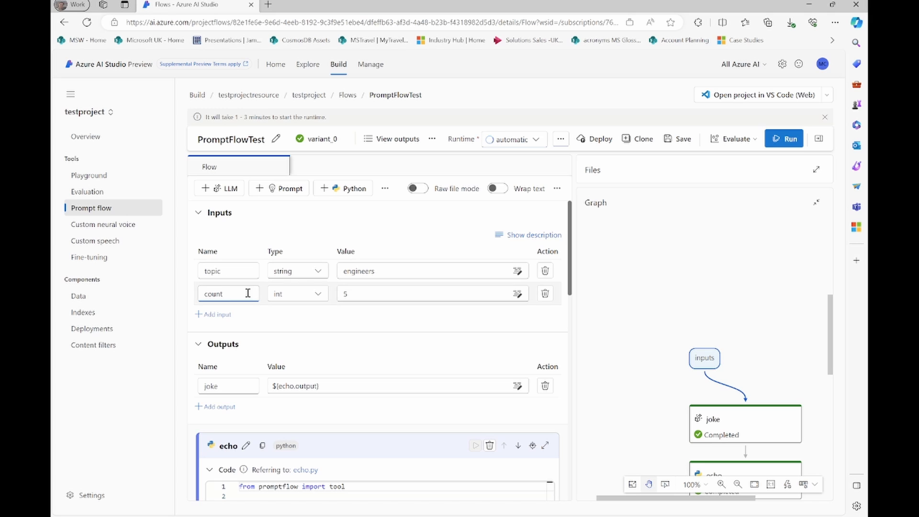
scroll(470, 316, down, 4)
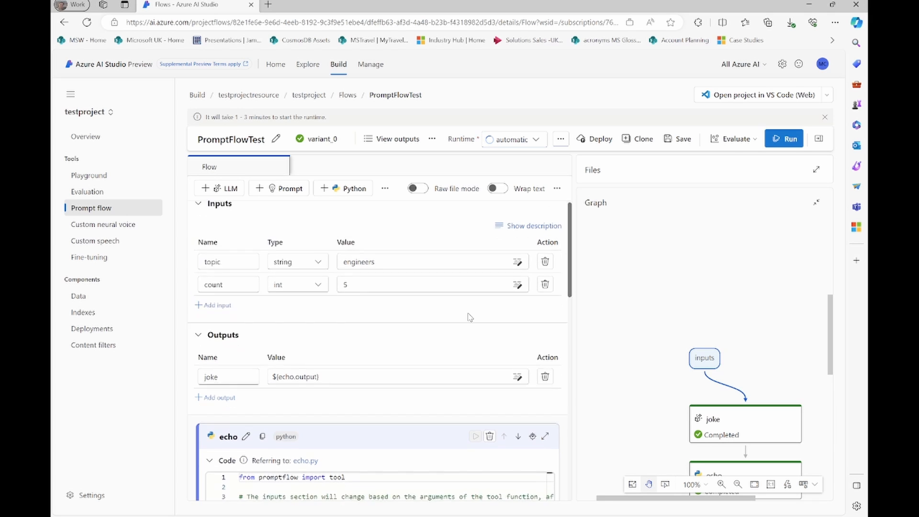
- Review the joke node's connection, API and deployment choices, keeping Default_AzureOpenAI, chat and gpt-4-0613
scroll(480, 353, down, 10)
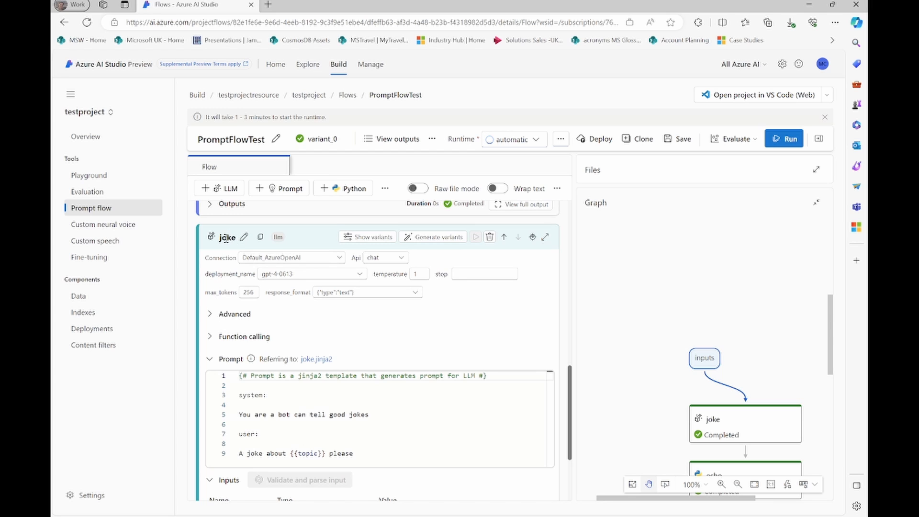
click(330, 259)
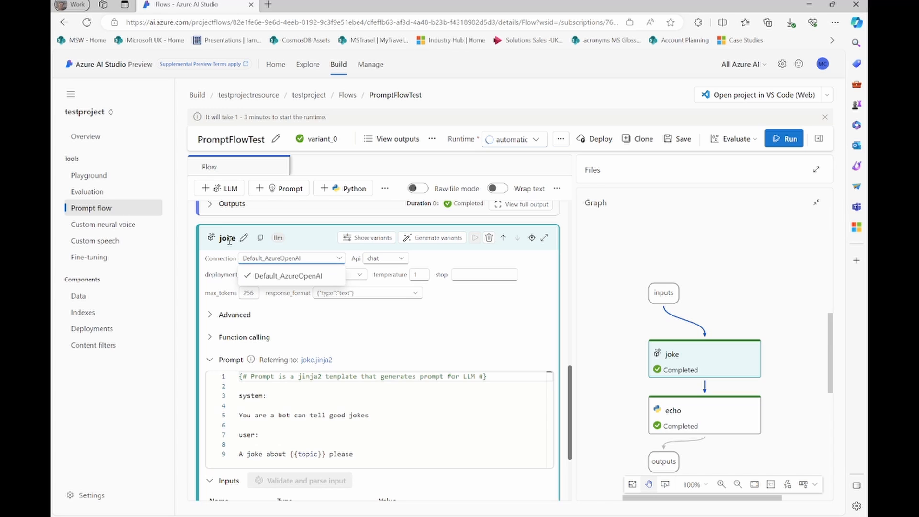
click(296, 277)
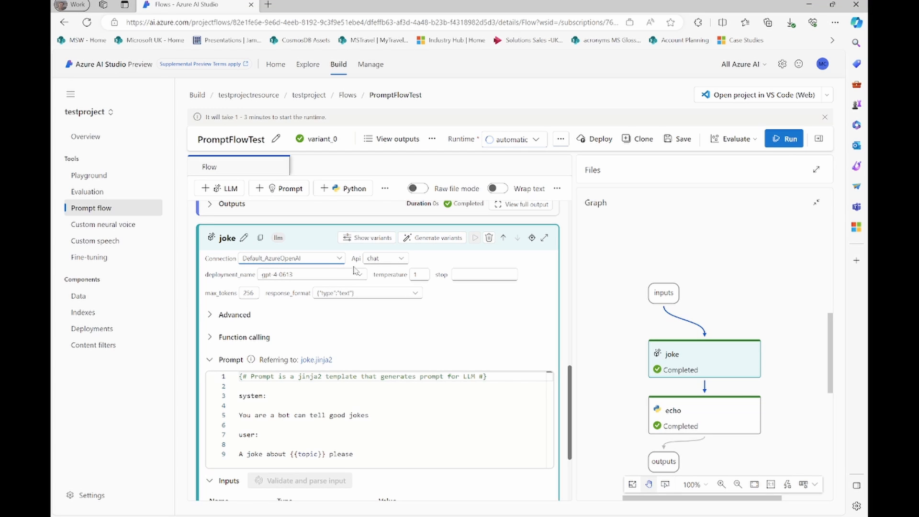
click(402, 259)
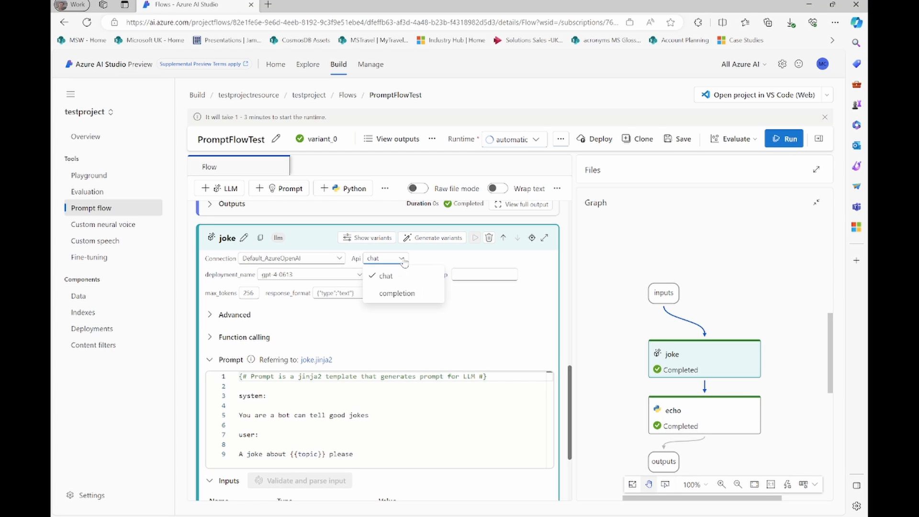
click(402, 259)
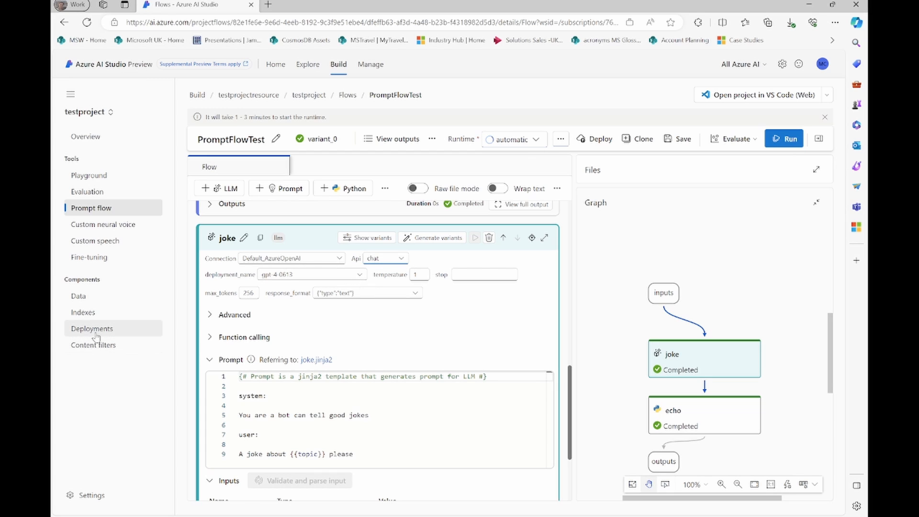
click(358, 276)
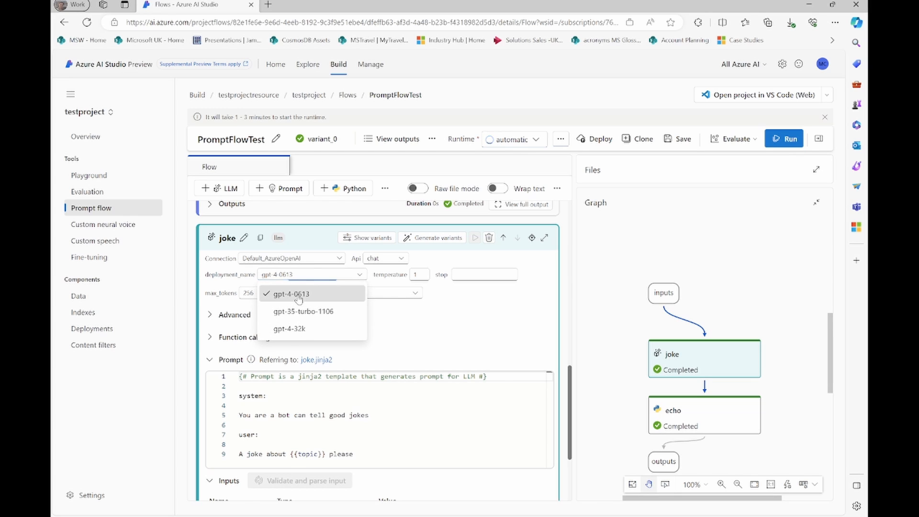
click(298, 299)
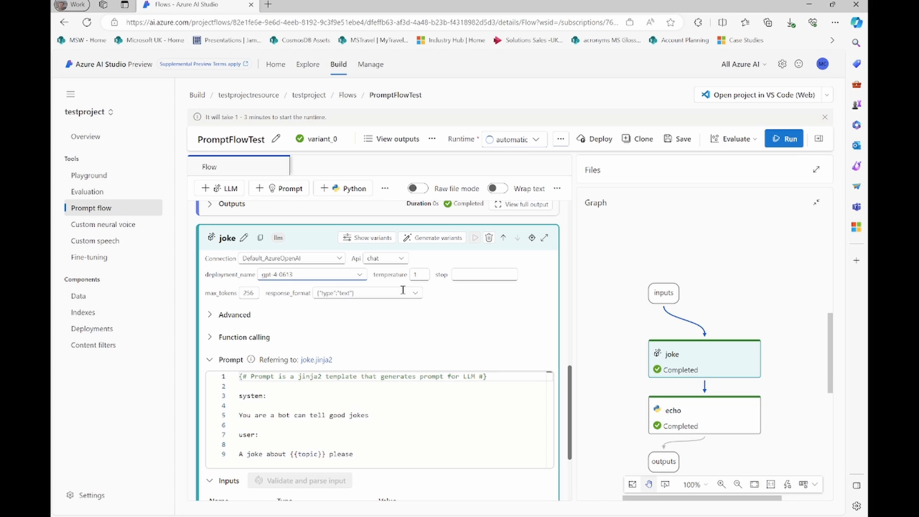
- Check the joke node's response format choices and expand its function calling and advanced settings
scroll(352, 319, down, 1)
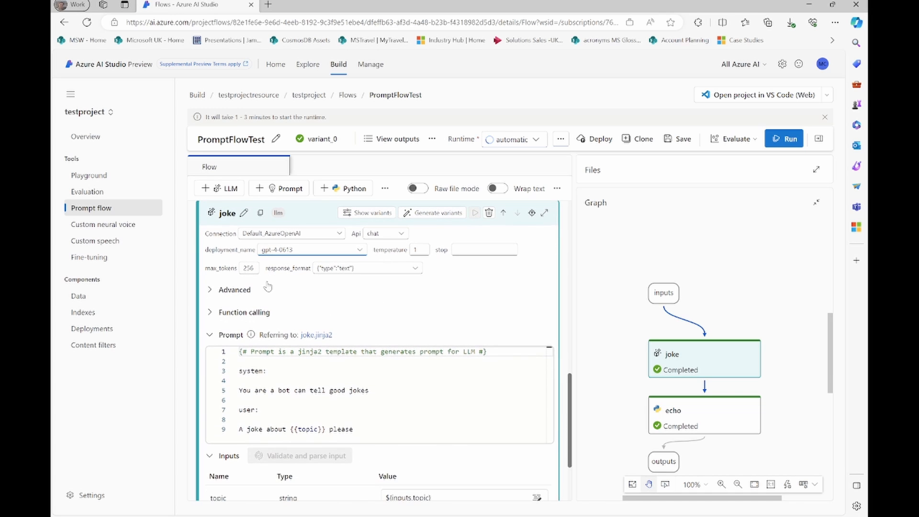
scroll(371, 303, down, 1)
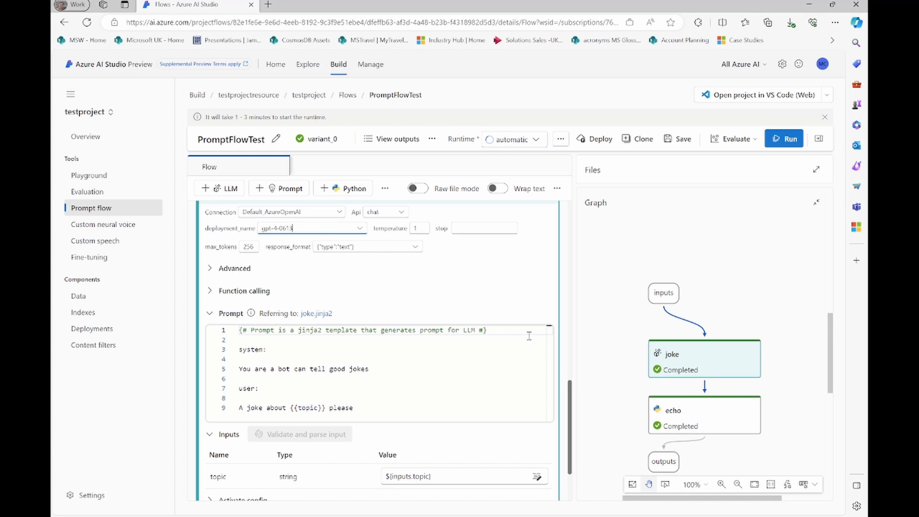
click(416, 247)
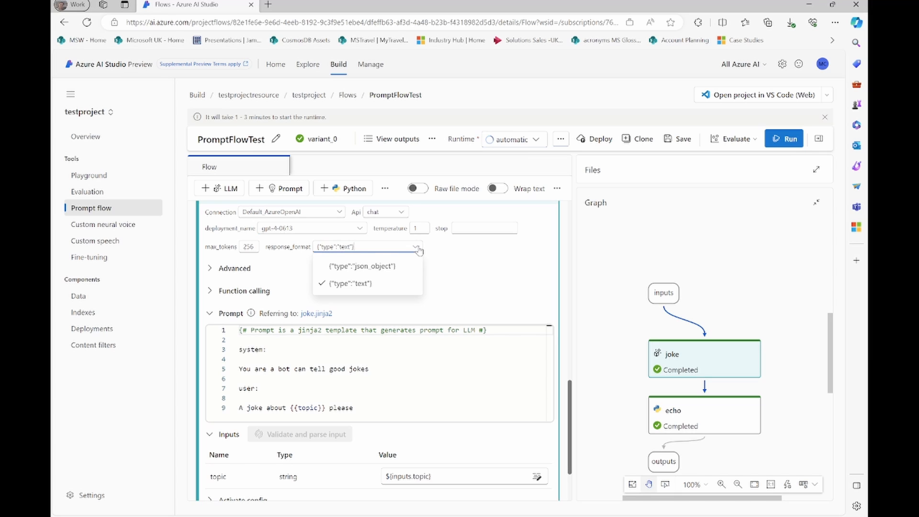
click(416, 247)
click(452, 293)
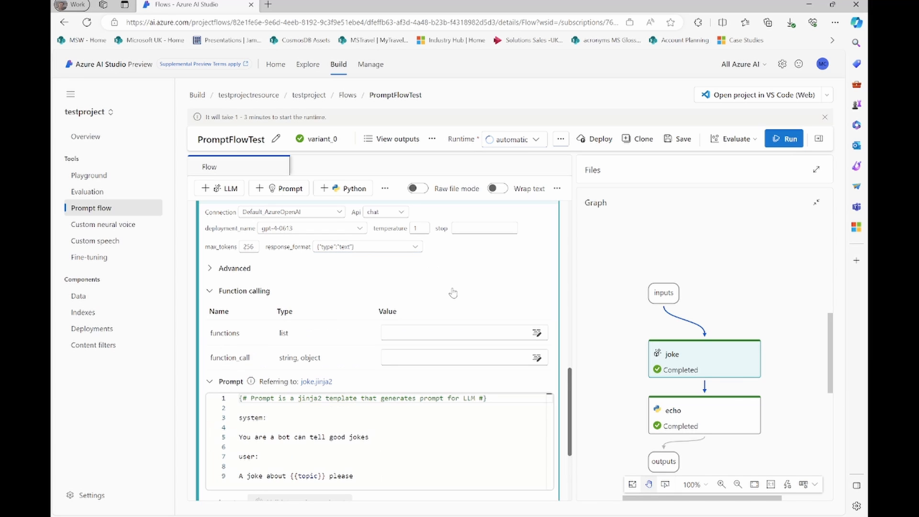
click(210, 269)
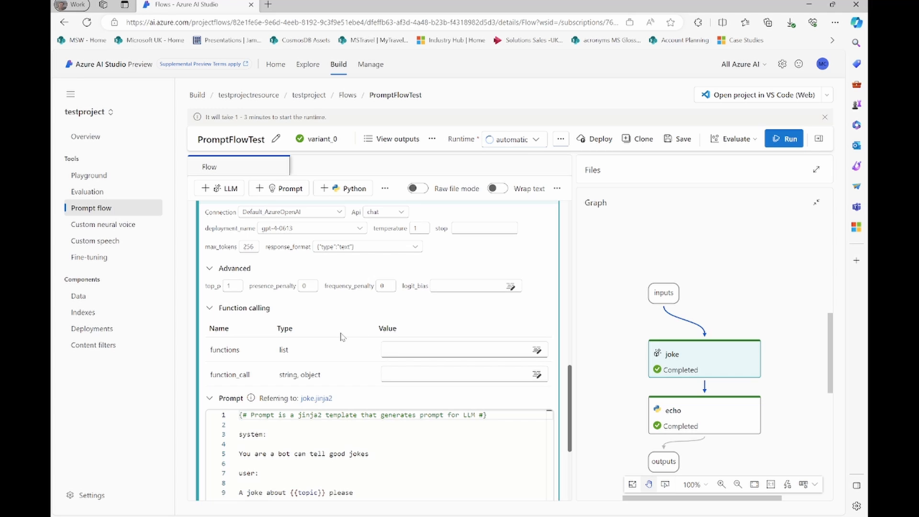
- Examine the system and user messages in the joke node's prompt, including the {{topic}} placeholder
scroll(342, 338, down, 1)
scroll(341, 338, down, 2)
click(312, 302)
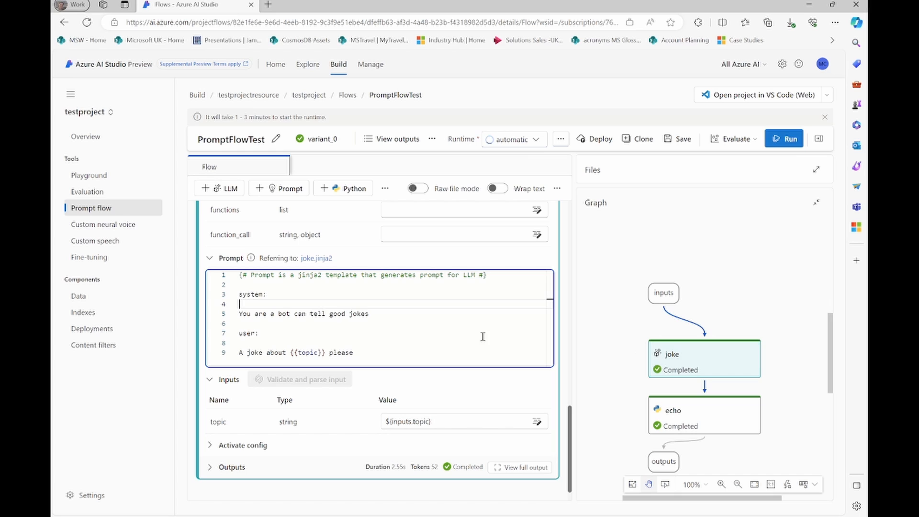
key(Down)
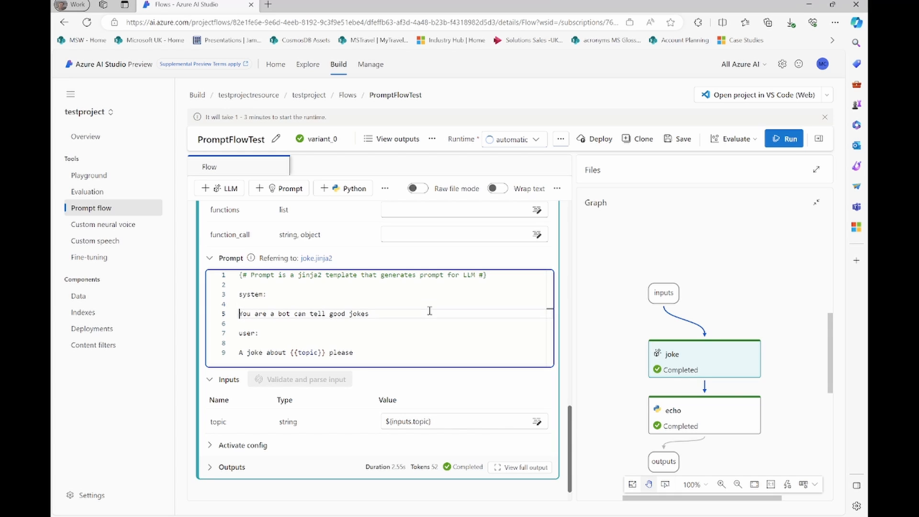
click(270, 352)
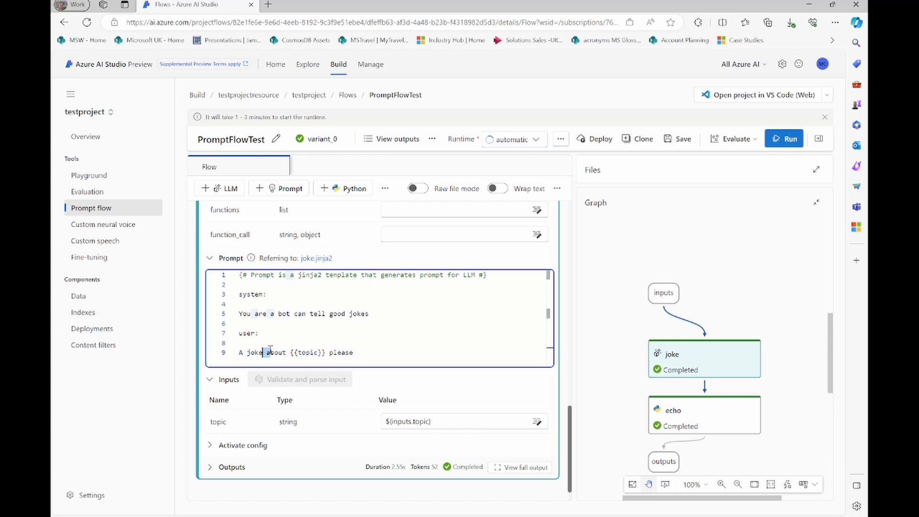
key(Right)
key(Right)
key(Right)
key(Right)
key(Right)
key(Right)
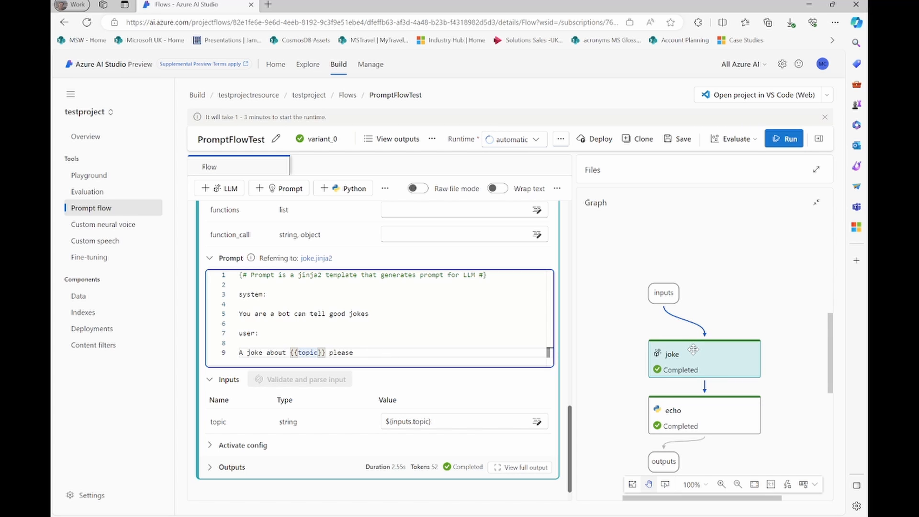
click(426, 341)
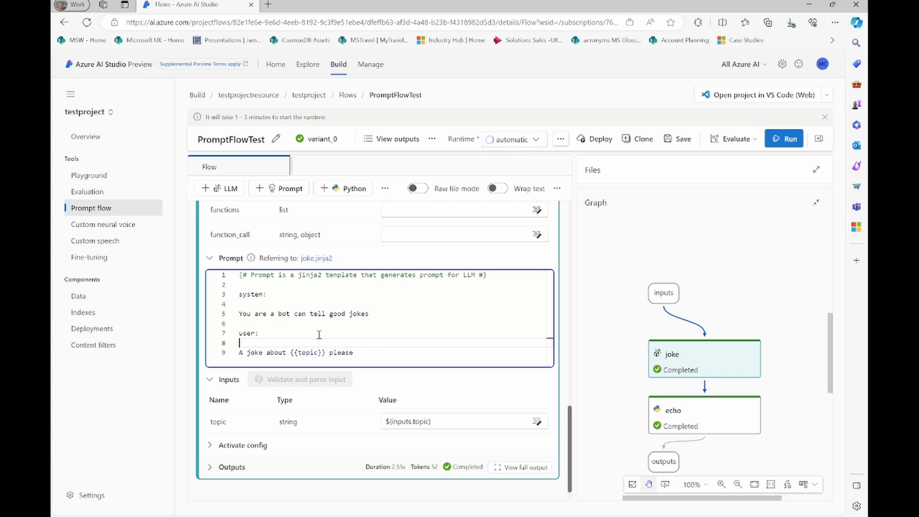
- Trace the prompt's {{topic}} placeholder to the joke node's topic input and its ${inputs.topic} value
click(313, 354)
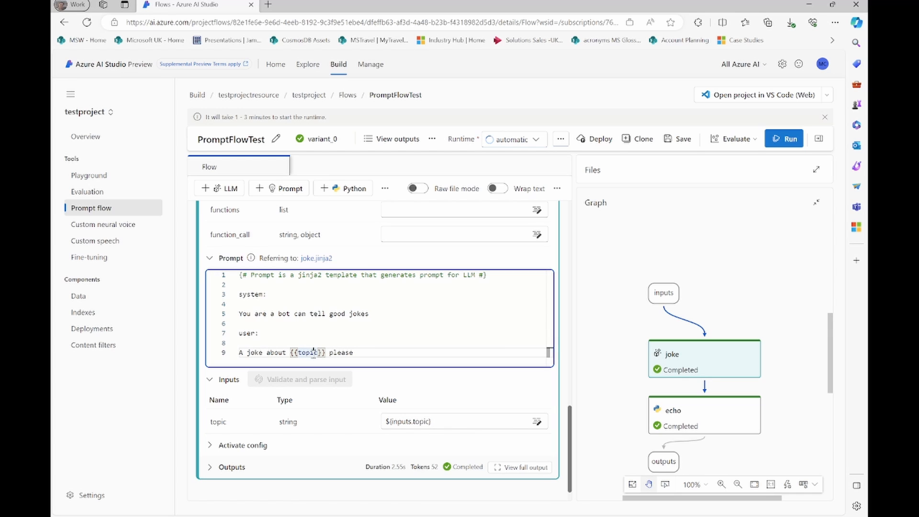
key(Right)
key(Right)
key(Left)
key(Left)
key(Left)
key(Left)
key(Left)
key(Left)
click(422, 421)
click(222, 423)
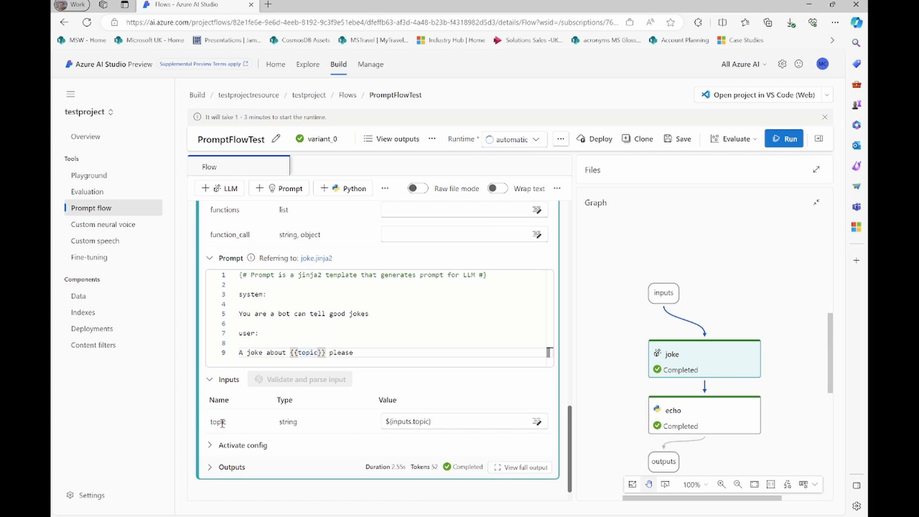
double_click(221, 423)
- Compare the flow-level topic and count inputs with the inputs used by the joke node's prompt
scroll(400, 368, down, 10)
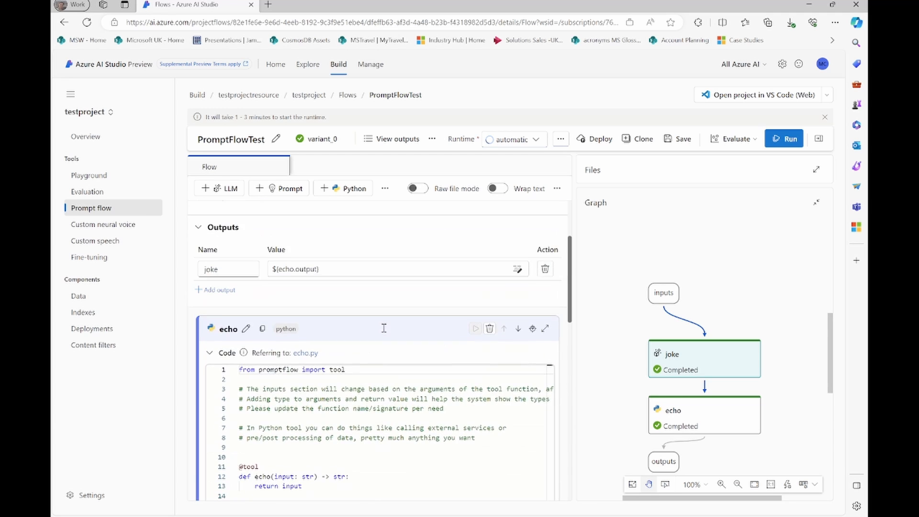
scroll(274, 302, up, 3)
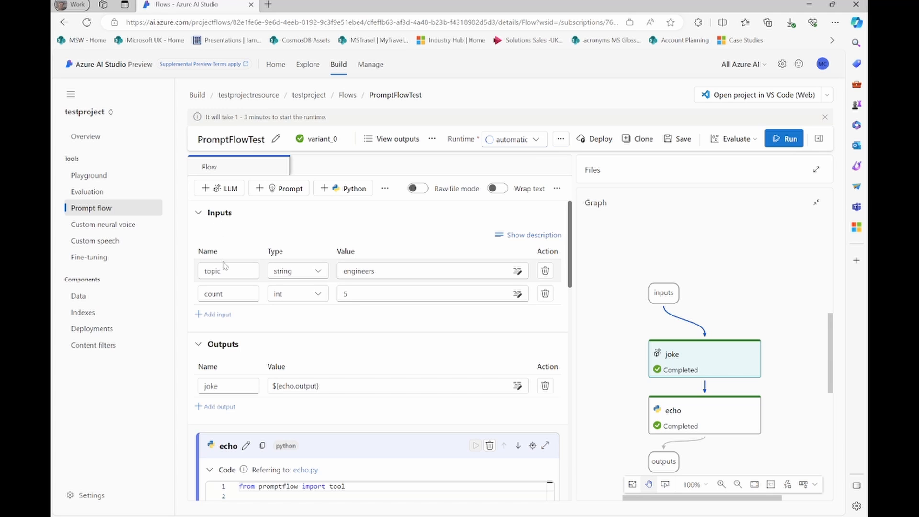
scroll(224, 270, down, 15)
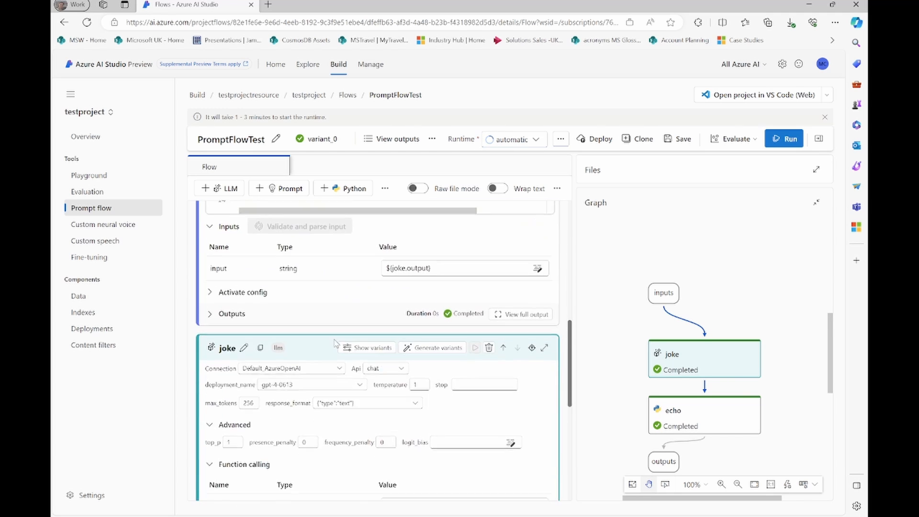
scroll(335, 342, down, 1)
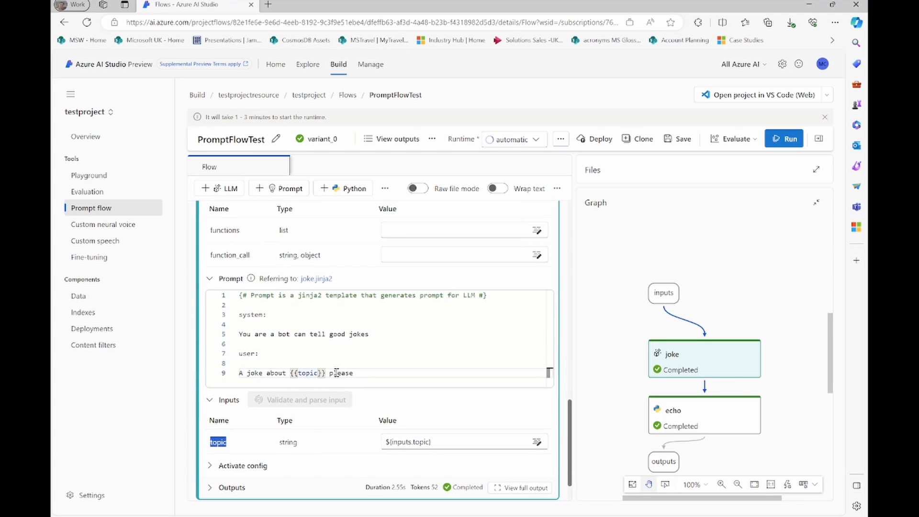
- Rename the placeholder in the joke node's user message to {{topic_input}} and try to validate and parse the node's inputs
click(316, 372)
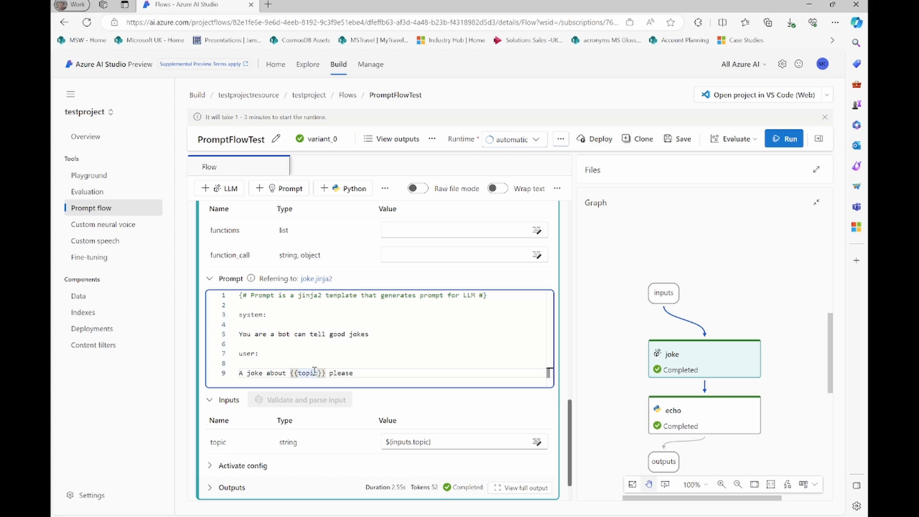
text(_input)
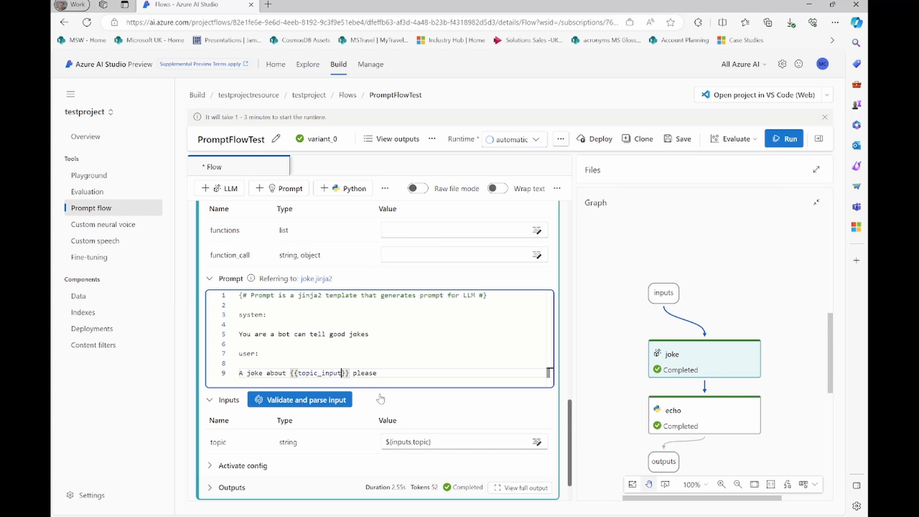
scroll(377, 401, down, 1)
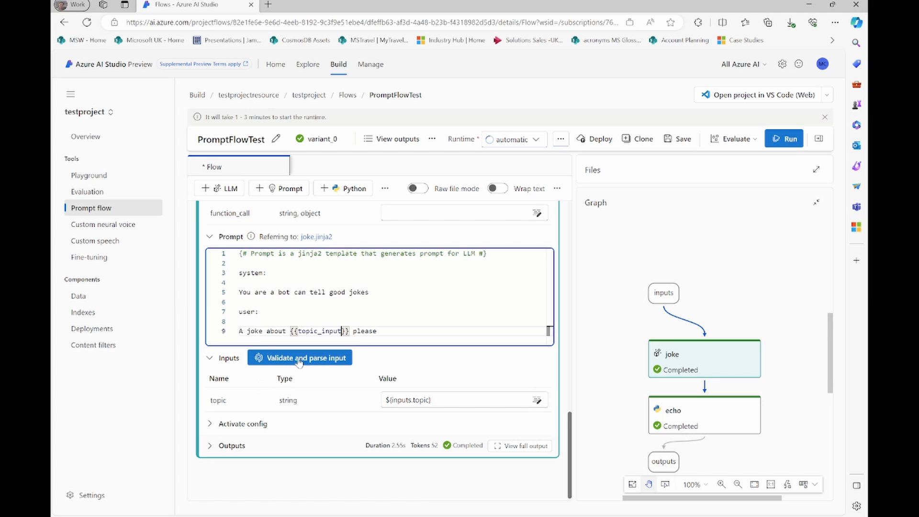
click(347, 359)
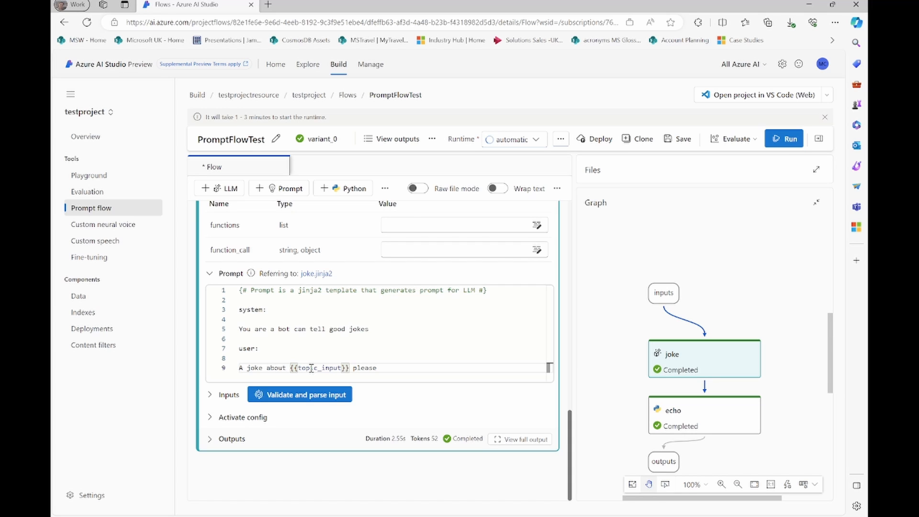
click(304, 400)
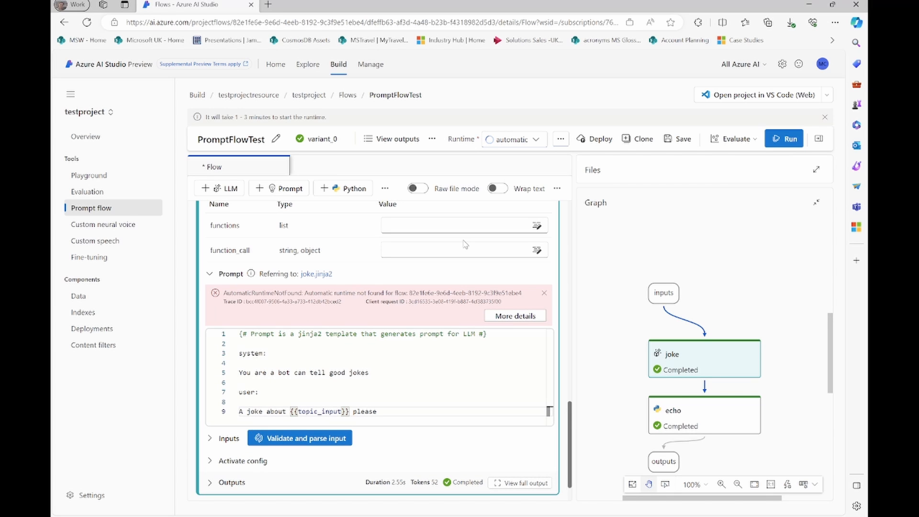
- Expand the joke node's inputs and compare the topic input with the {{topic_input}} placeholder in the prompt
scroll(371, 373, down, 1)
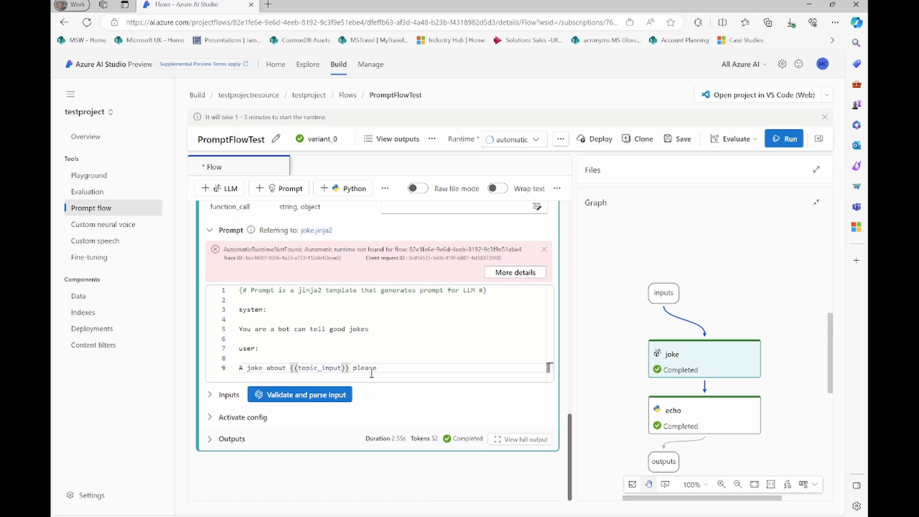
scroll(371, 374, up, 1)
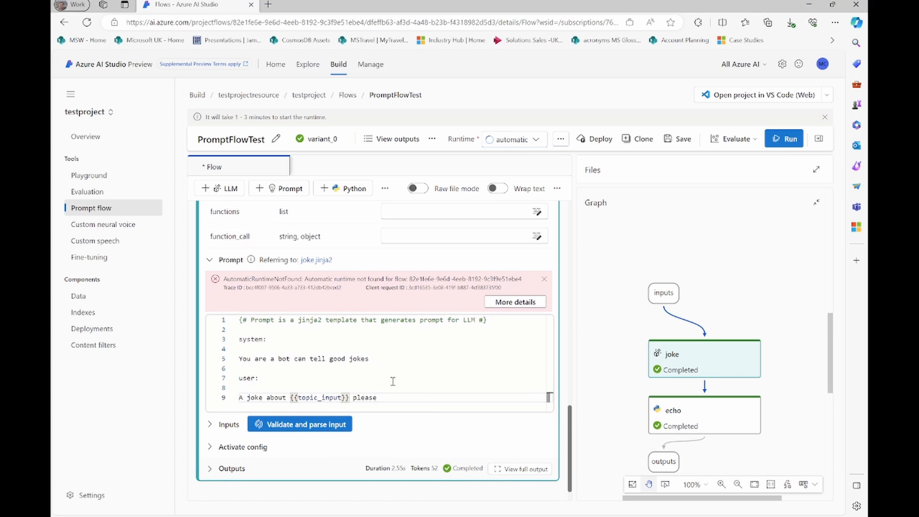
click(209, 421)
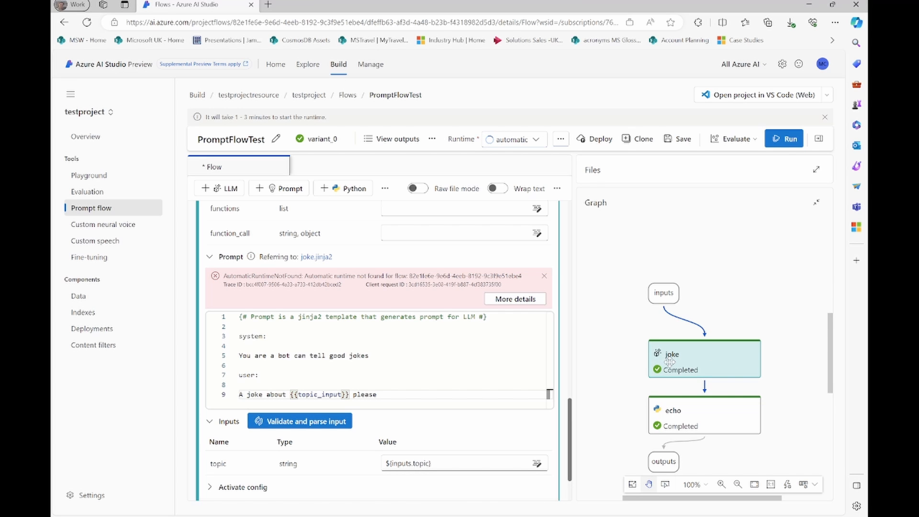
scroll(356, 273, up, 3)
scroll(355, 273, down, 2)
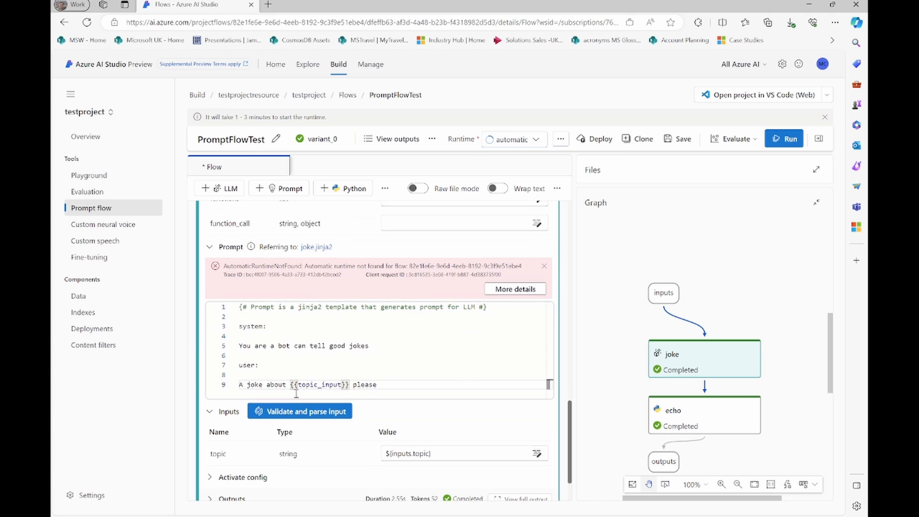
scroll(302, 392, down, 1)
scroll(360, 422, down, 1)
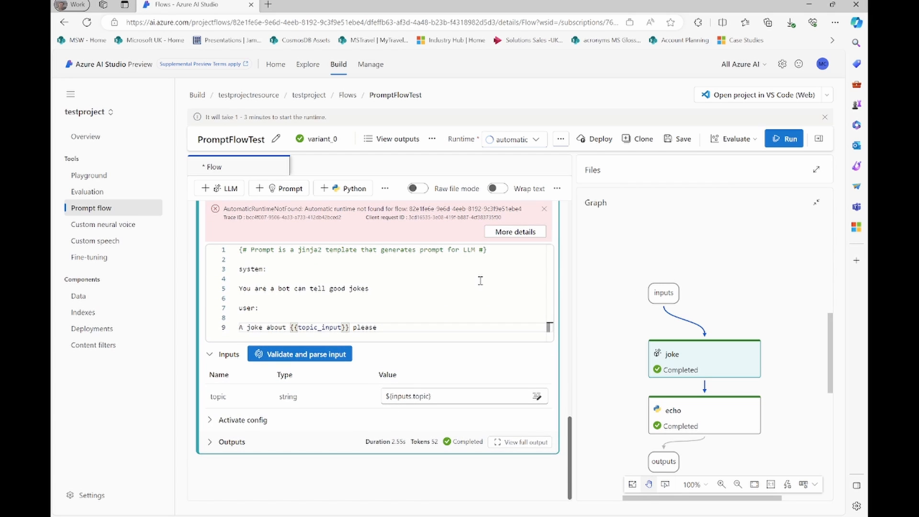
- Review the flow-level topic and count inputs, the flow output, and how the echo and joke nodes follow them
scroll(481, 284, up, 10)
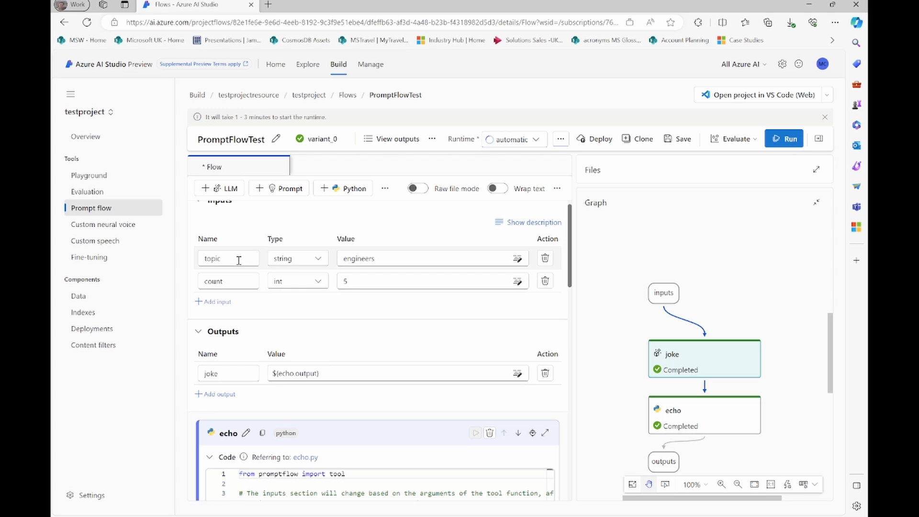
scroll(238, 260, down, 3)
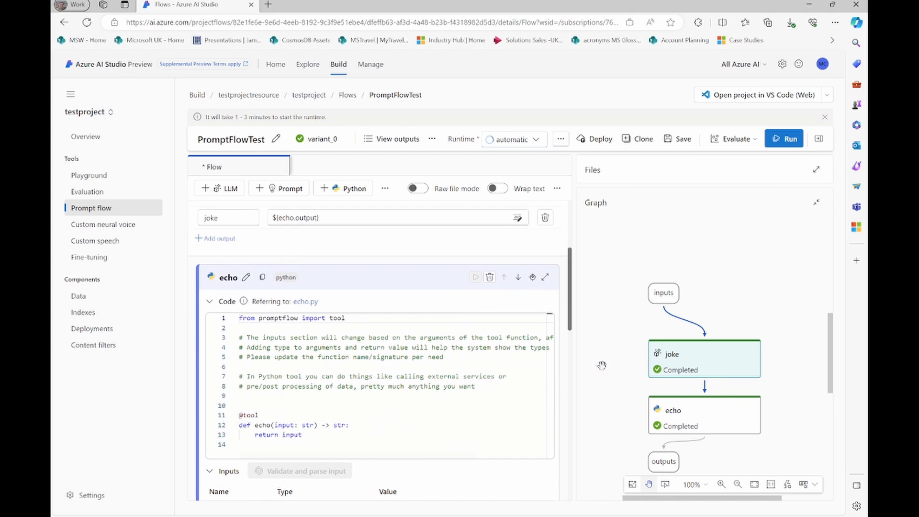
scroll(478, 366, down, 3)
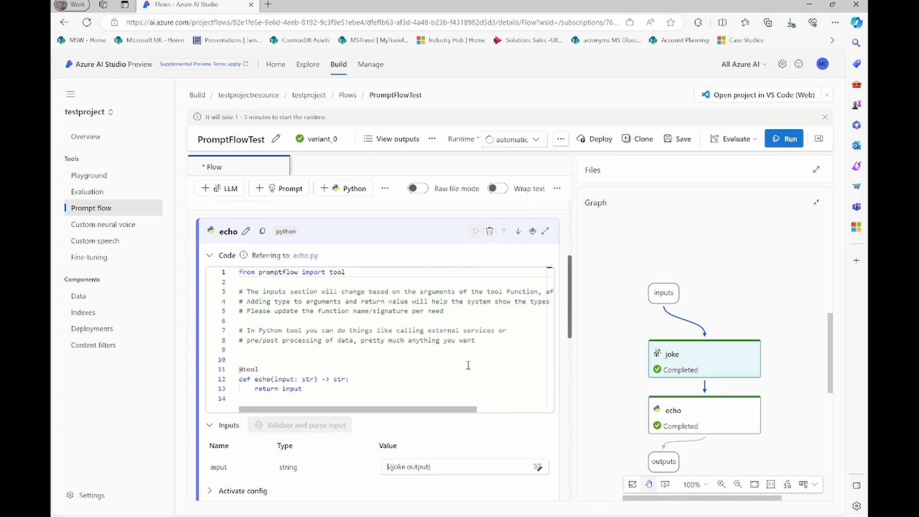
scroll(469, 369, down, 2)
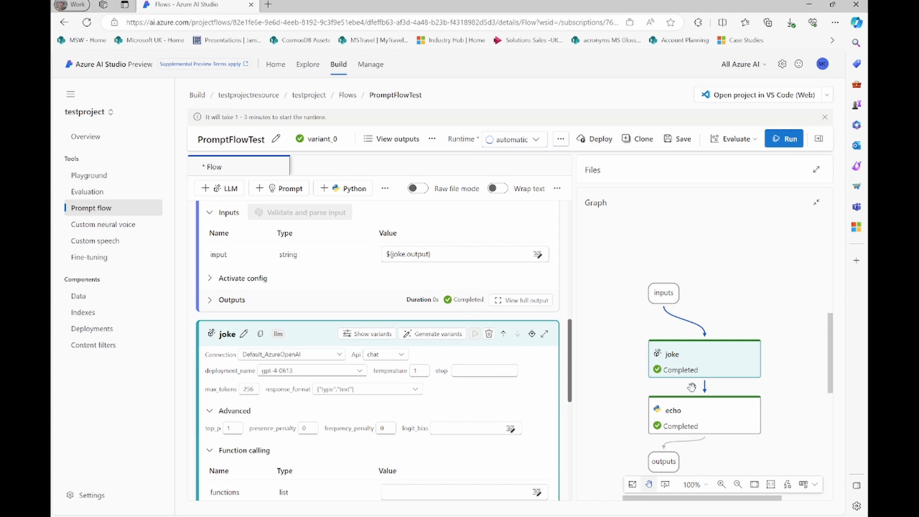
- Select the echo node in the graph and examine its Python function and the ${joke.output} value of its input
click(675, 411)
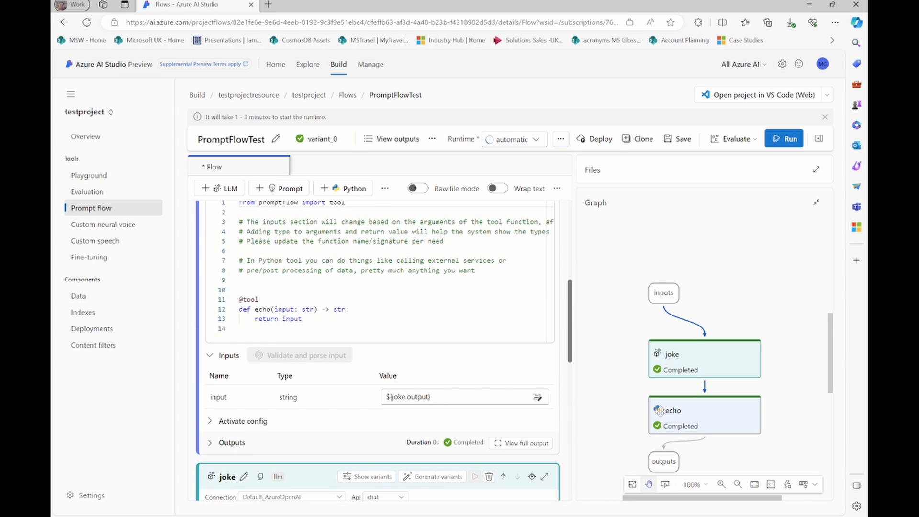
scroll(267, 374, up, 2)
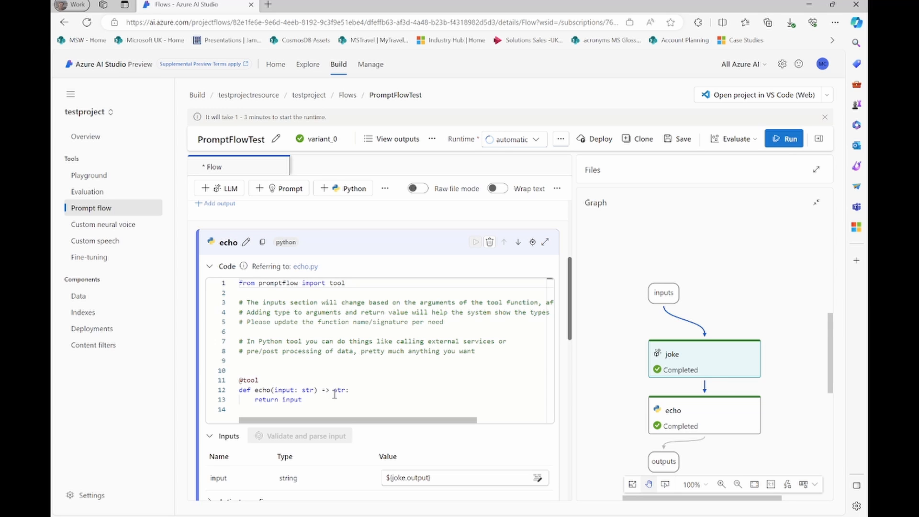
click(303, 399)
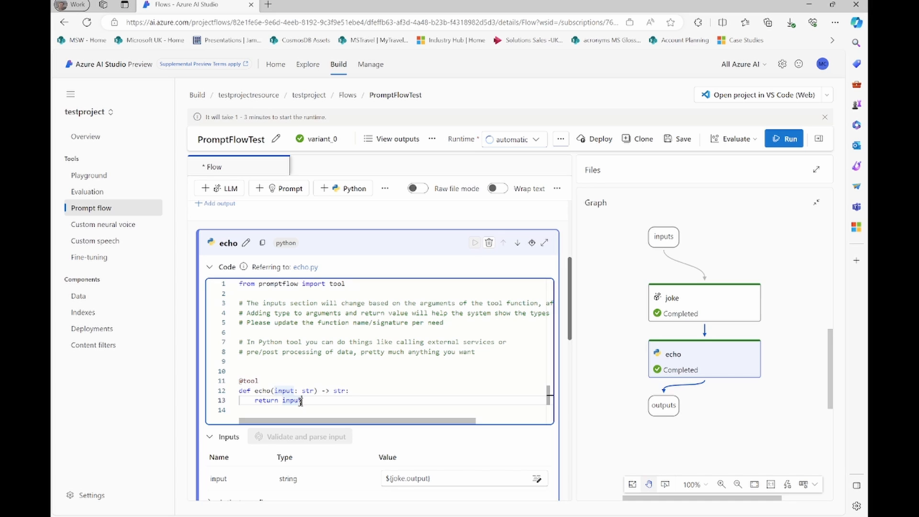
scroll(333, 387, down, 1)
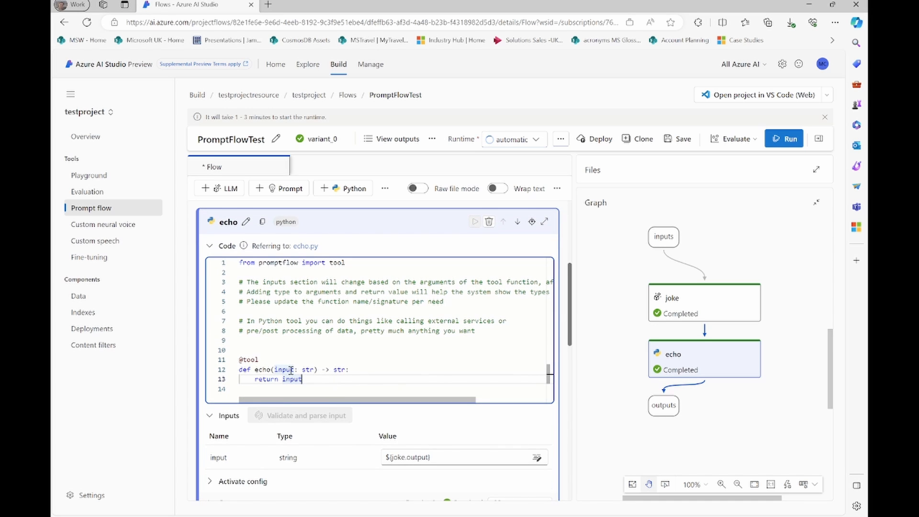
scroll(291, 370, down, 1)
scroll(290, 370, down, 2)
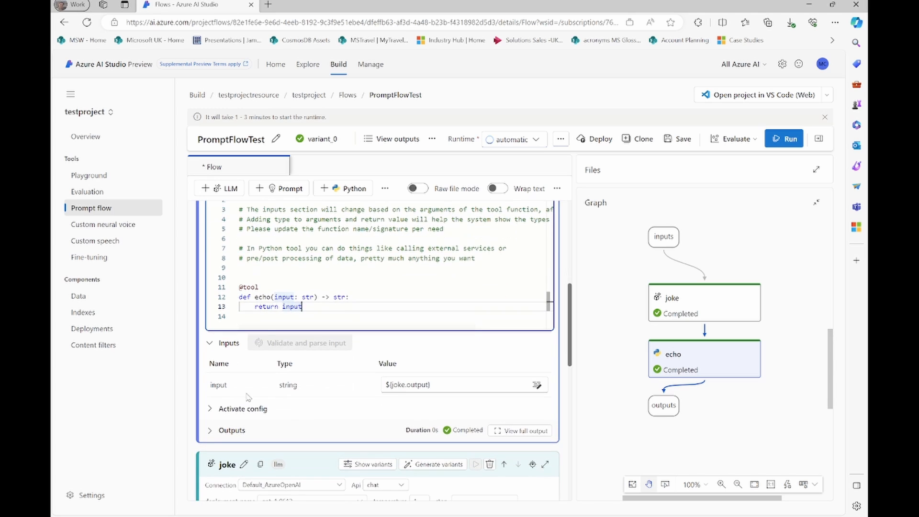
- Compare the joke node's prompt and topic input with the echo node's input mapping
scroll(238, 389, down, 8)
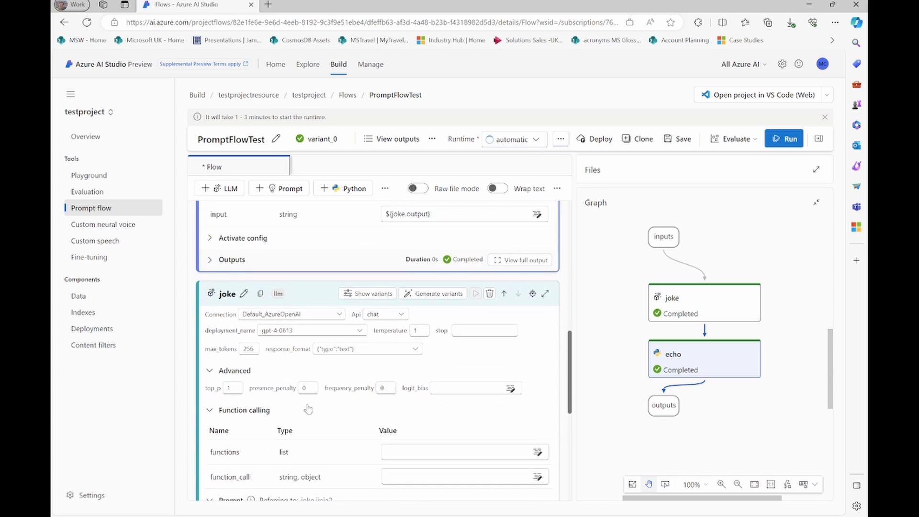
scroll(281, 313, down, 6)
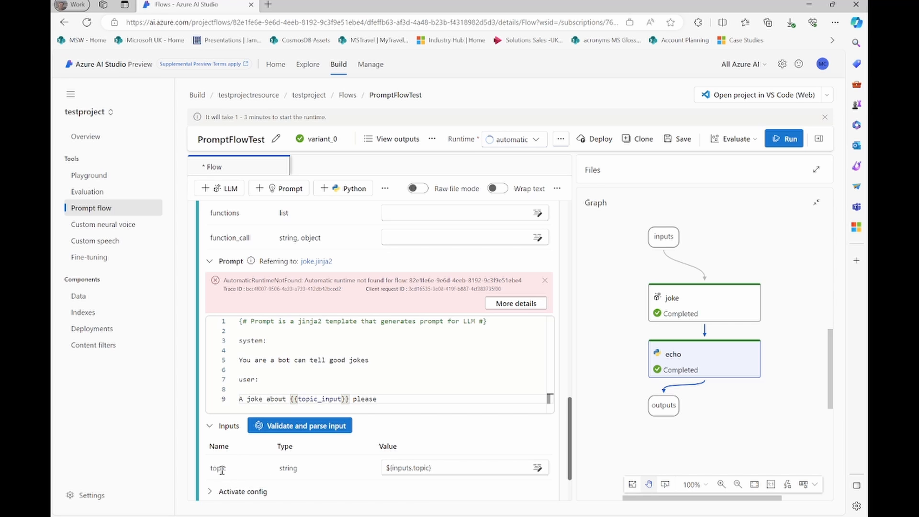
scroll(271, 468, up, 10)
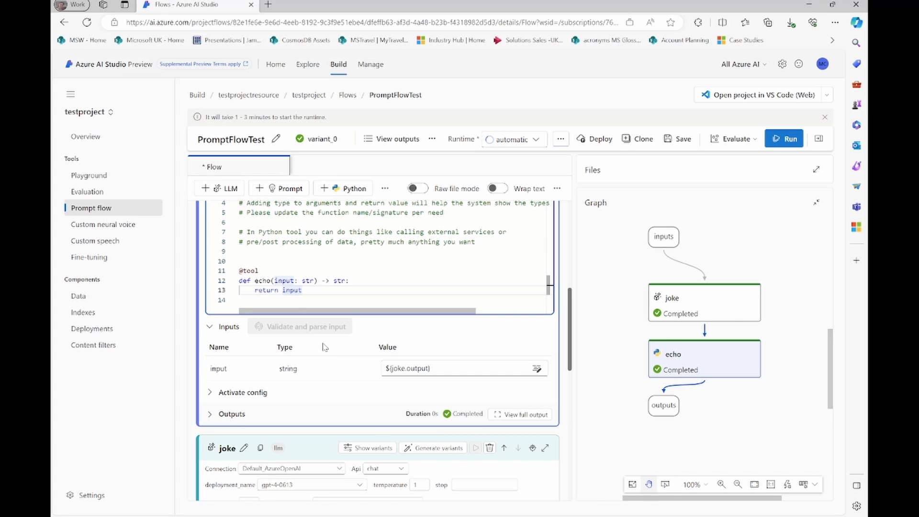
scroll(314, 341, down, 1)
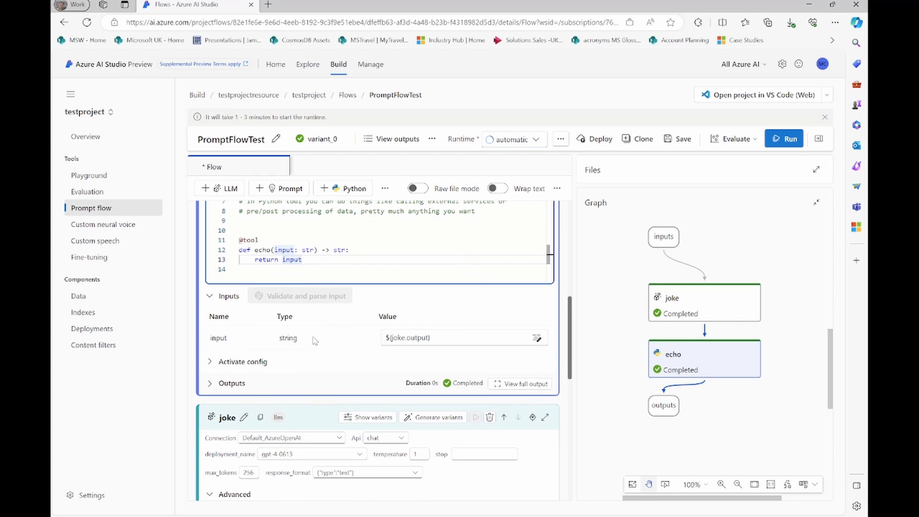
scroll(435, 330, up, 1)
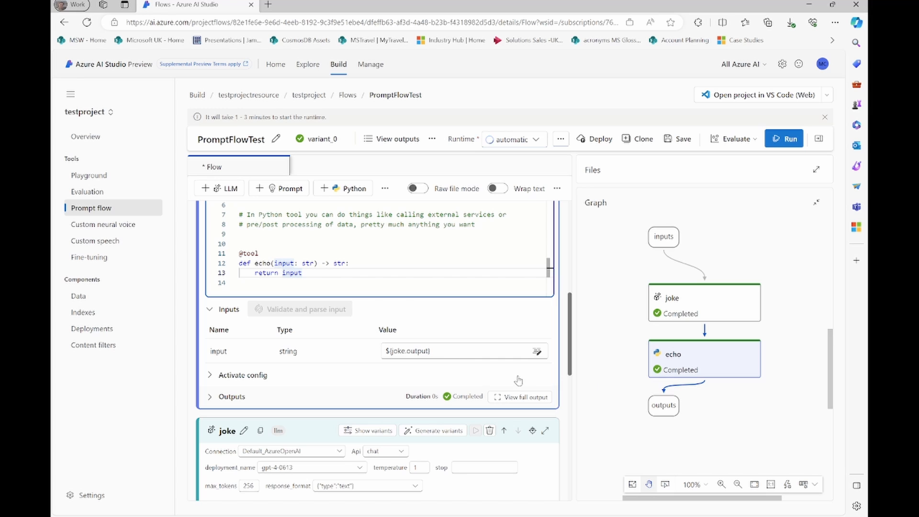
- Trace the flow-level joke output and its ${echo.output} value back to the echo and joke nodes
scroll(518, 381, up, 7)
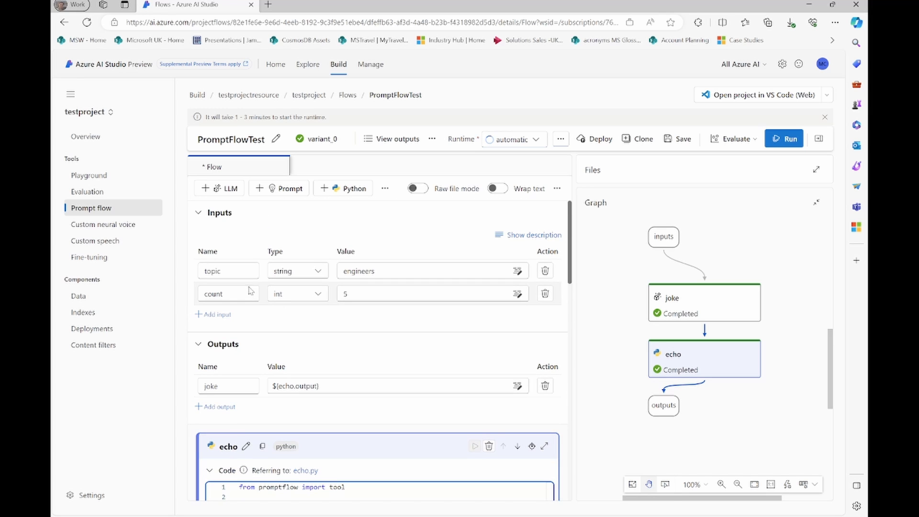
click(225, 387)
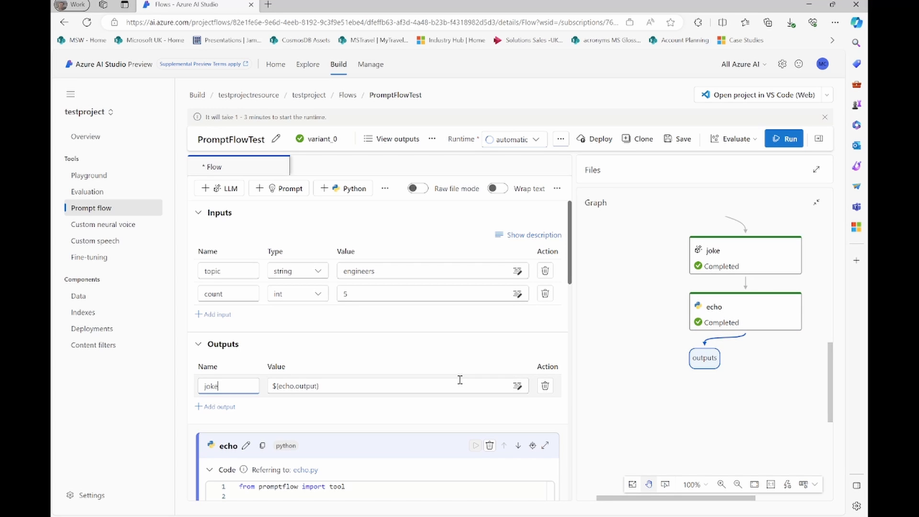
scroll(460, 379, down, 4)
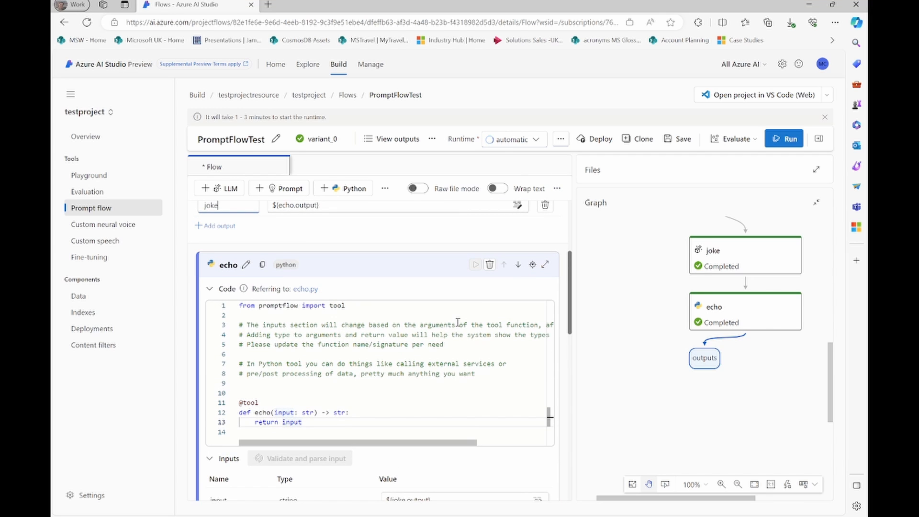
scroll(458, 322, down, 2)
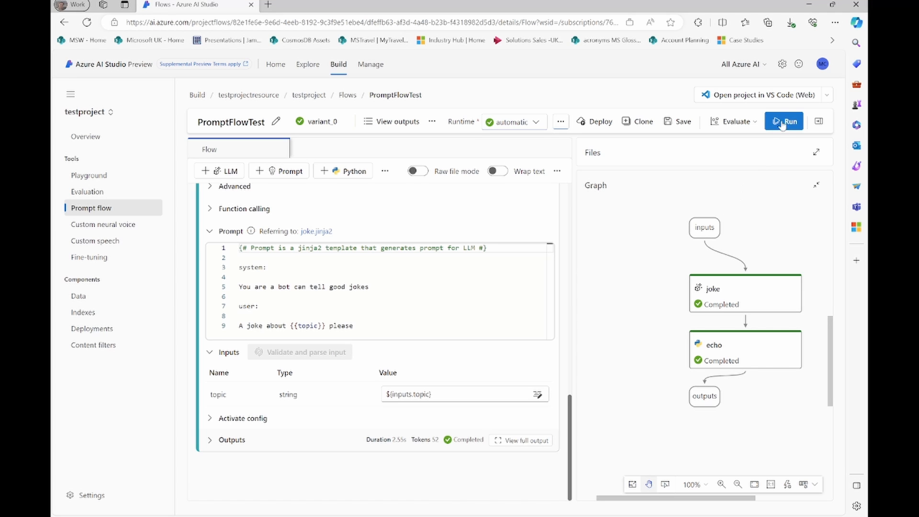
- Trace the flow-level topic input through the joke node's {{topic}} prompt and the echo node's Python code
scroll(443, 256, up, 10)
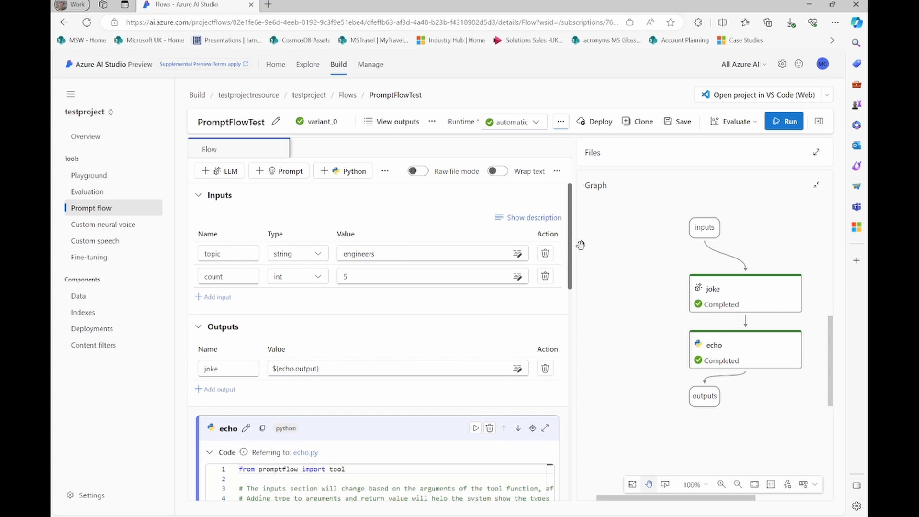
click(407, 252)
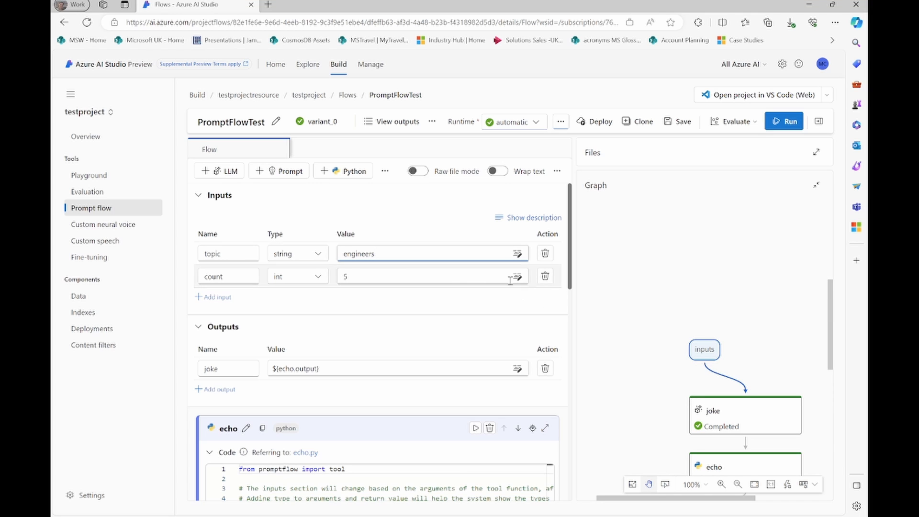
scroll(664, 312, down, 1)
scroll(664, 312, down, 1)
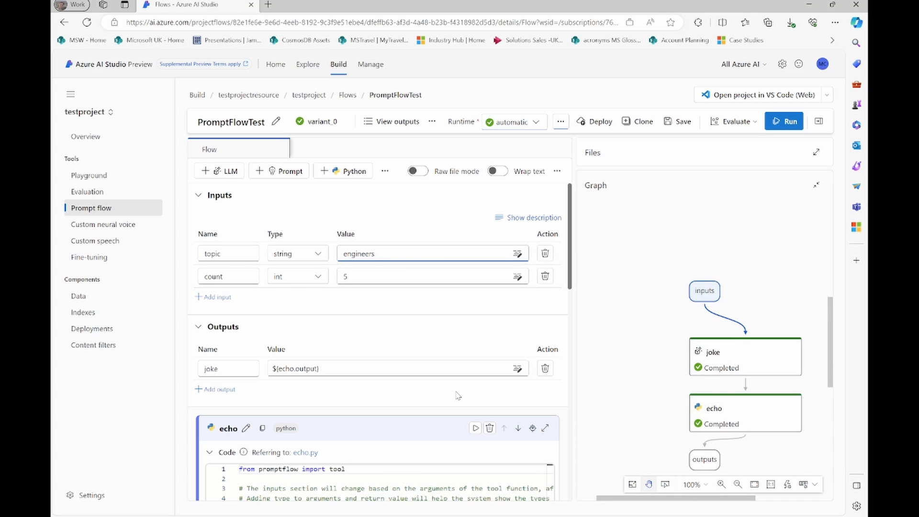
scroll(456, 395, down, 2)
scroll(419, 367, down, 10)
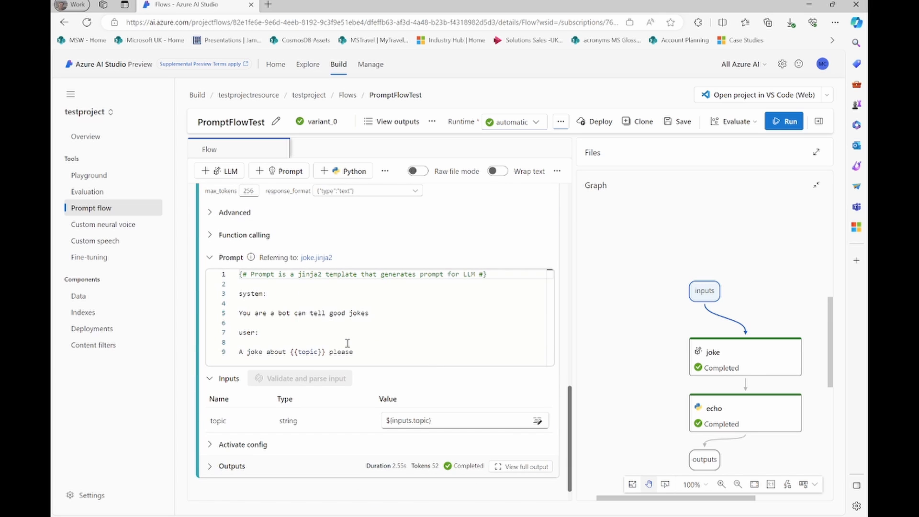
scroll(347, 343, up, 7)
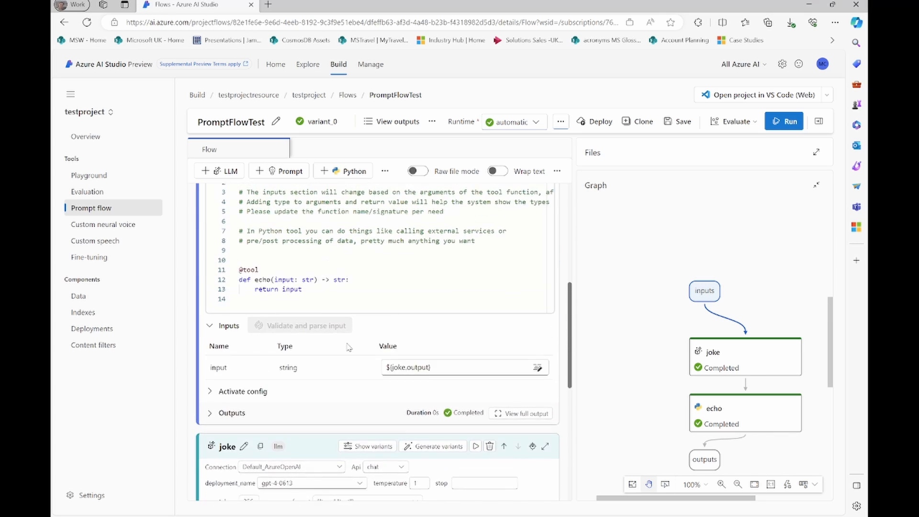
scroll(348, 346, up, 1)
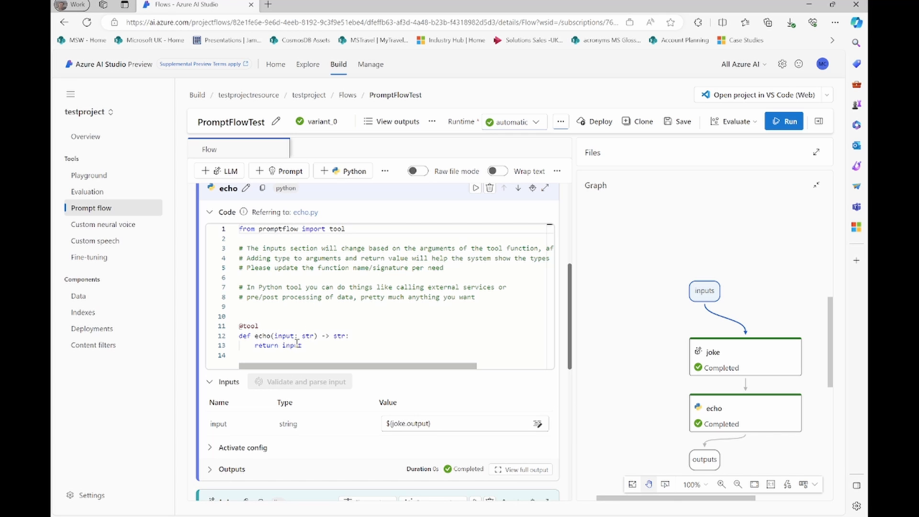
scroll(296, 344, down, 7)
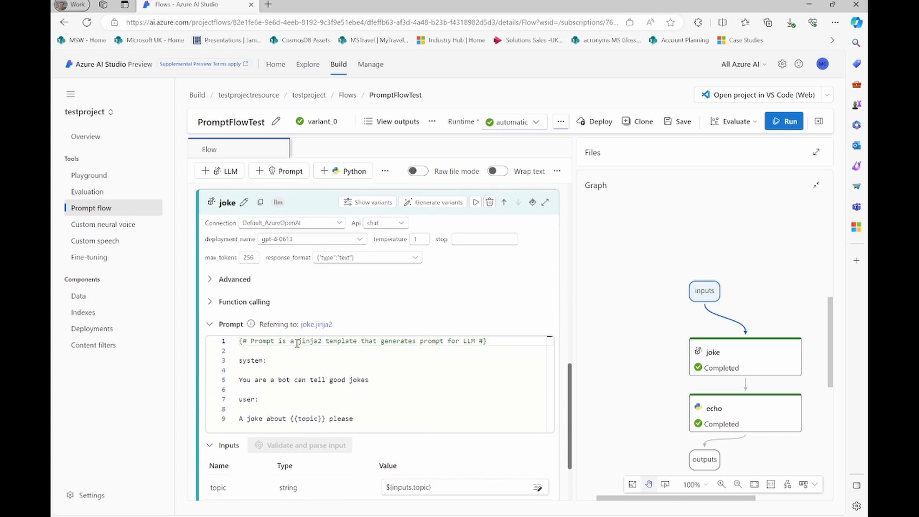
- Run the flow with the topic engineers and a count of 5, and check the joke in the run's outputs
scroll(297, 347, up, 2)
scroll(297, 347, up, 10)
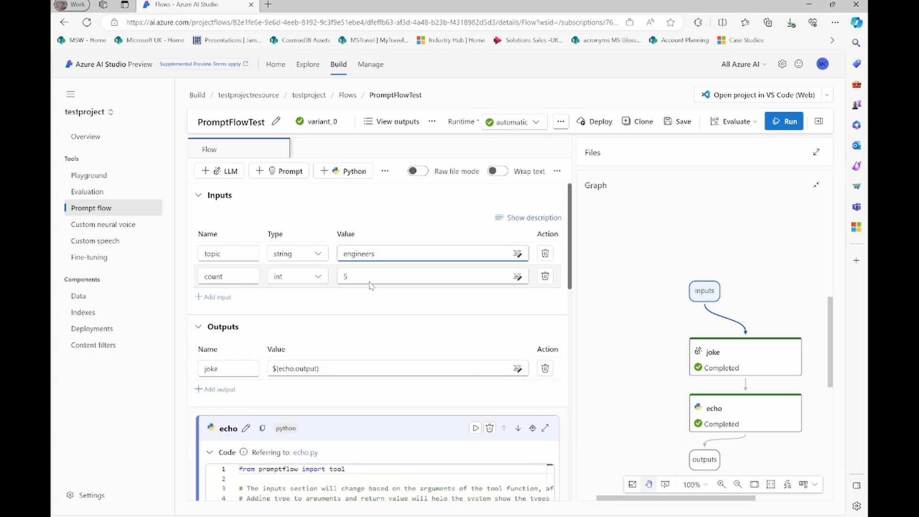
click(785, 122)
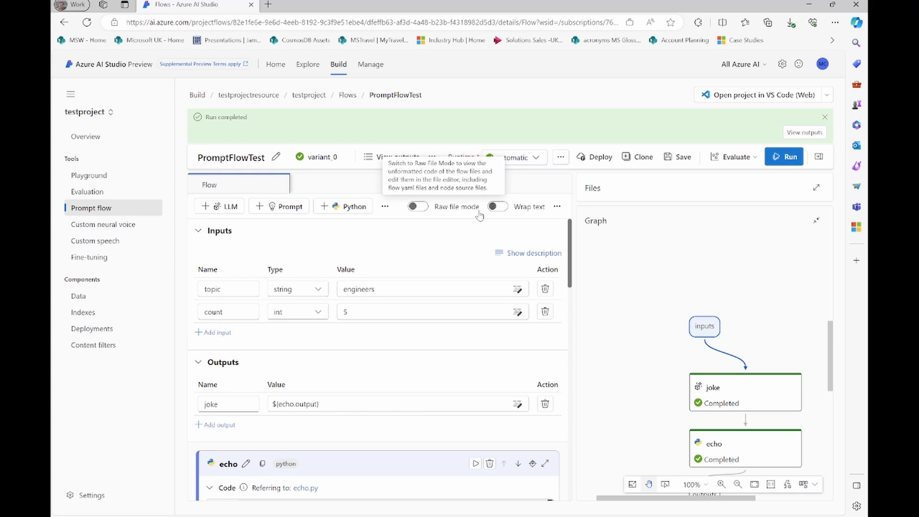
click(798, 135)
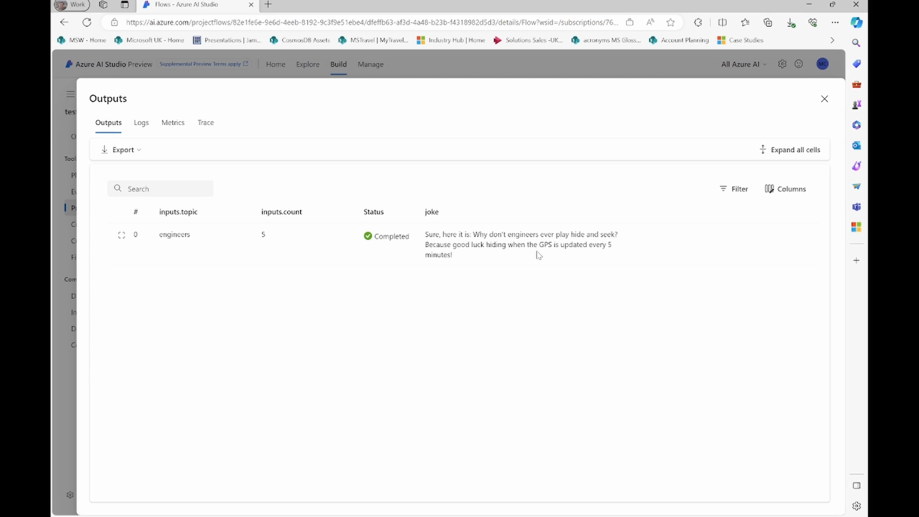
click(824, 100)
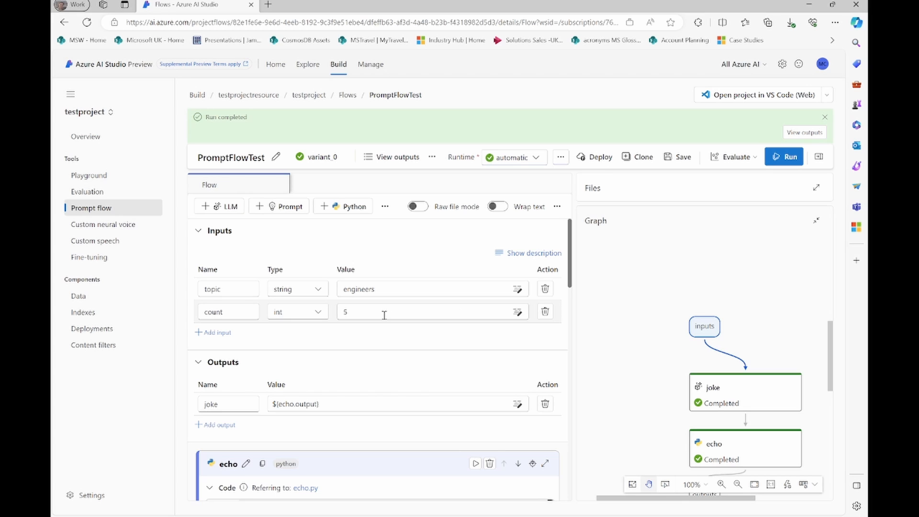
- Review the values of the flow-level topic and count inputs alongside the joke output definition
scroll(381, 324, down, 1)
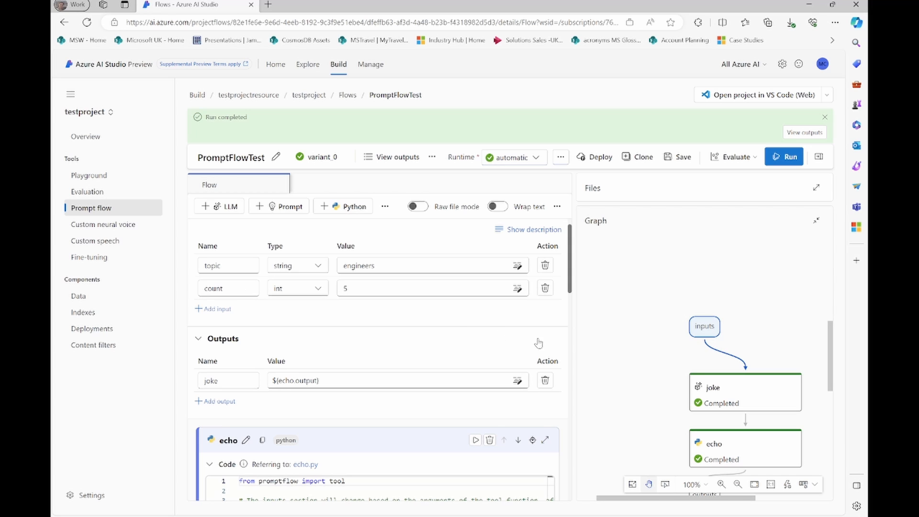
scroll(610, 348, down, 1)
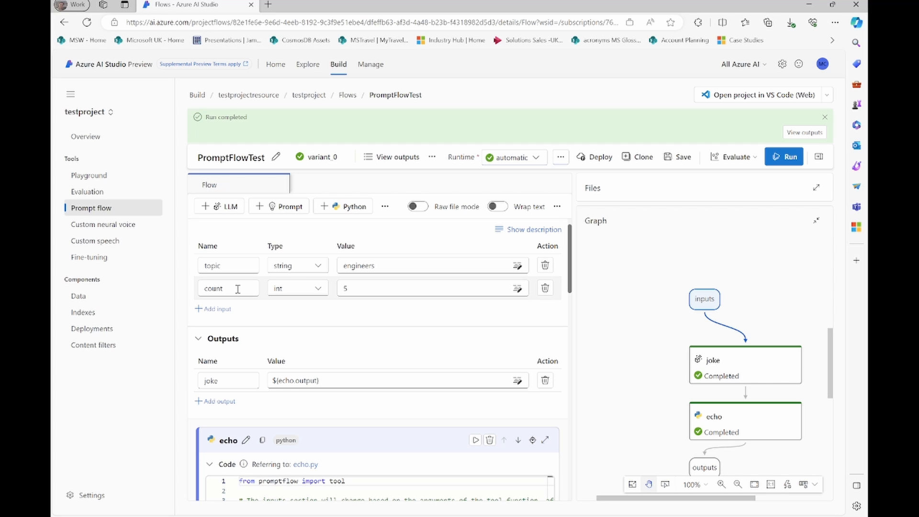
click(382, 266)
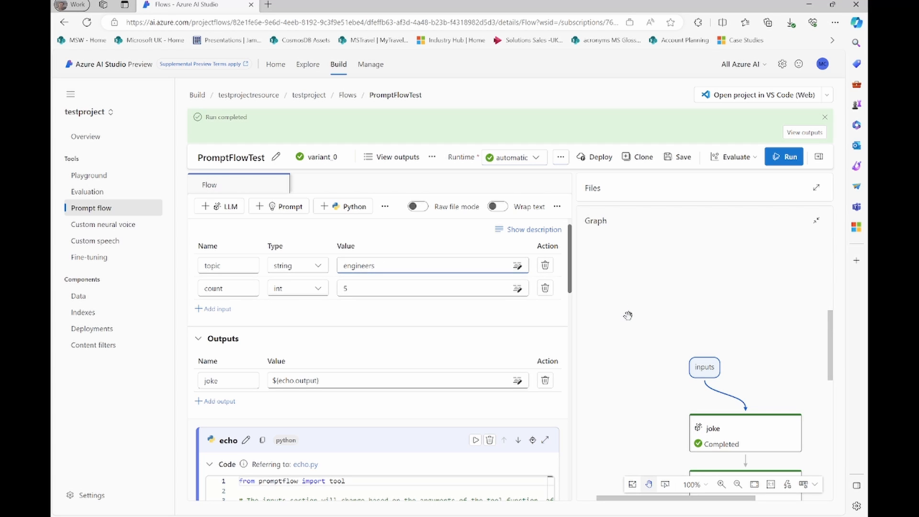
click(368, 288)
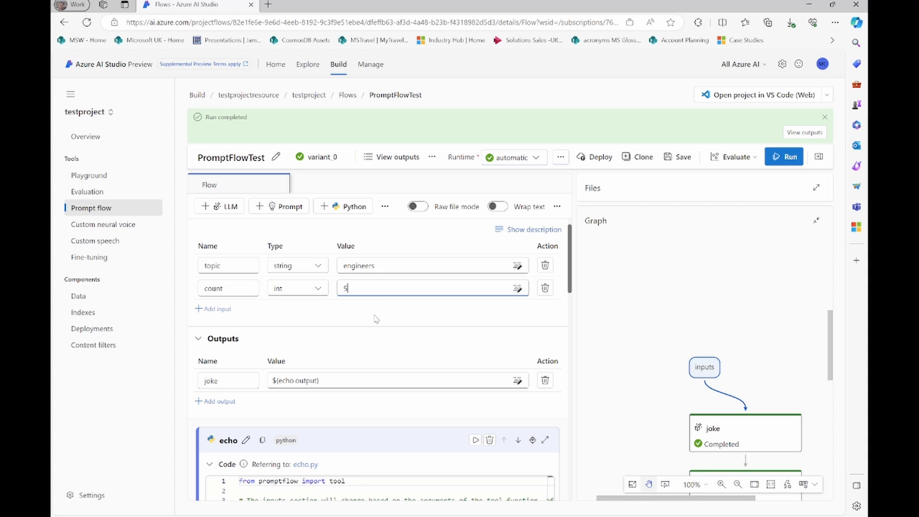
scroll(299, 354, down, 1)
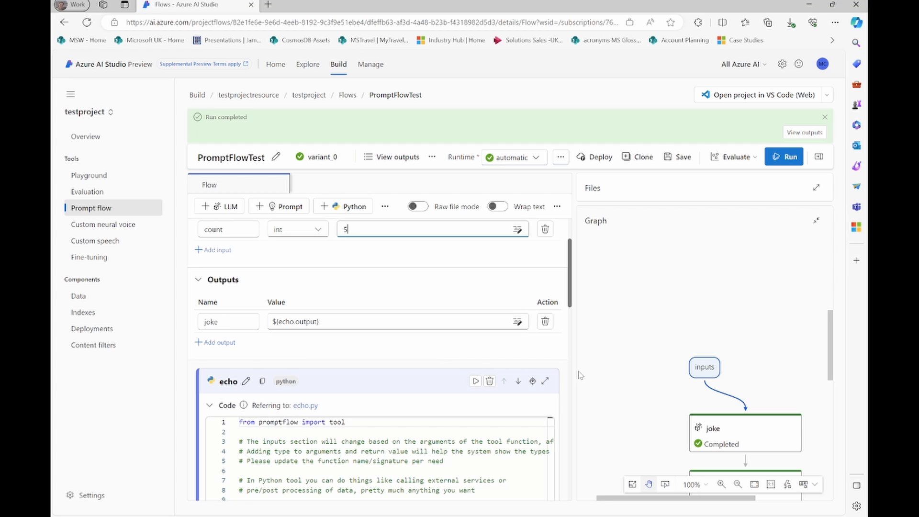
scroll(622, 377, down, 1)
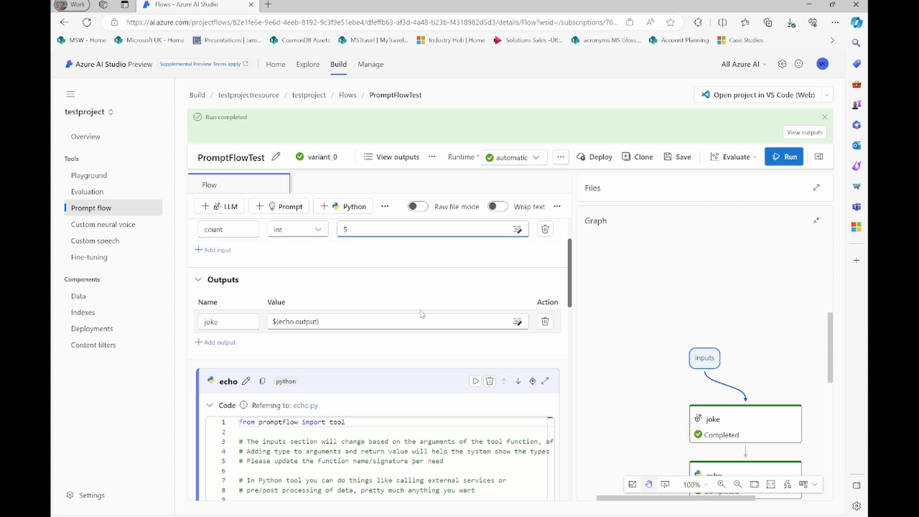
scroll(266, 286, up, 1)
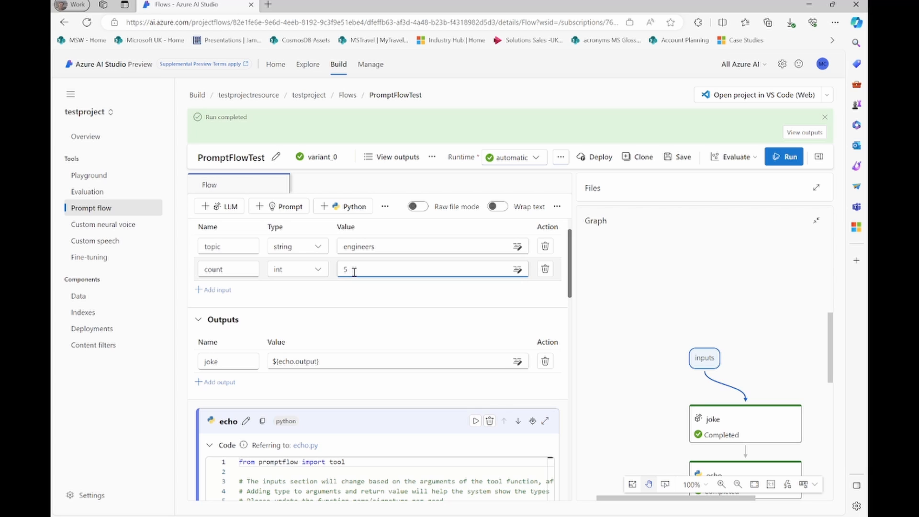
- Add a second flow-level output named joke_french
click(212, 385)
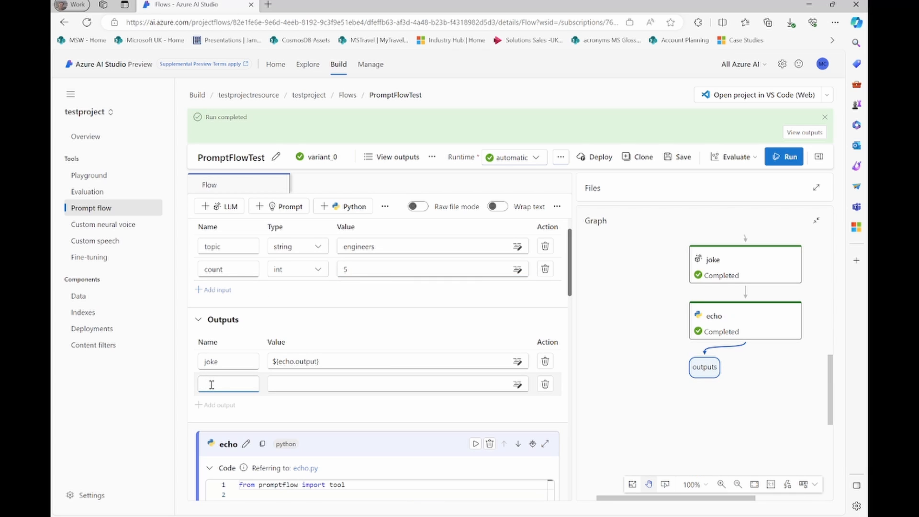
text(joke_french)
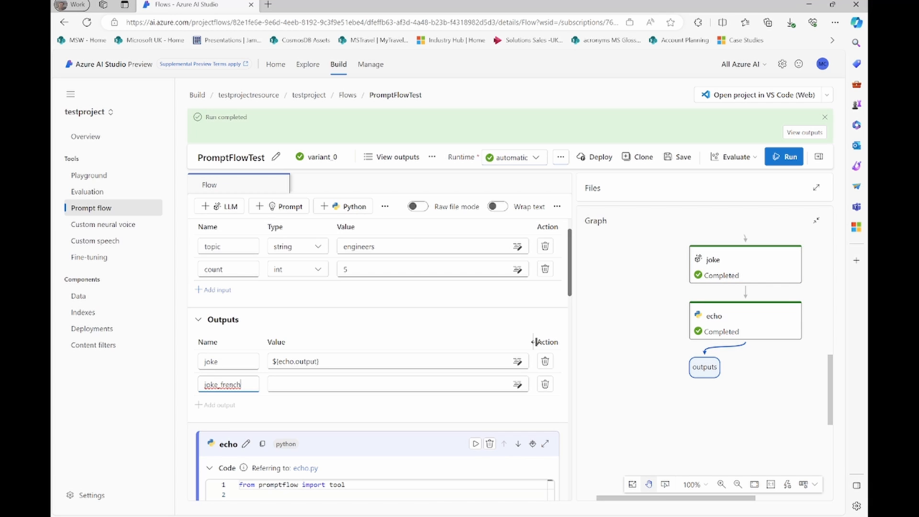
click(453, 335)
- Examine the echo node's code and run output, and the input values recorded for the joke node's run
scroll(453, 335, down, 2)
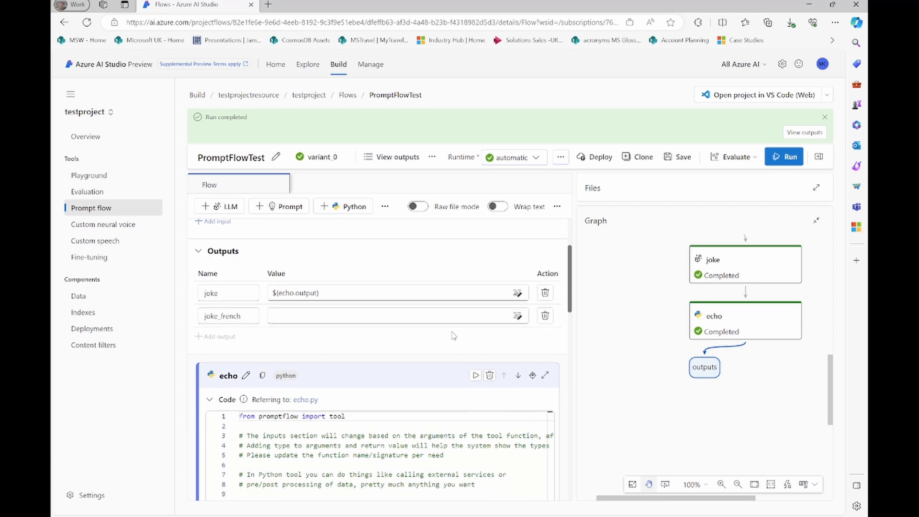
scroll(454, 335, down, 4)
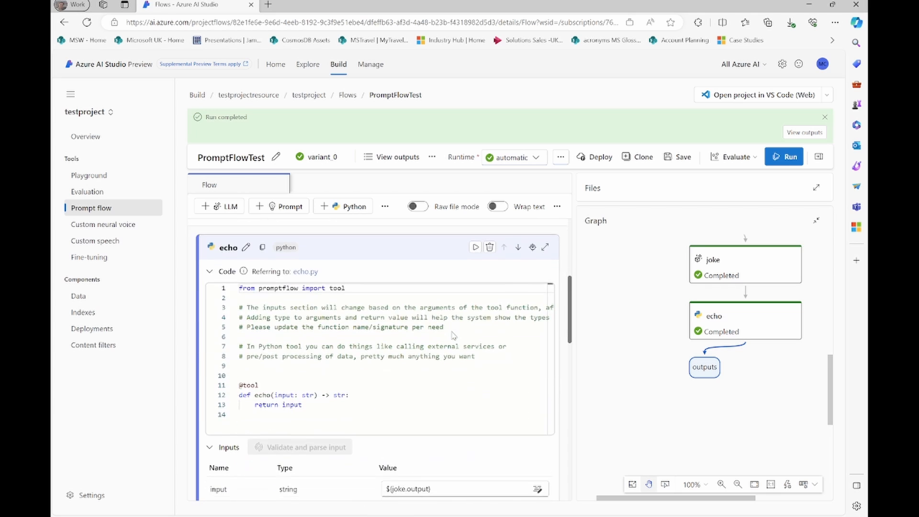
scroll(452, 332, up, 3)
scroll(453, 331, up, 5)
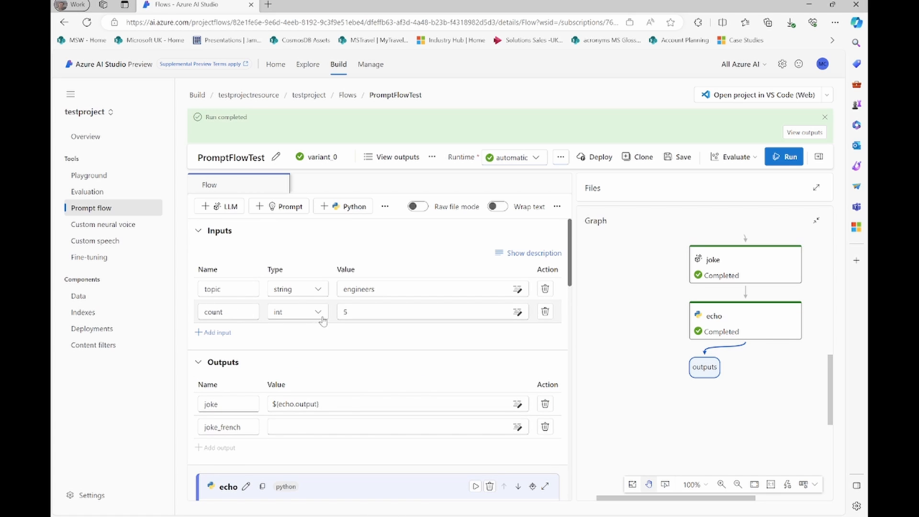
scroll(371, 299, down, 4)
scroll(377, 295, down, 12)
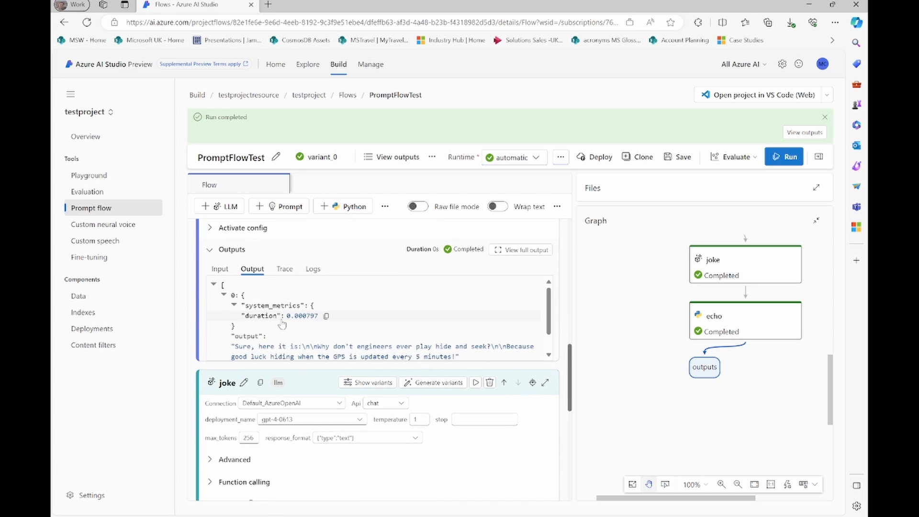
scroll(292, 335, up, 4)
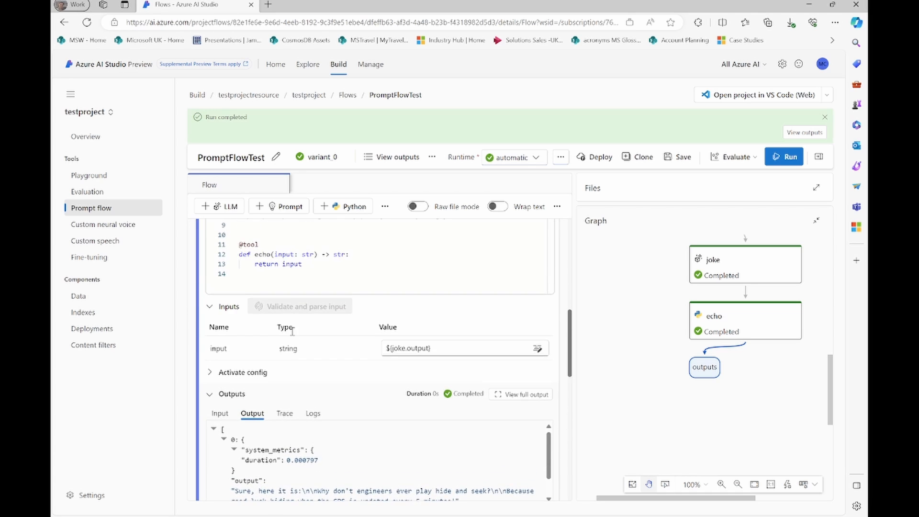
scroll(293, 335, down, 6)
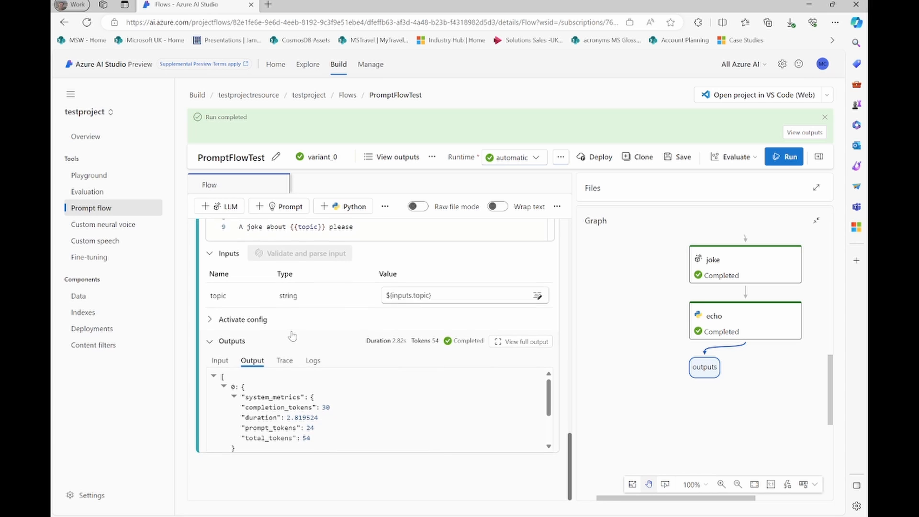
click(219, 361)
scroll(272, 374, up, 4)
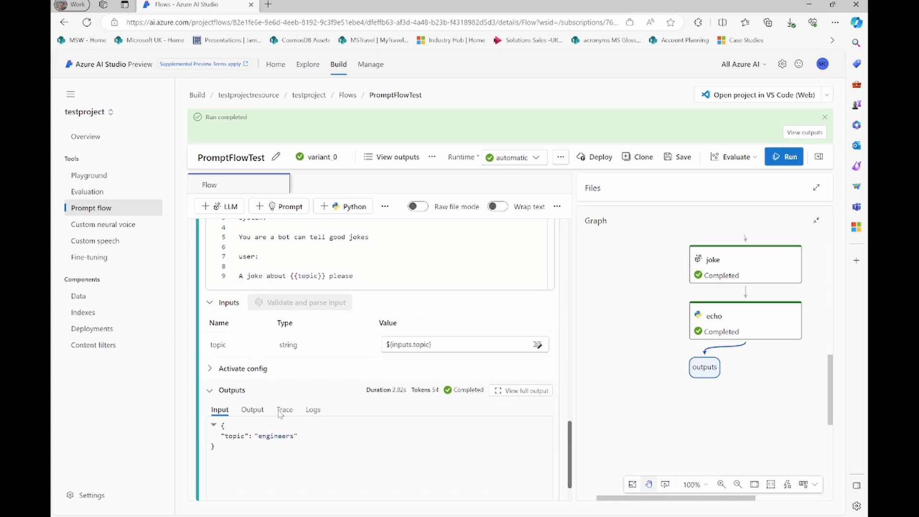
- Replace the leading "A" in the joke prompt's user message with "Tell me" and an empty {{}} placeholder
click(296, 381)
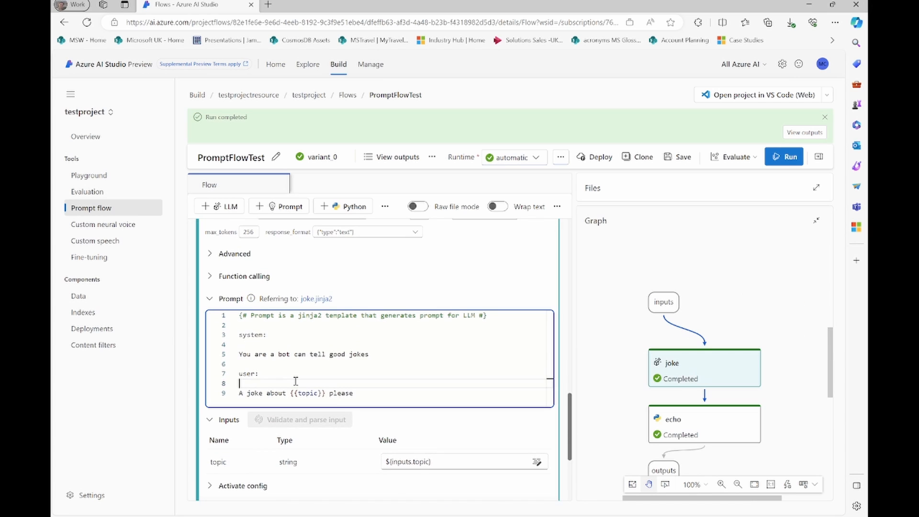
key(Down)
key(ctrl+Right)
key(BackSpace)
key(BackSpace)
text(Tell m)
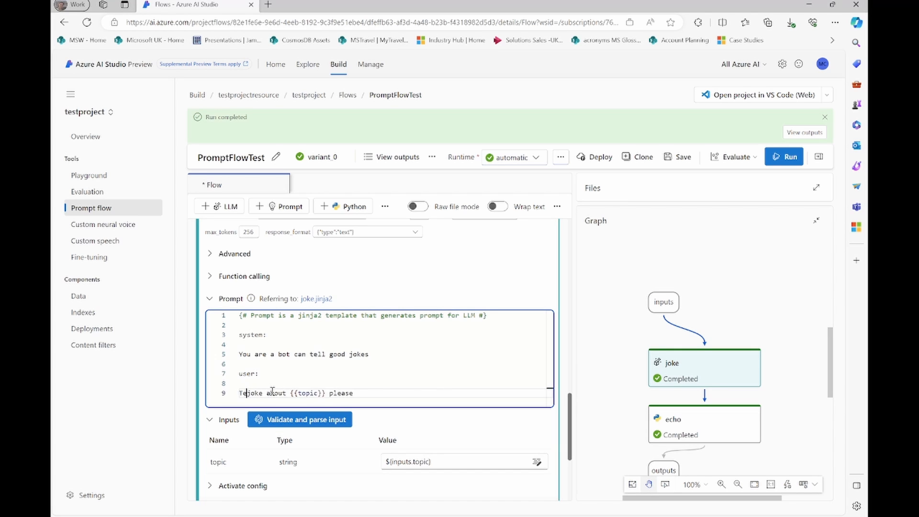
text(e )
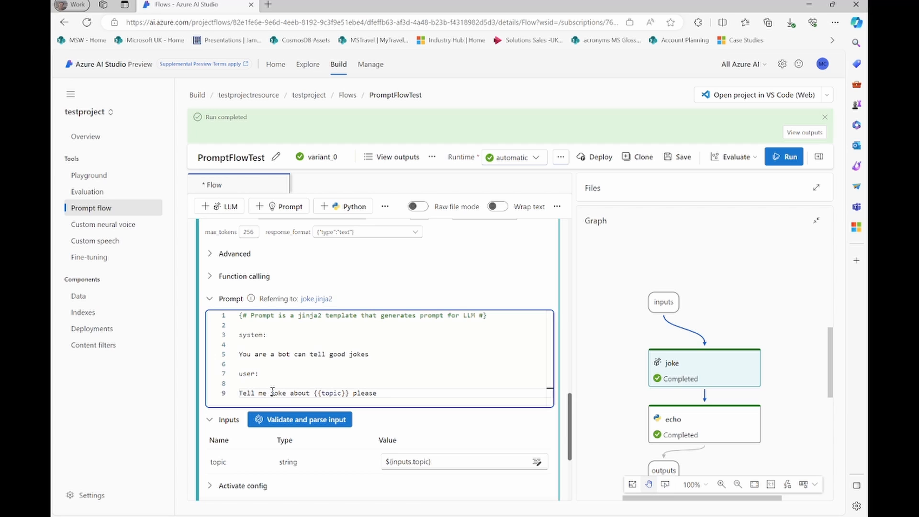
text({{}})
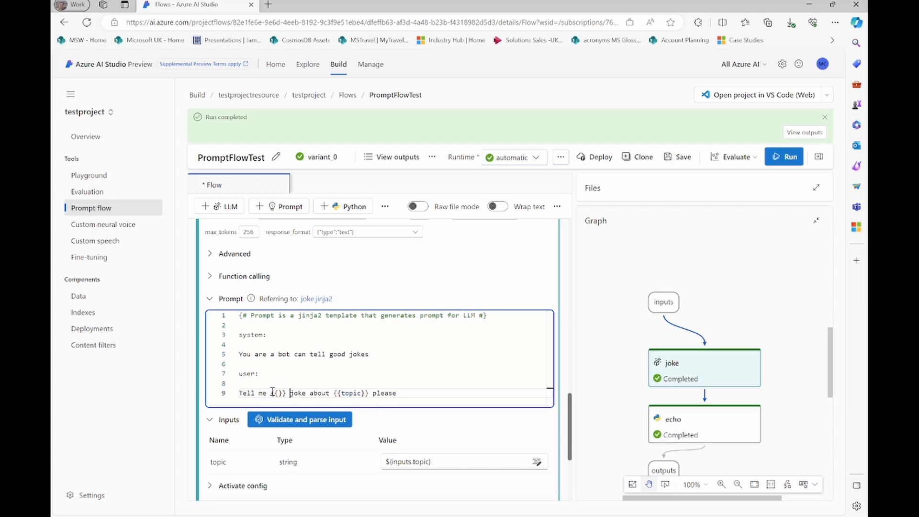
key(Left)
key(Left)
key(Left)
text(count)
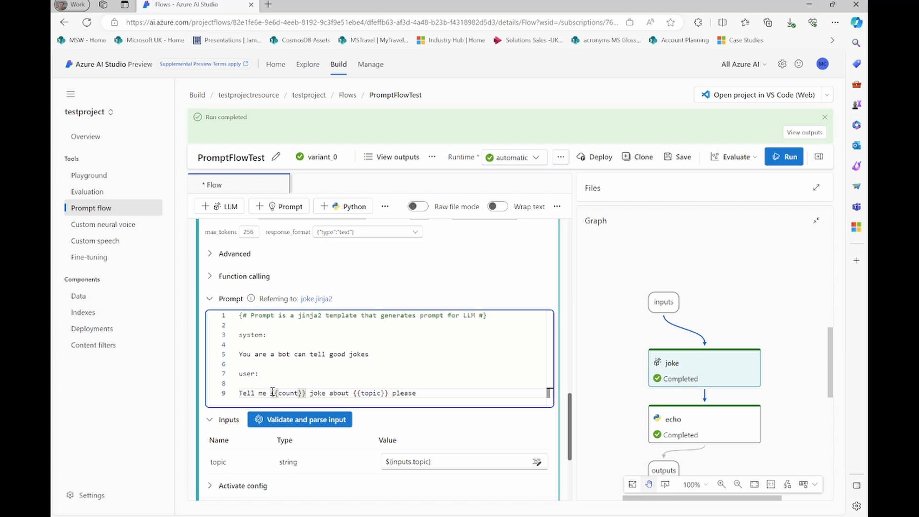
key(BackSpace)
key(BackSpace)
key(BackSpace)
key(BackSpace)
key(BackSpace)
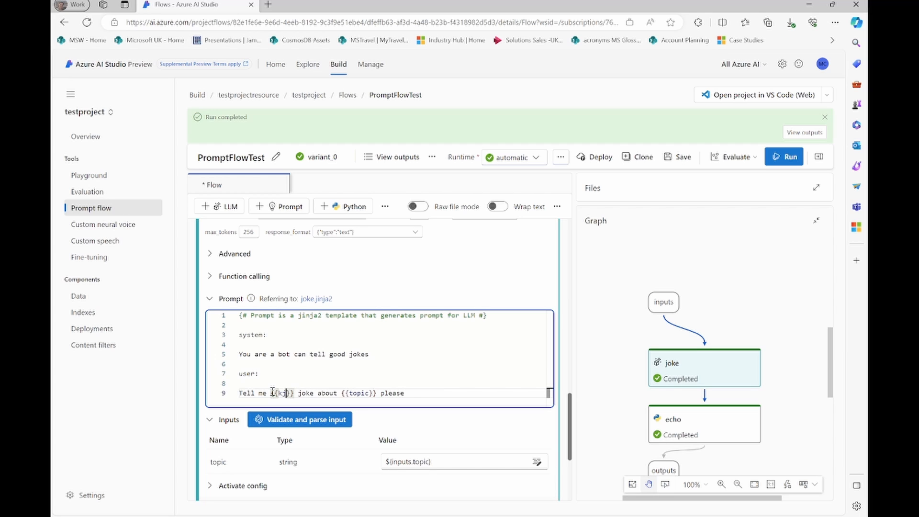
- Complete the user message wording as "{{joke_count}} jokes" and validate and parse the joke node's inputs
text(joke_cou)
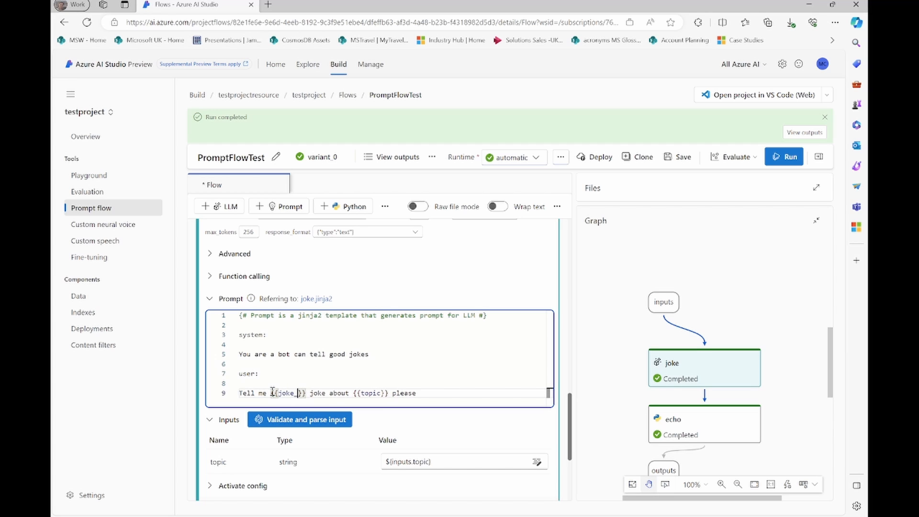
text(nt)
key(Right)
key(Right)
key(Right)
key(Right)
key(Right)
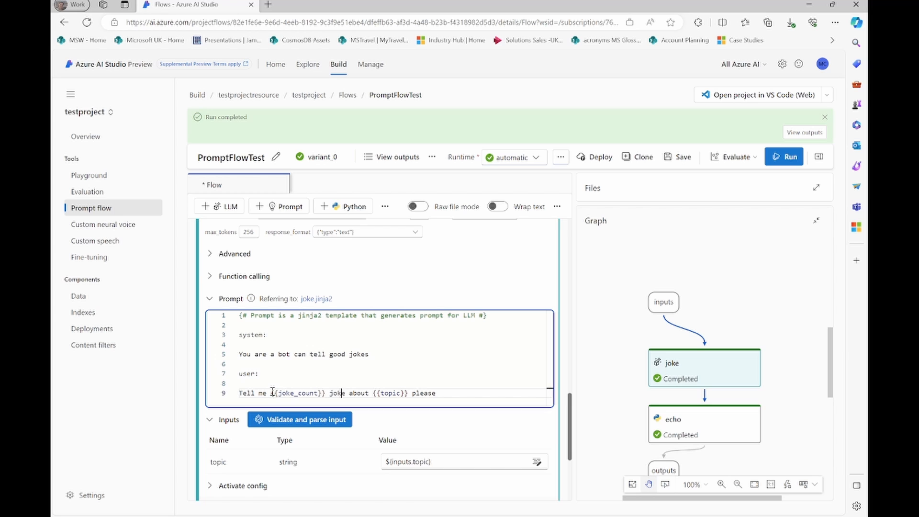
text(s)
scroll(413, 378, down, 2)
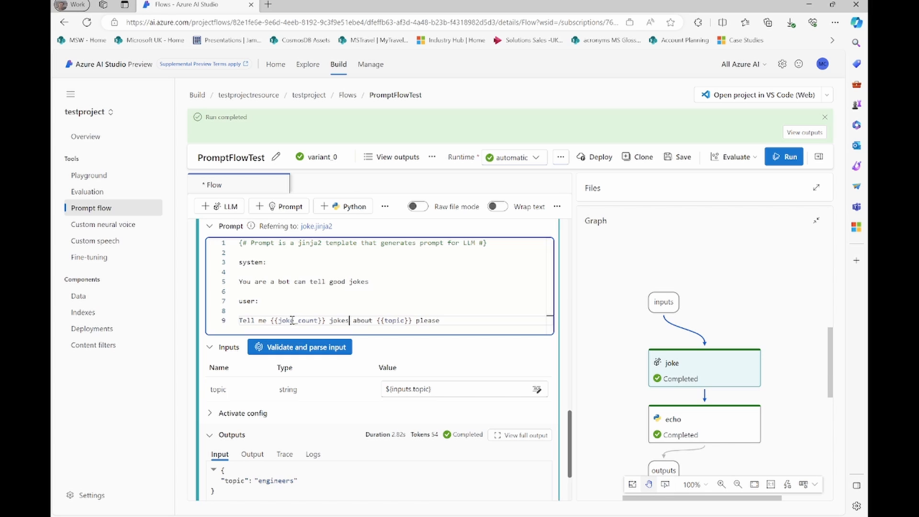
click(295, 349)
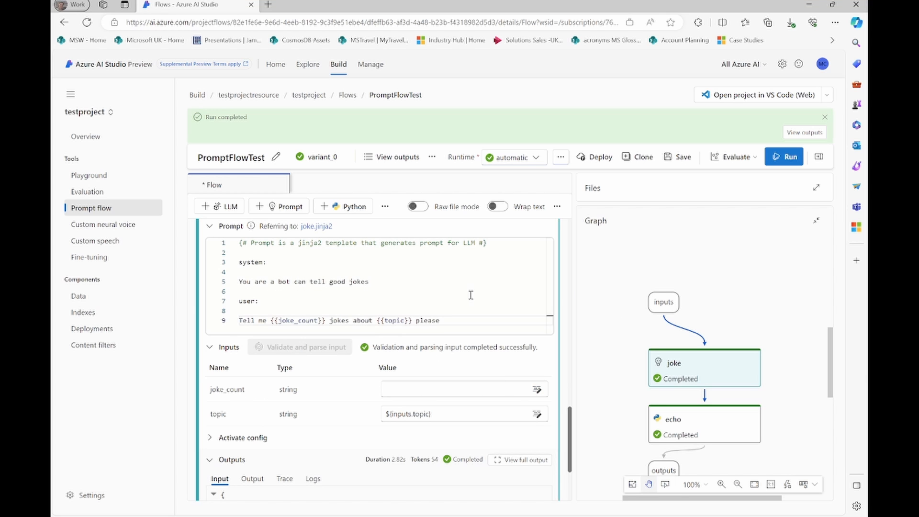
- Try to assign ${inputs.count} to the joke node's joke_count input, and set the topic input back to ${inputs.topic}
scroll(471, 295, up, 15)
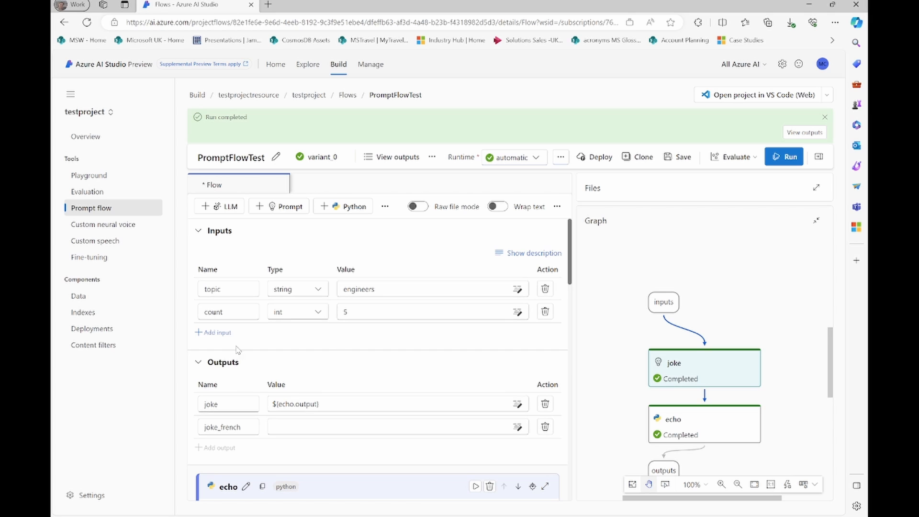
scroll(323, 348, down, 6)
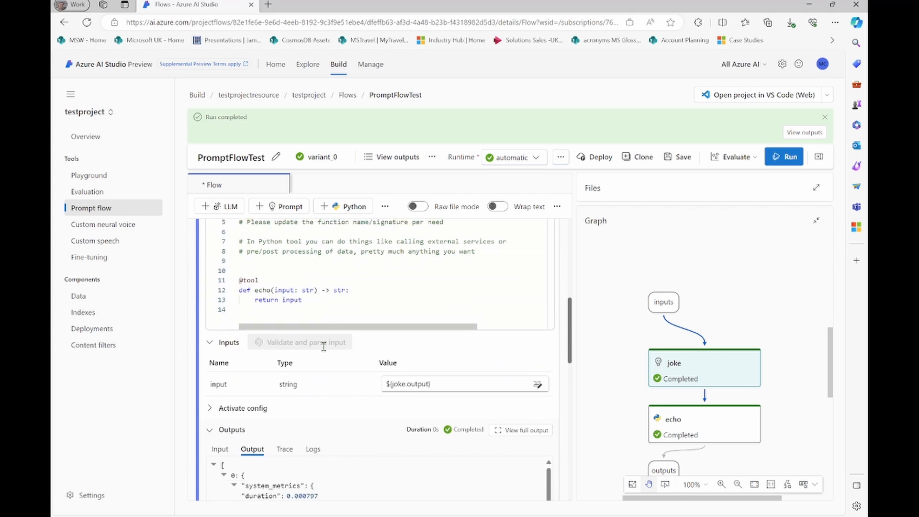
scroll(323, 347, down, 7)
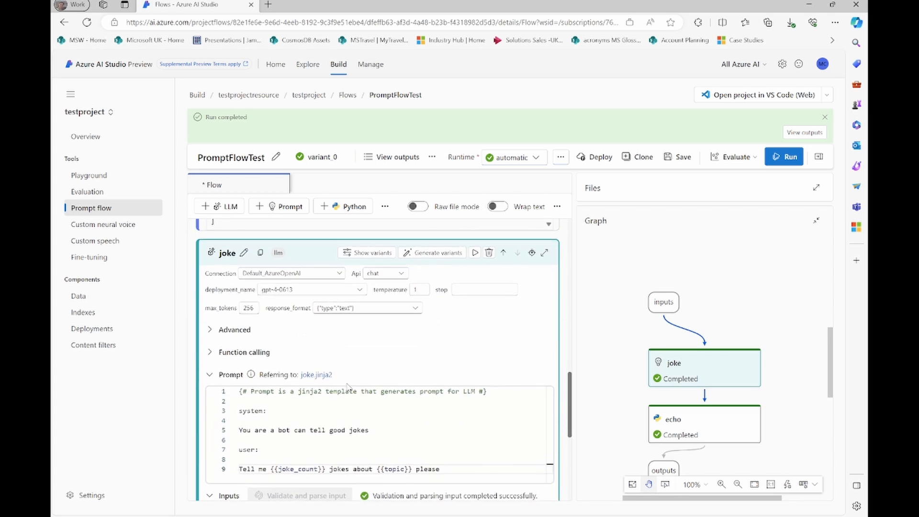
scroll(348, 387, down, 3)
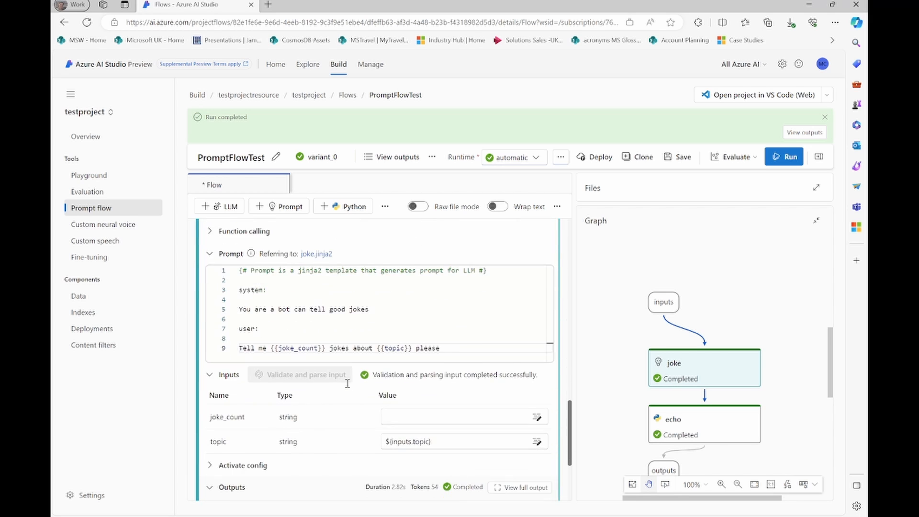
click(538, 417)
click(797, 492)
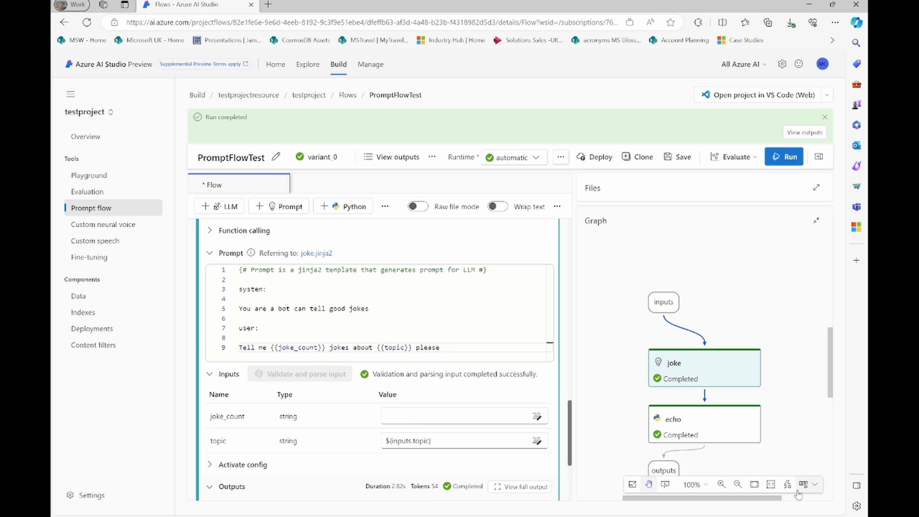
click(412, 414)
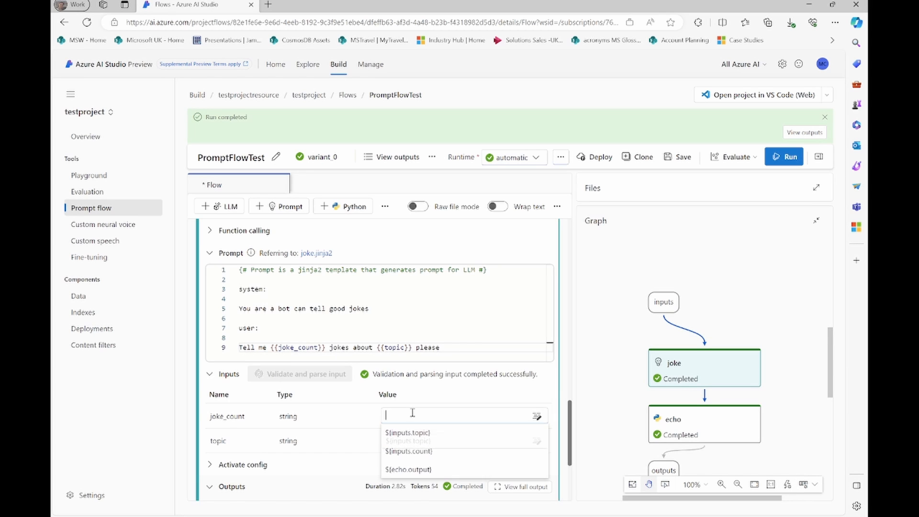
click(408, 452)
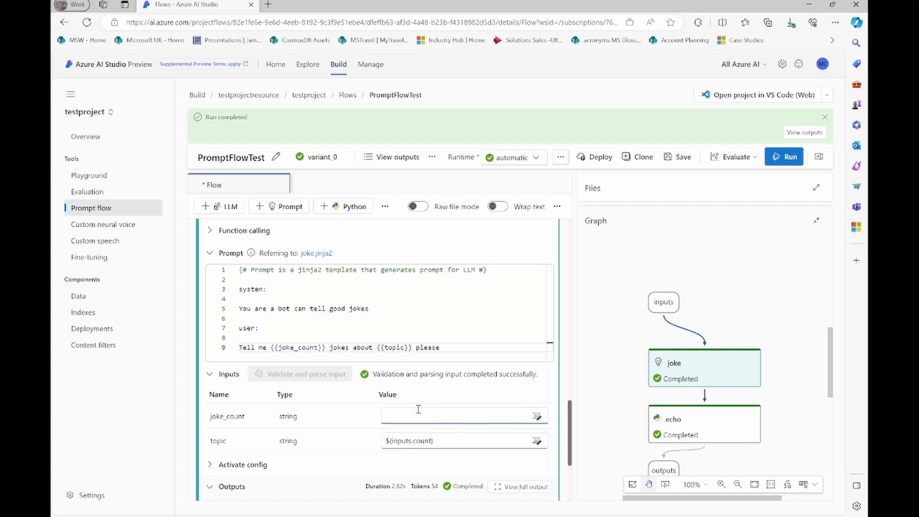
triple_click(418, 439)
click(413, 458)
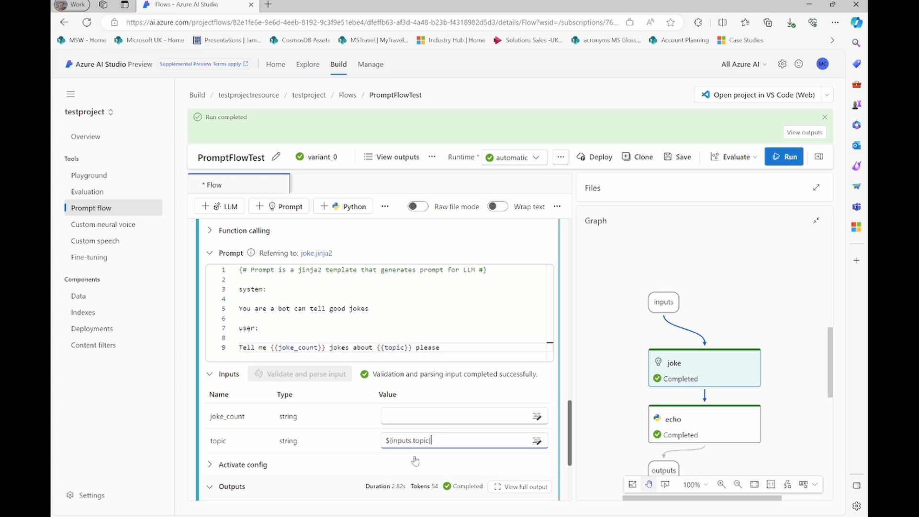
- Retry assigning ${inputs.count} to joke_count, open and cancel its value editor, and save the flow
click(403, 420)
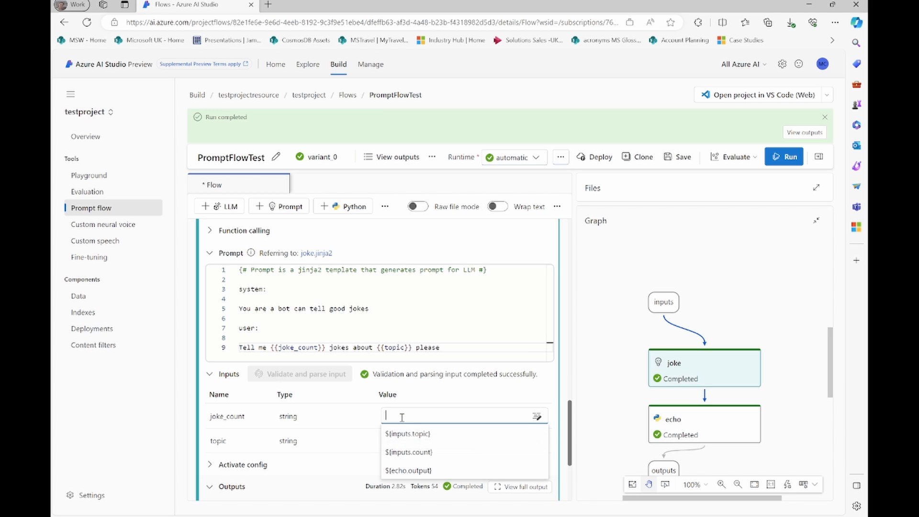
click(405, 448)
scroll(404, 445, down, 2)
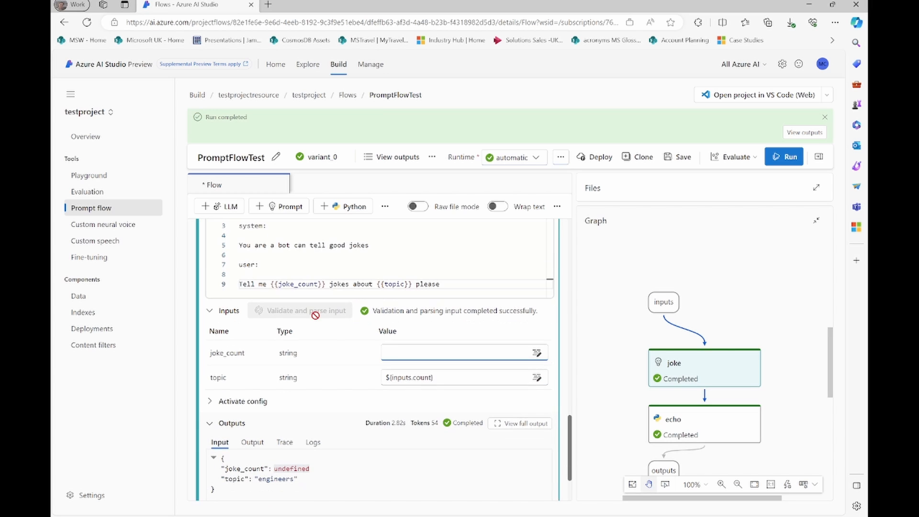
click(414, 349)
click(536, 353)
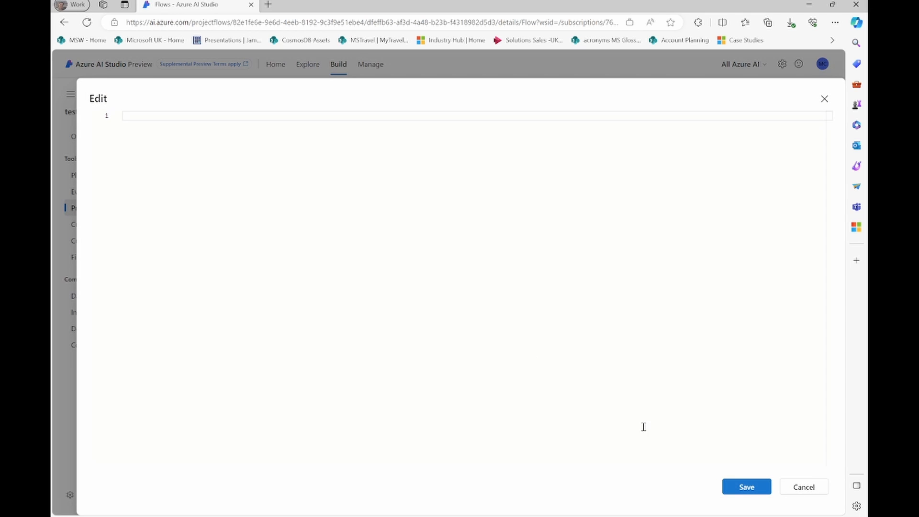
click(788, 487)
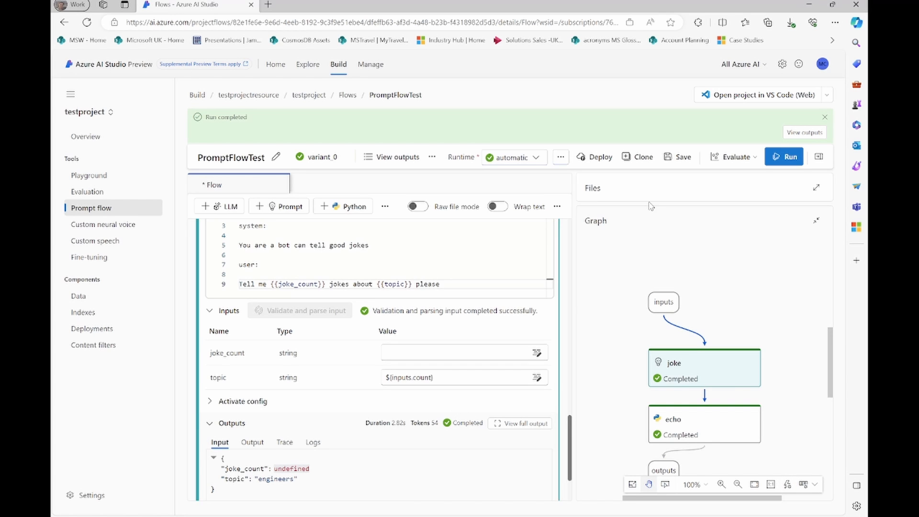
click(660, 160)
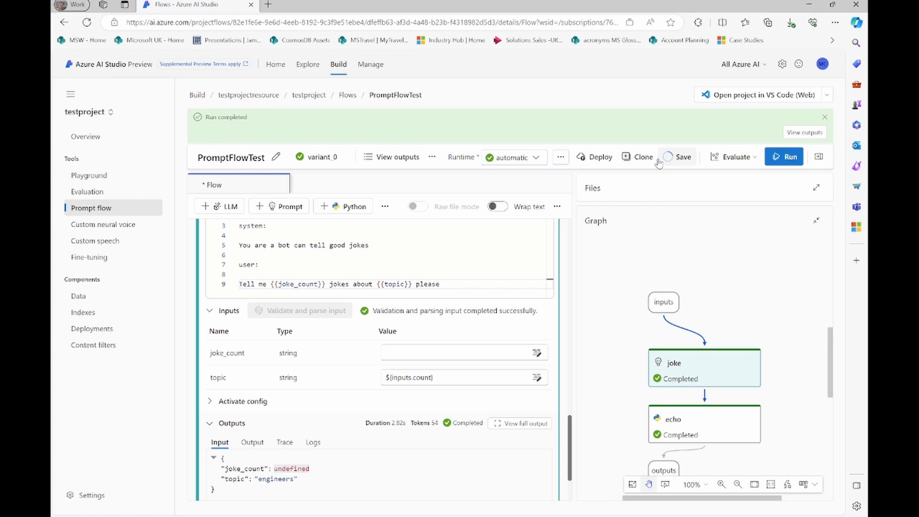
- Set the joke node's joke_count input to ${inputs.count} and topic to ${inputs.topic}, and save the flow
click(421, 356)
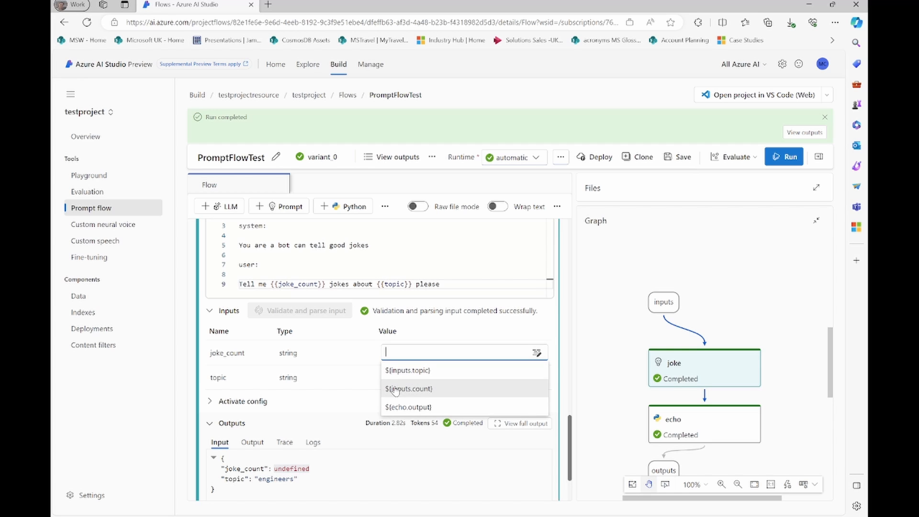
click(396, 389)
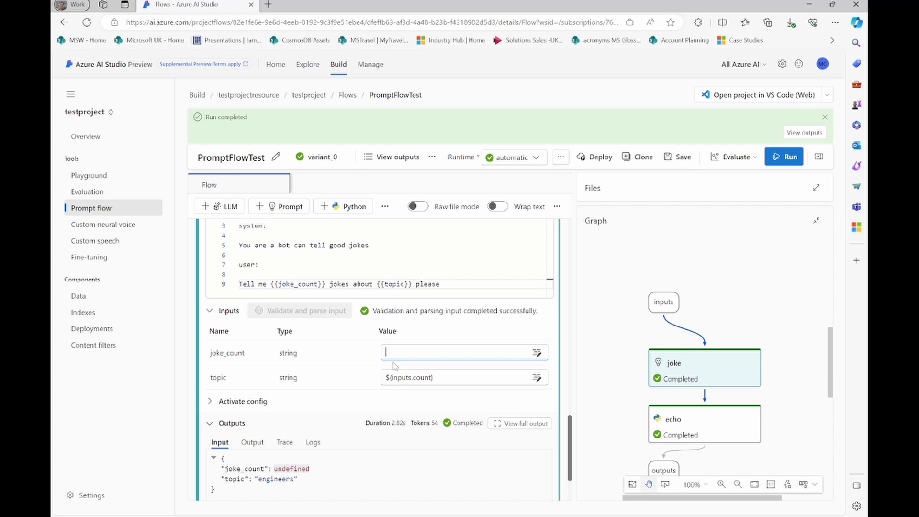
text(${inputs.count)
click(449, 379)
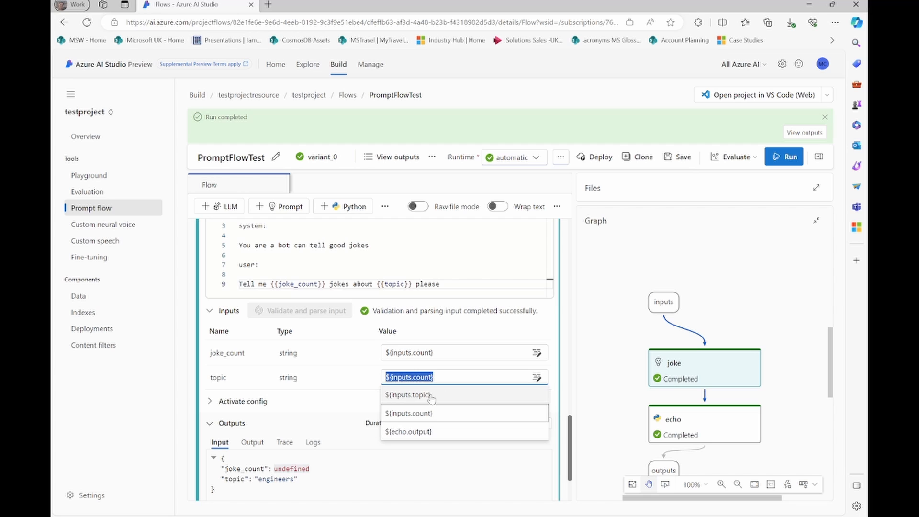
click(439, 394)
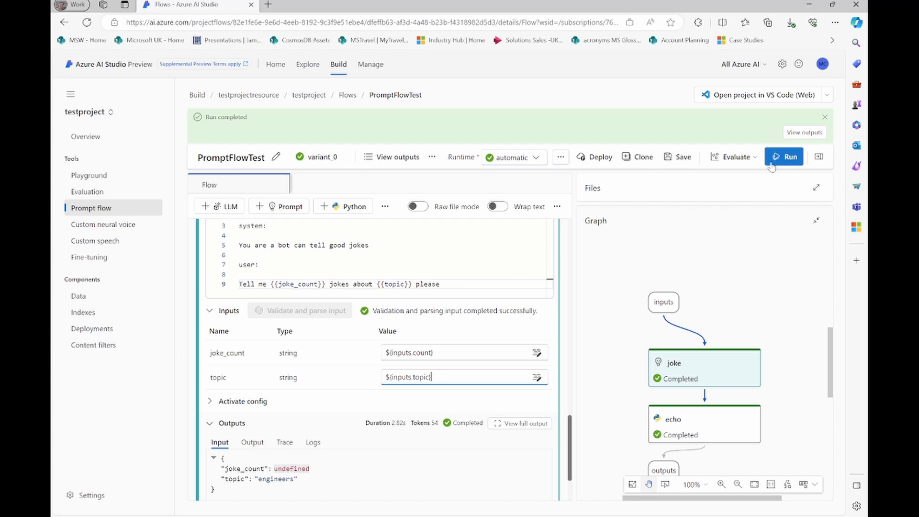
click(680, 159)
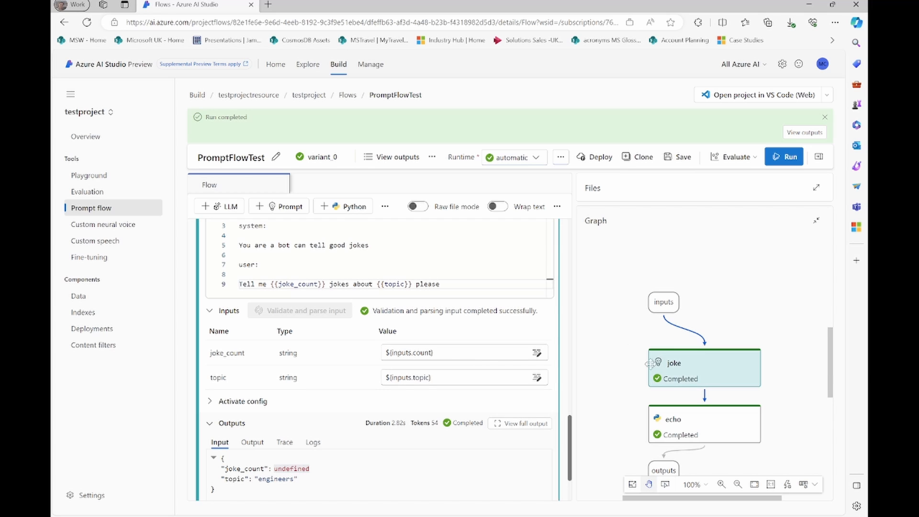
- Add an LLM node named joke_french to the flow
scroll(616, 377, down, 1)
scroll(617, 377, down, 1)
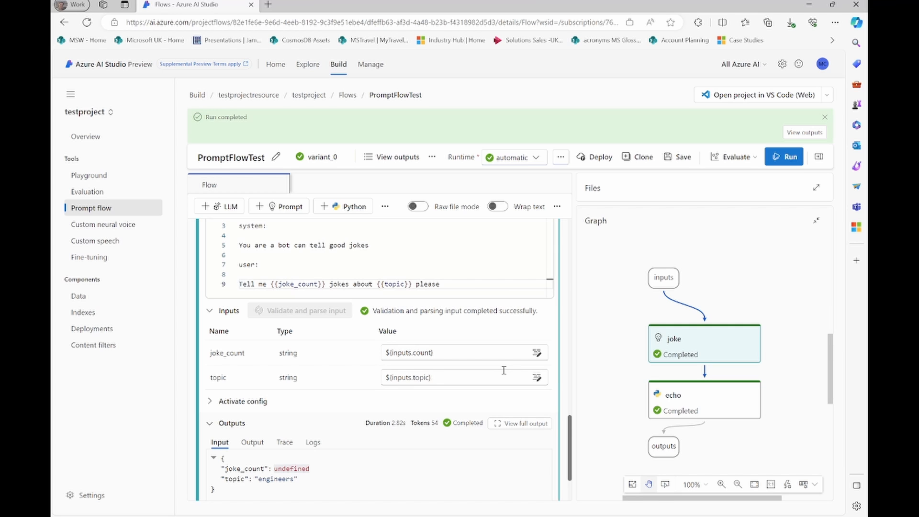
scroll(504, 370, down, 2)
scroll(503, 370, up, 5)
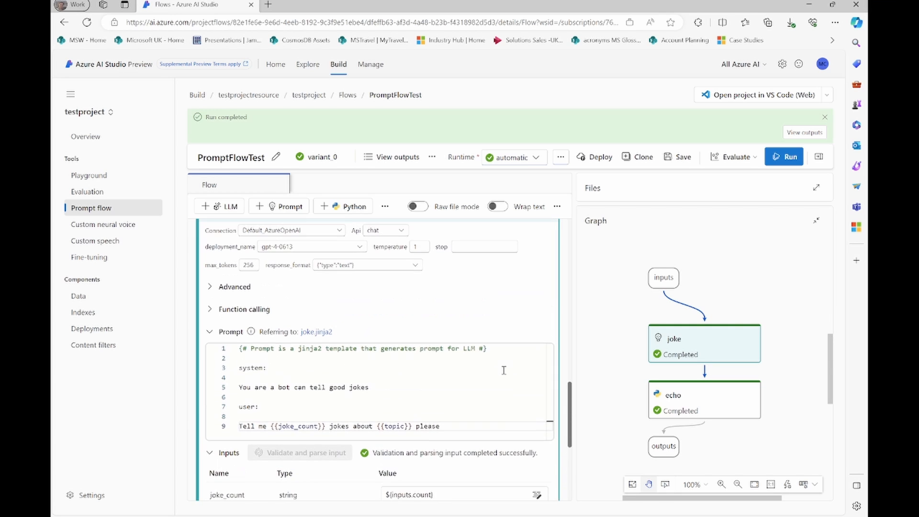
scroll(446, 351, down, 1)
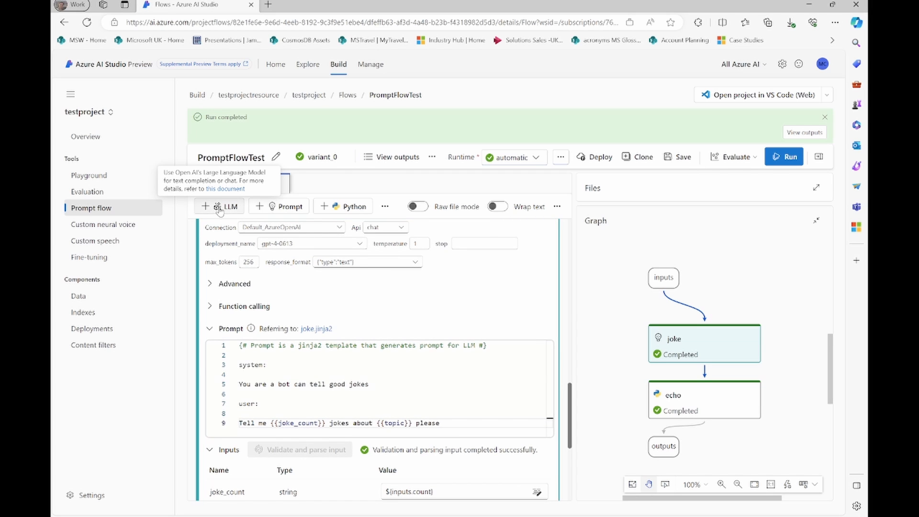
scroll(394, 336, down, 2)
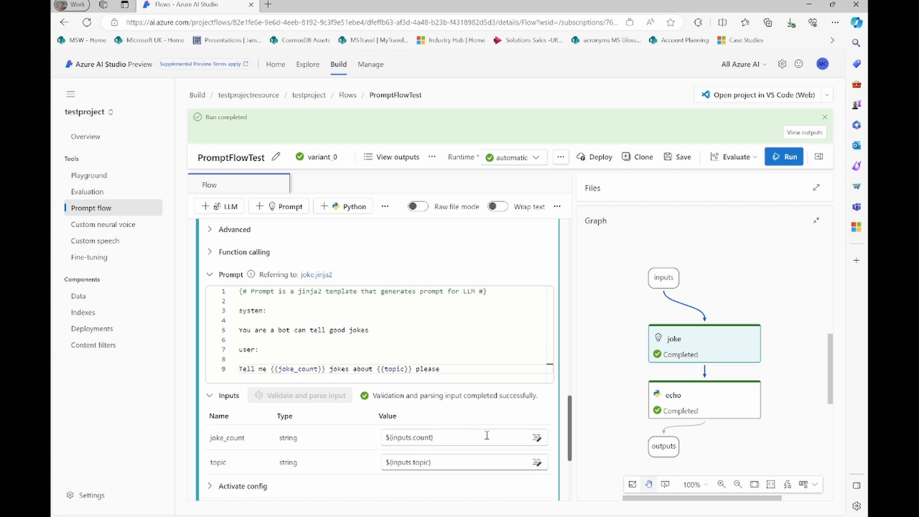
click(226, 207)
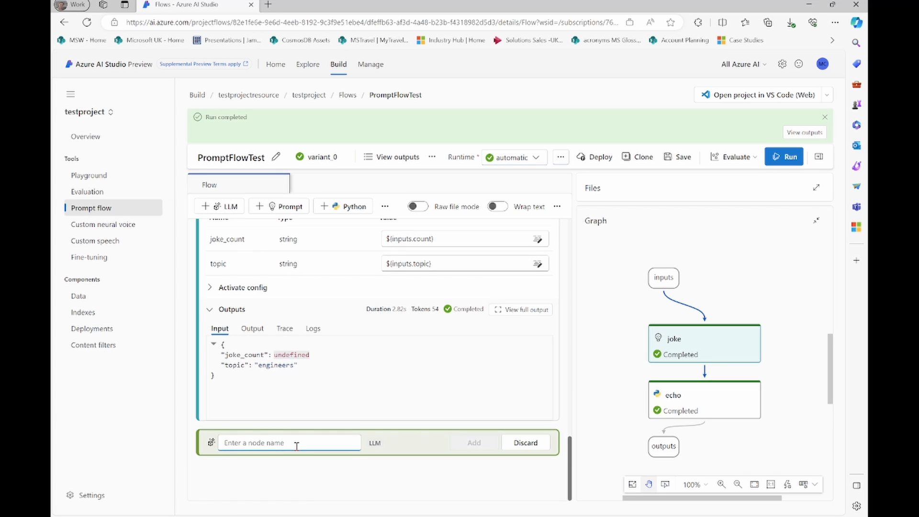
text(joke_+)
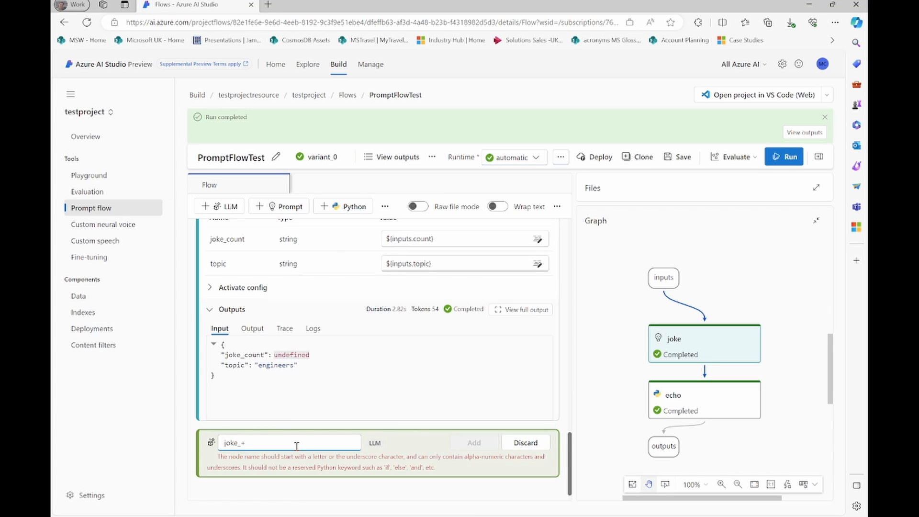
key(BackSpace)
text(french)
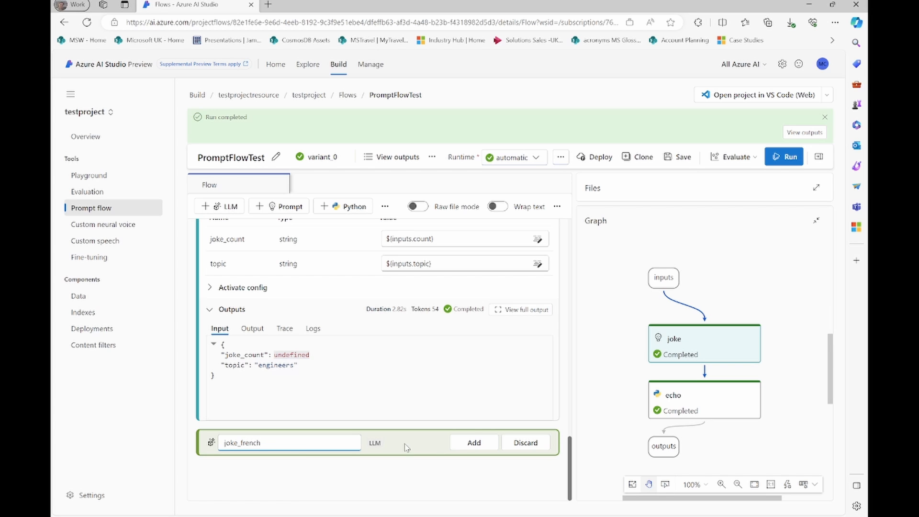
click(474, 442)
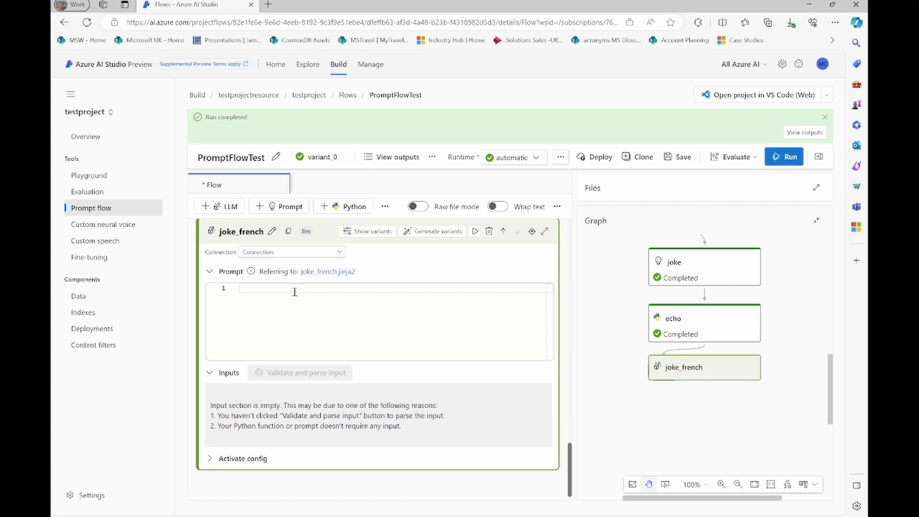
- Configure the joke_french node with the Default_AzureOpenAI connection, the chat API and the gpt-4-0613 deployment
click(335, 252)
click(322, 264)
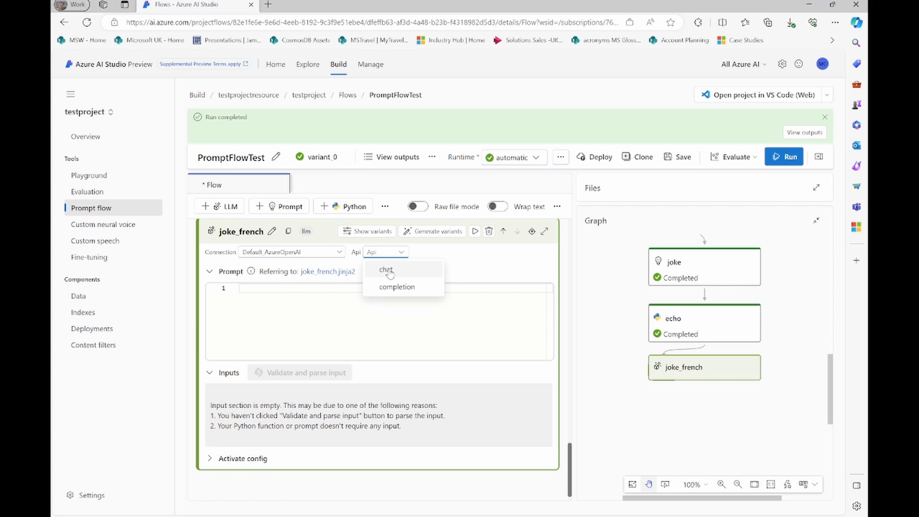
click(383, 269)
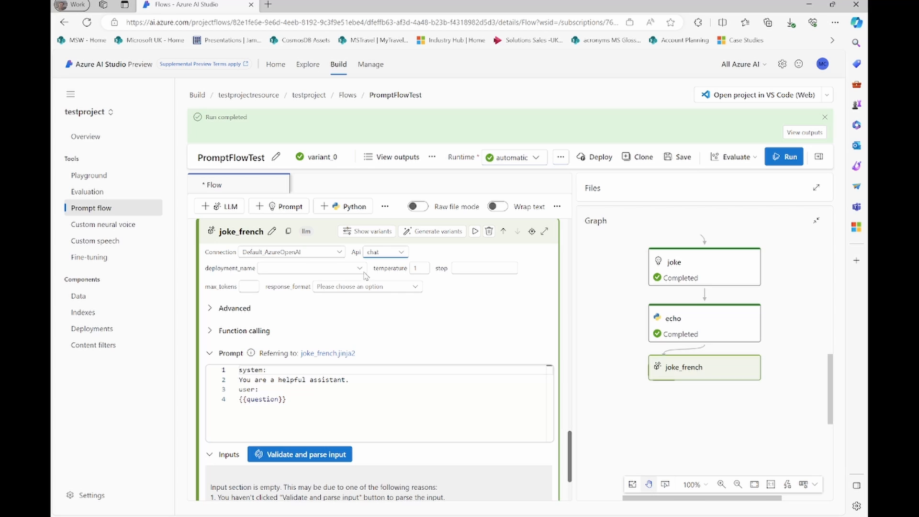
click(300, 270)
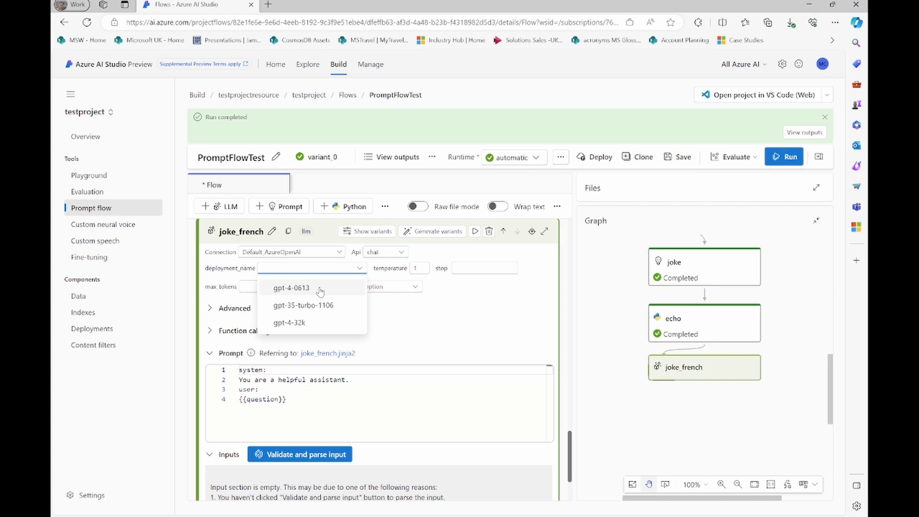
click(320, 290)
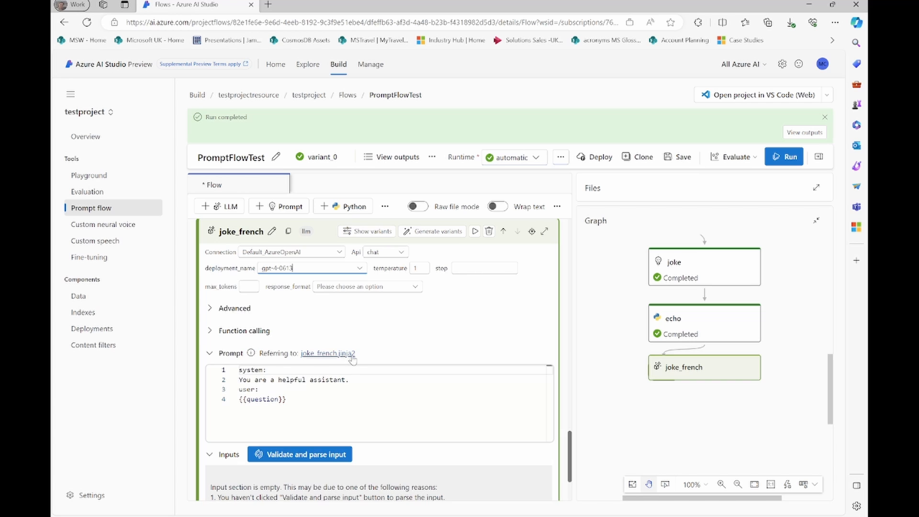
- Copy the joke node's prompt text, including the system and user sections, from the end upward
scroll(293, 351, up, 10)
scroll(353, 354, down, 3)
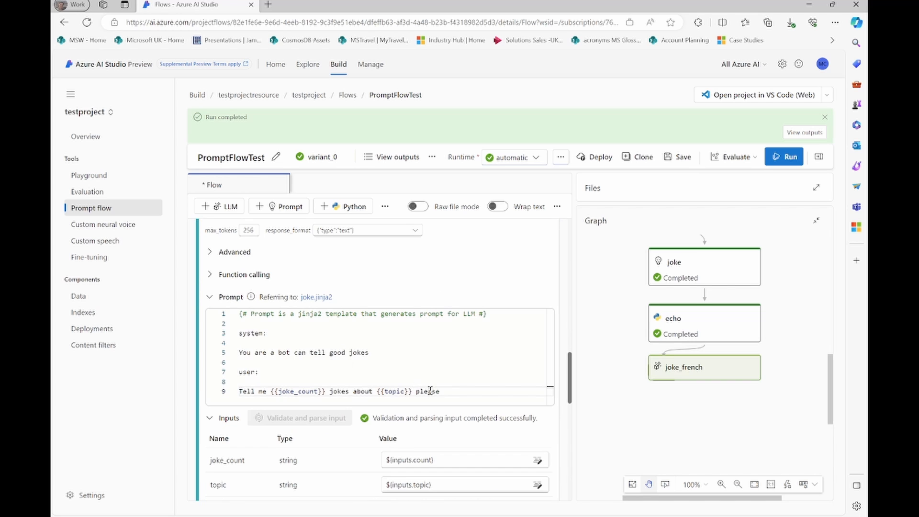
click(451, 394)
key(shift+Up)
key(shift+Up)
key(shift+Up)
key(shift+Up)
key(shift+Up)
key(shift+Up)
key(shift+Up)
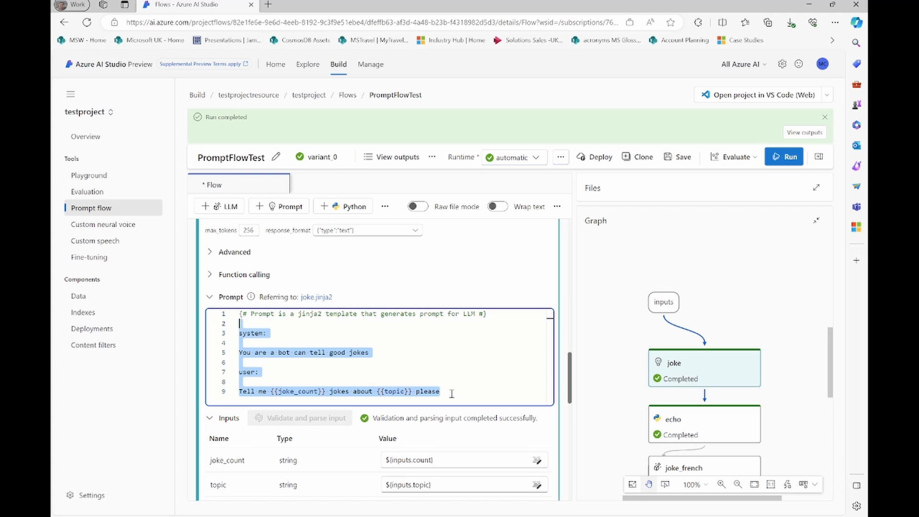
key(shift+Up)
key(ctrl+c)
- Replace the joke_french node's default prompt with the copied joke prompt
scroll(451, 393, down, 5)
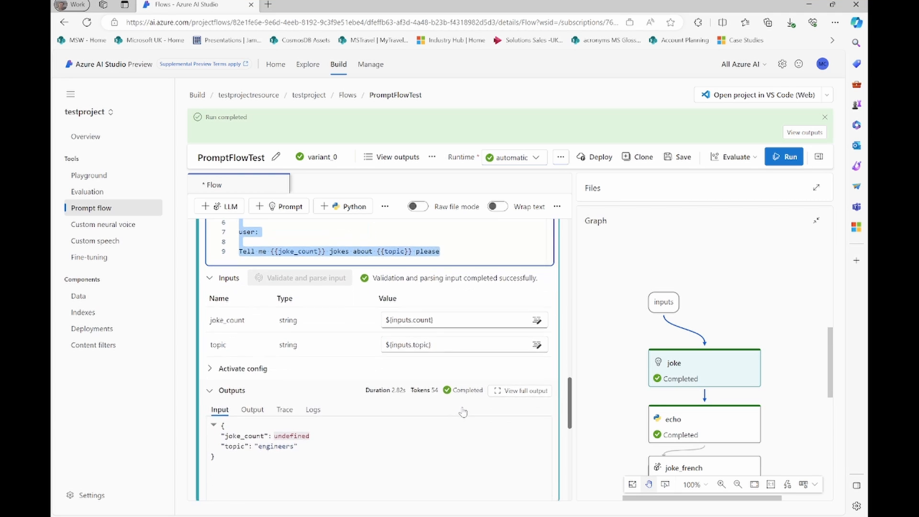
scroll(462, 411, up, 2)
scroll(463, 411, down, 3)
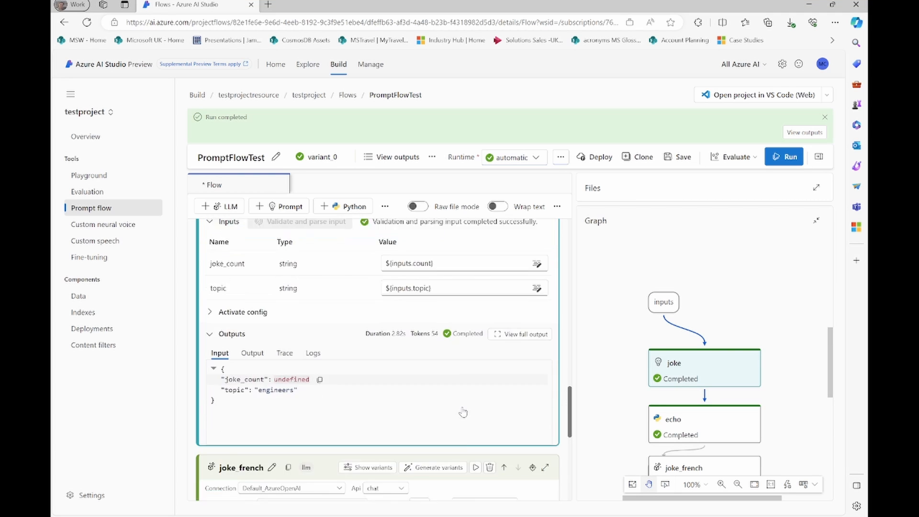
scroll(463, 412, down, 3)
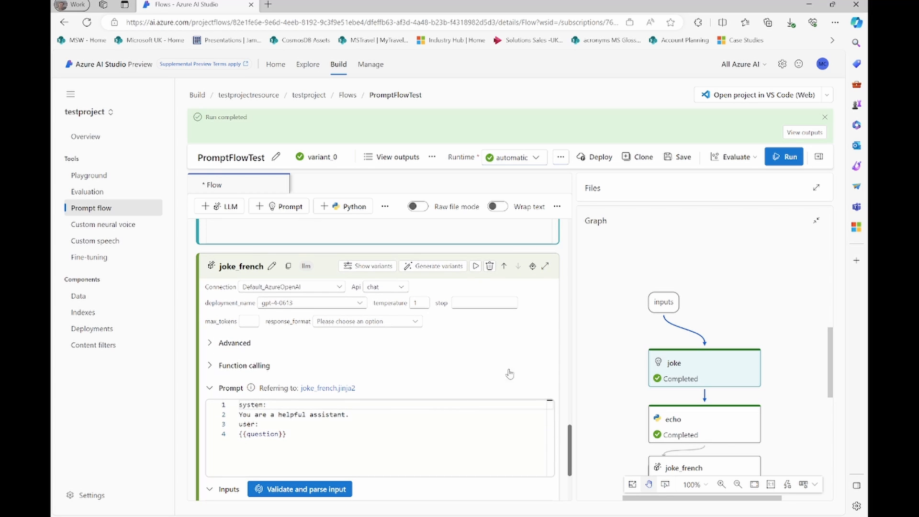
click(316, 435)
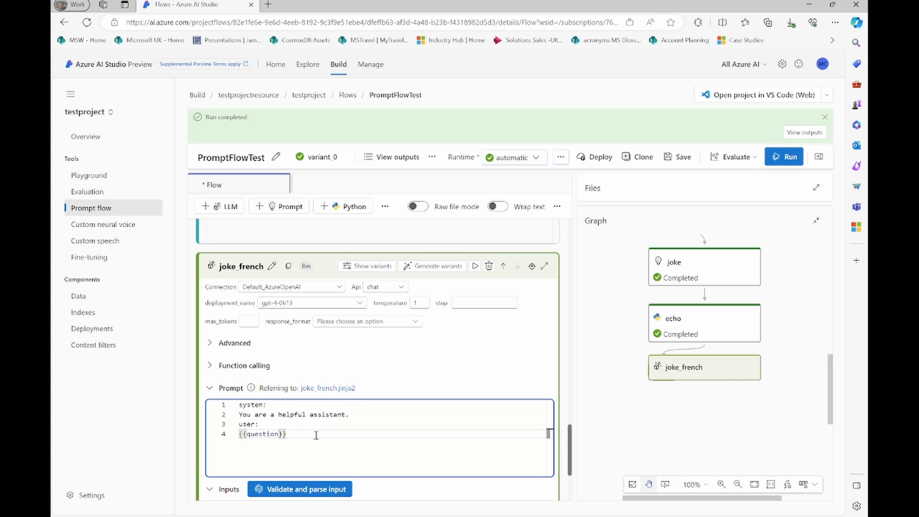
key(Up)
key(Up)
key(Up)
key(ctrl+a)
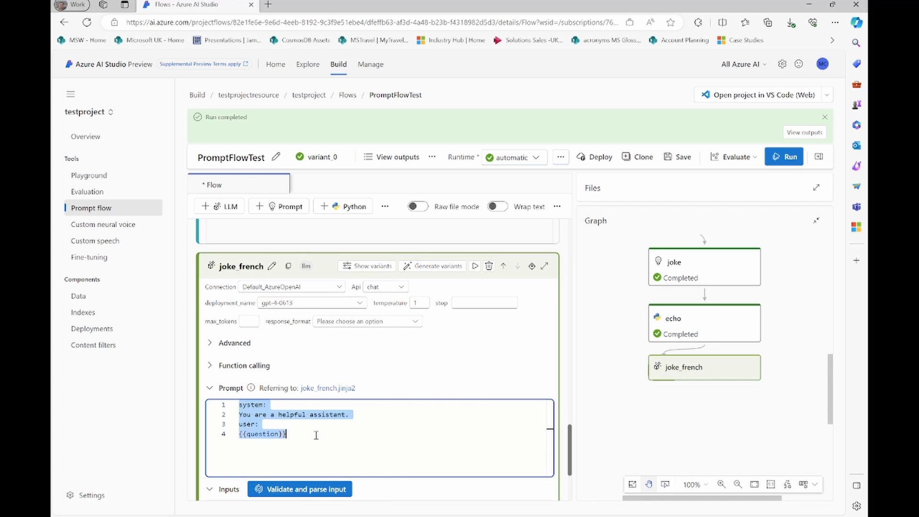
key(ctrl+v)
- In the system message of the joke_french prompt, replace "can" with "which translates"
scroll(316, 434, down, 1)
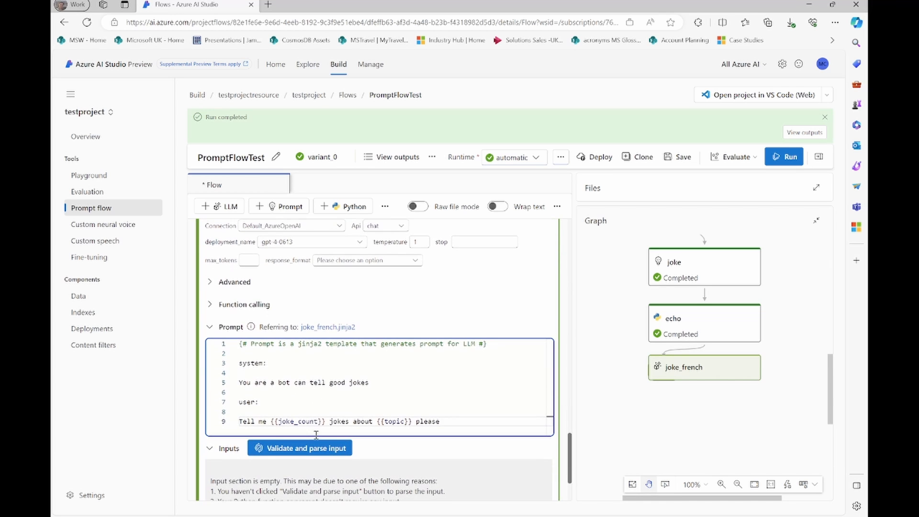
key(Home)
key(Up)
key(Up)
key(Up)
key(Up)
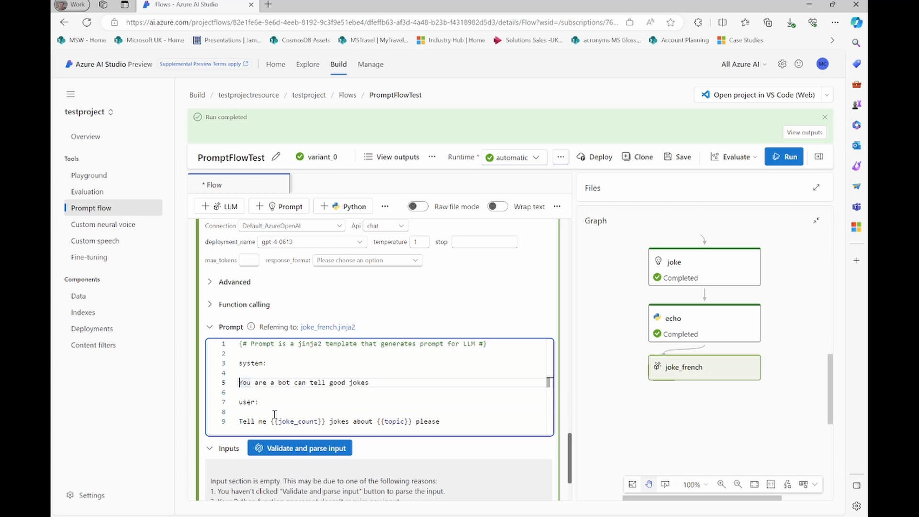
key(ctrl+Right)
key(ctrl+Right)
key(ctrl+Right)
key(ctrl+Right)
key(ctrl+Right)
key(ctrl+shift+Left)
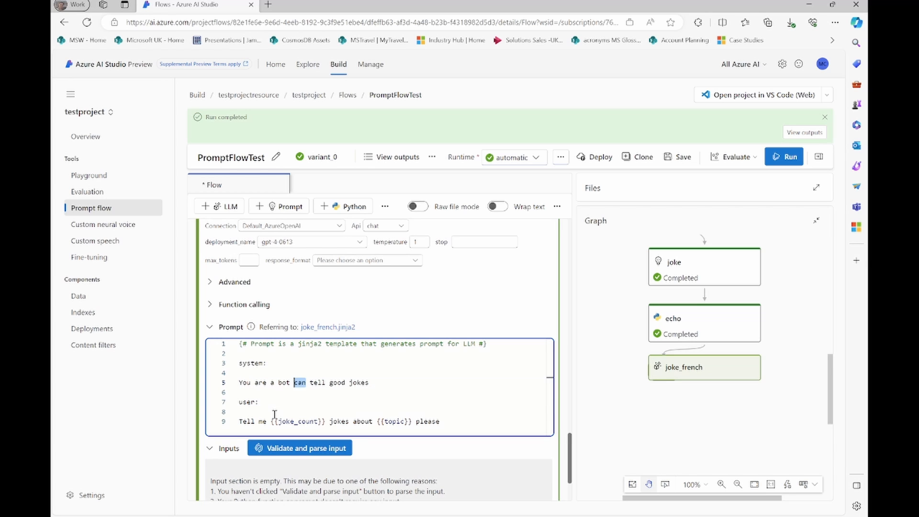
text(which translates )
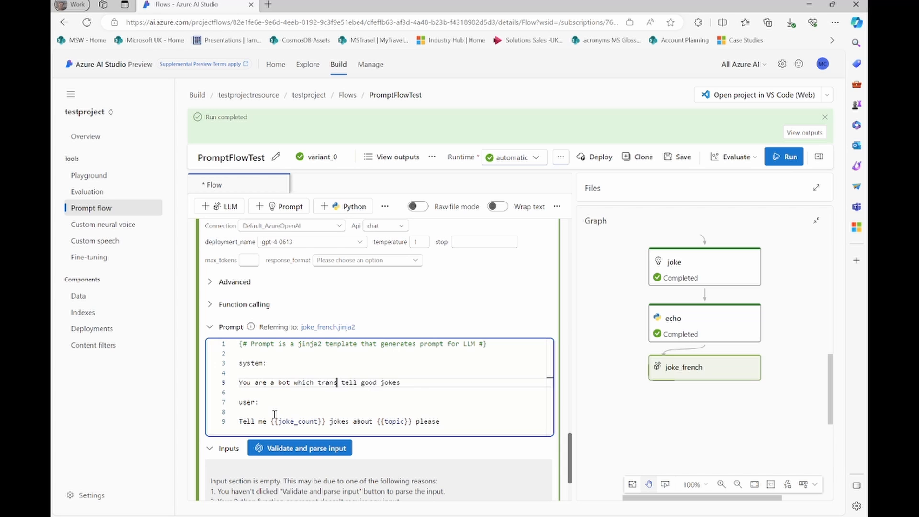
text(an english)
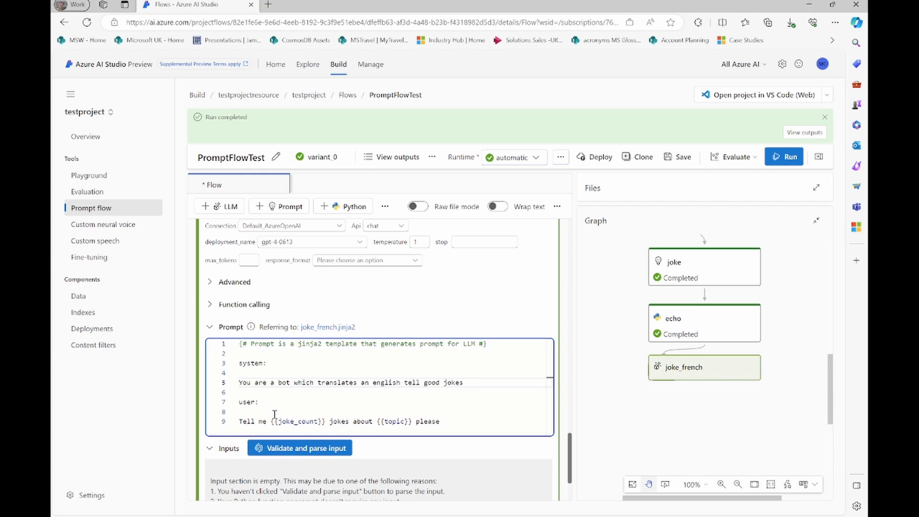
text( sentence)
key(ctrl+BackSpace)
key(ctrl+BackSpace)
key(ctrl+BackSpace)
- Continue the system message after "which translates" with "from English to French"
text(from Enslig)
key(BackSpace)
key(BackSpace)
key(BackSpace)
key(BackSpace)
text(glish to French)
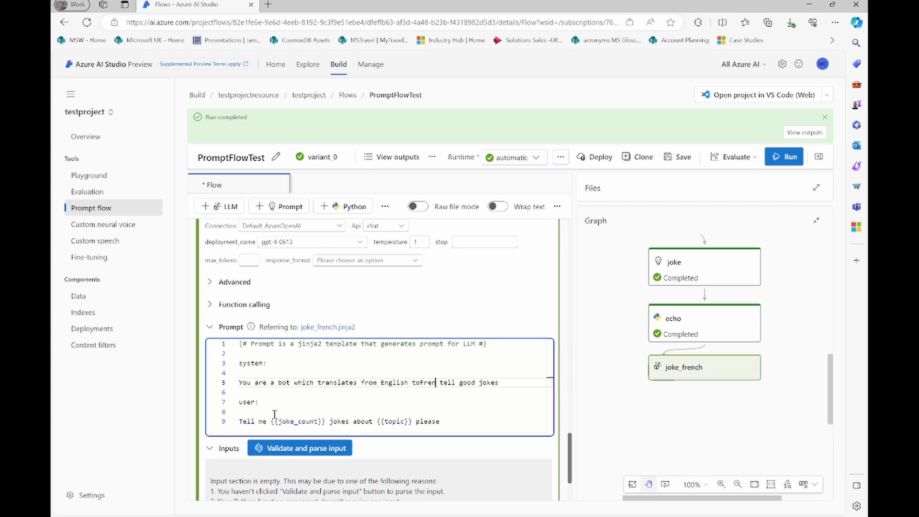
- Delete the leftover words "tell good jokes" from the end of the joke_french system message
key(ctrl+Right)
key(ctrl+Right)
key(ctrl+Left)
key(ctrl+shift+Right)
key(ctrl+shift+Right)
key(ctrl+shift+Right)
key(ctrl+shift+Right)
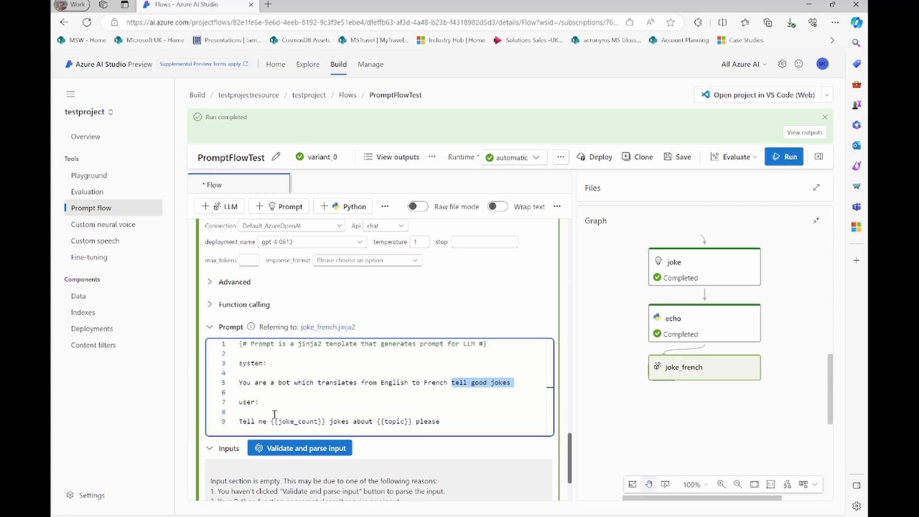
key(BackSpace)
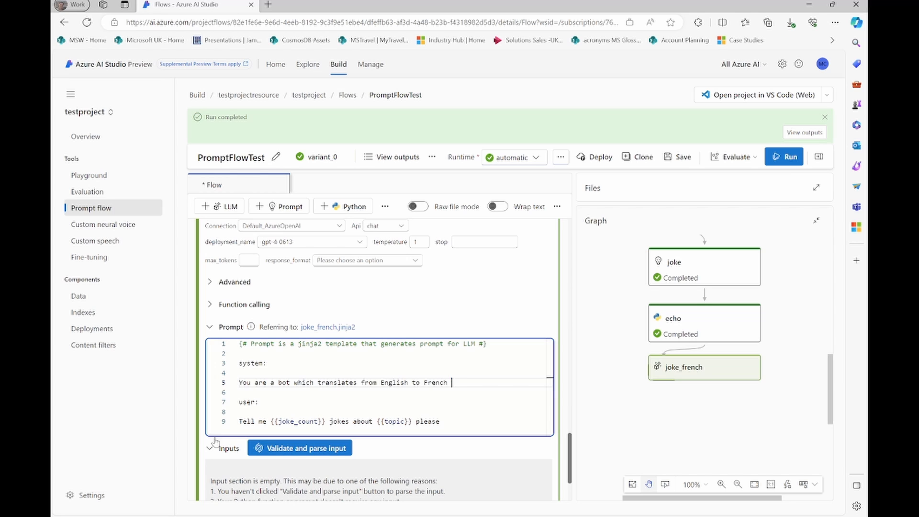
- Replace the user message in the joke_french prompt with "Translate the following into French"
double_click(262, 421)
key(ctrl+shift+Left)
key(ctrl+shift+Left)
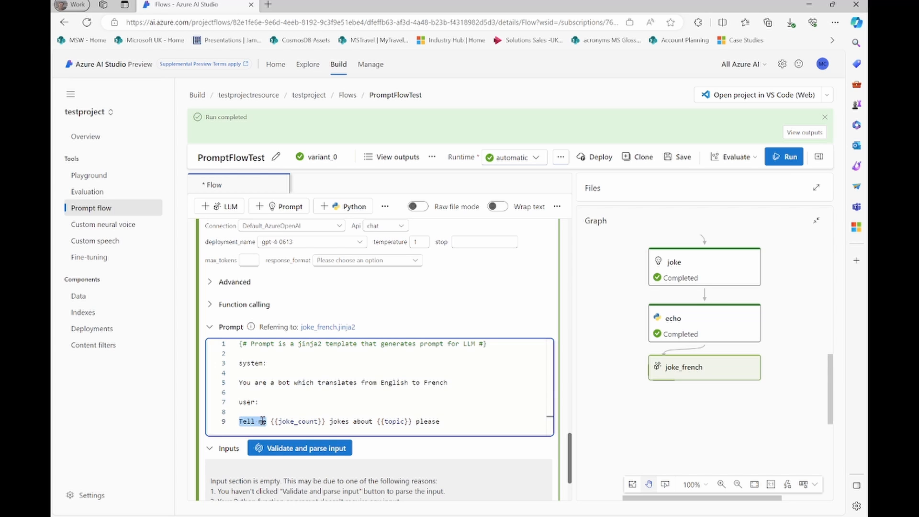
key(BackSpace)
text(Translate )
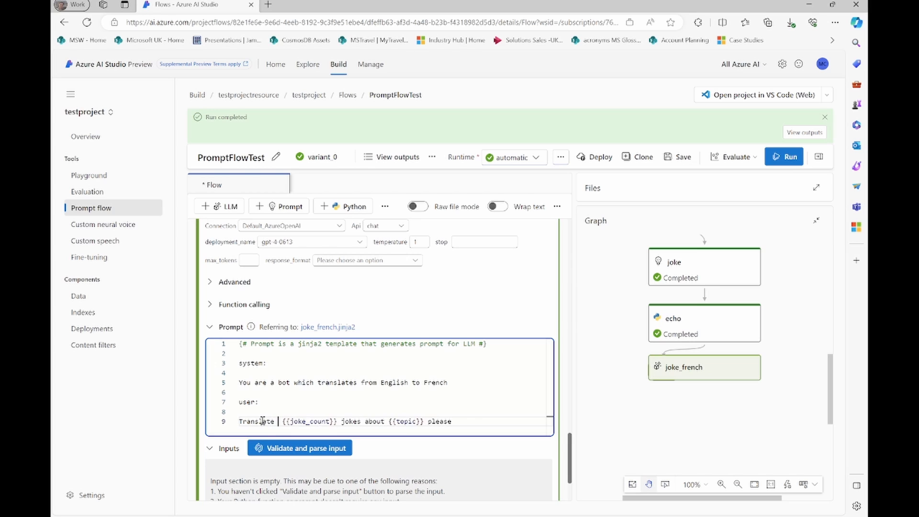
text(the following)
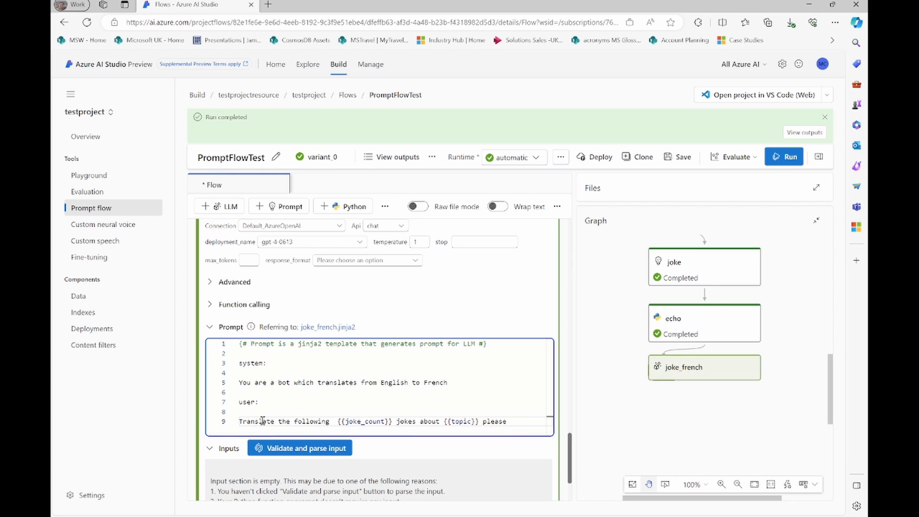
key(Delete)
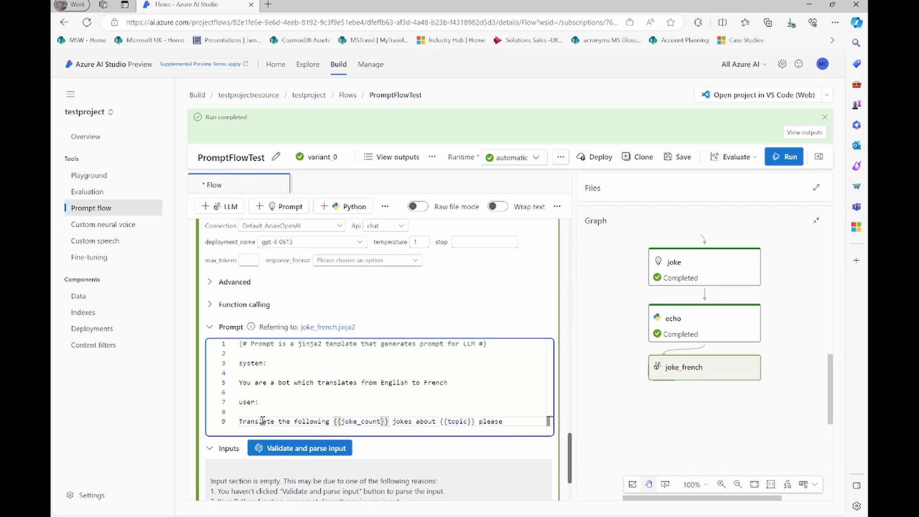
text(into French)
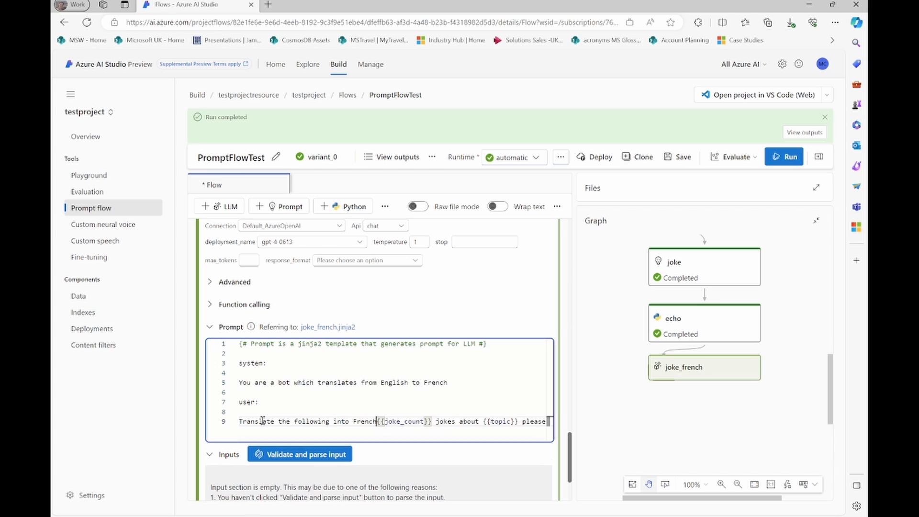
key(shift+End)
key(Delete)
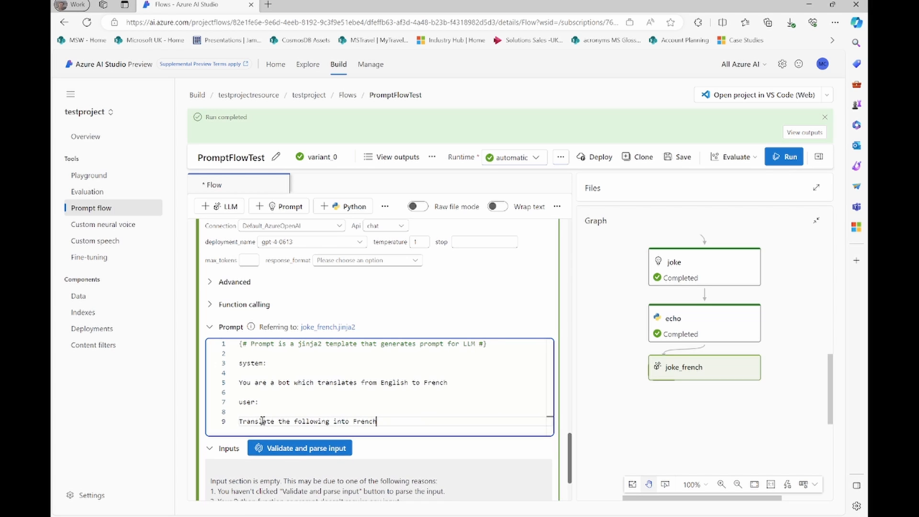
- Add the placeholder {{text_to_translate}} on a new line below the joke_french user message
key(Return)
text({{)
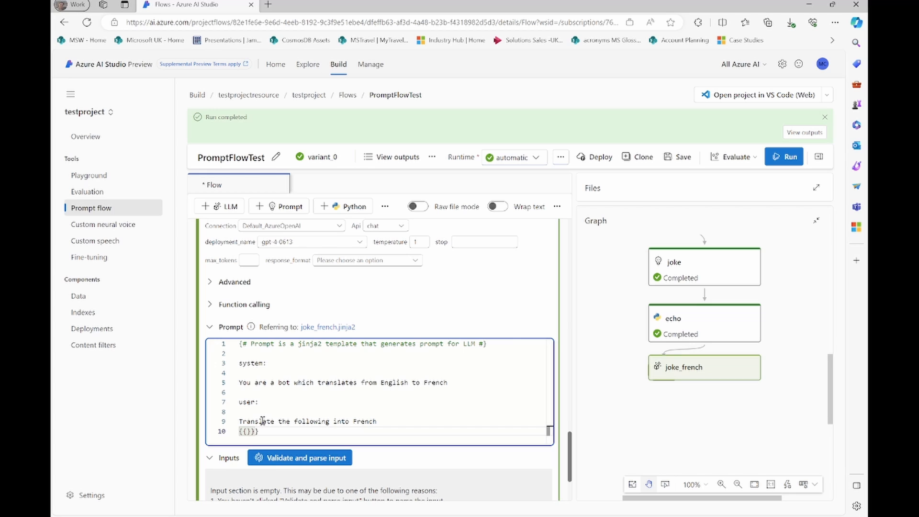
text(text)
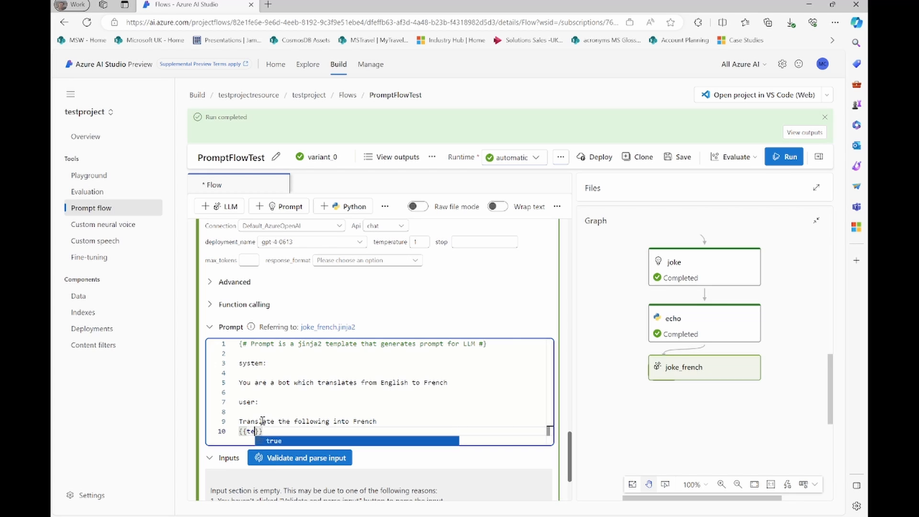
text(_to_translate)
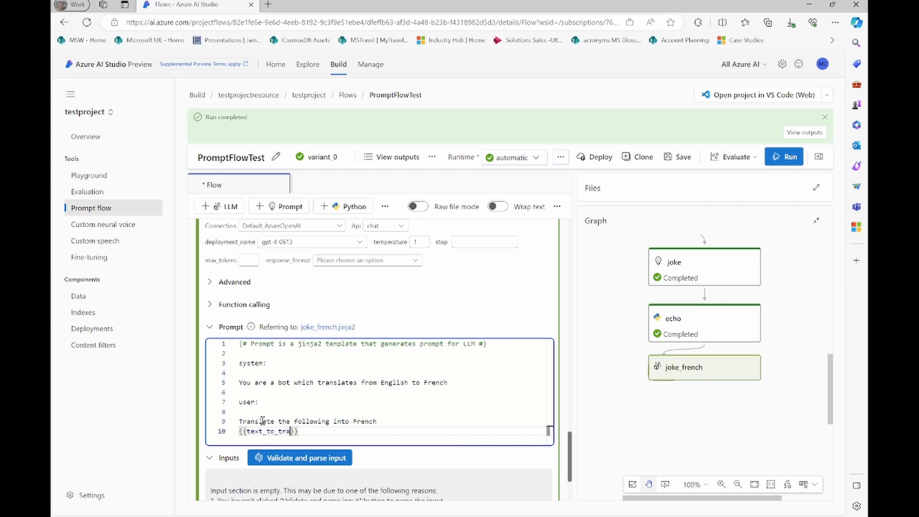
- Validate and parse the joke_french prompt's input, and set text_to_translate to ${joke.output}
scroll(285, 412, down, 2)
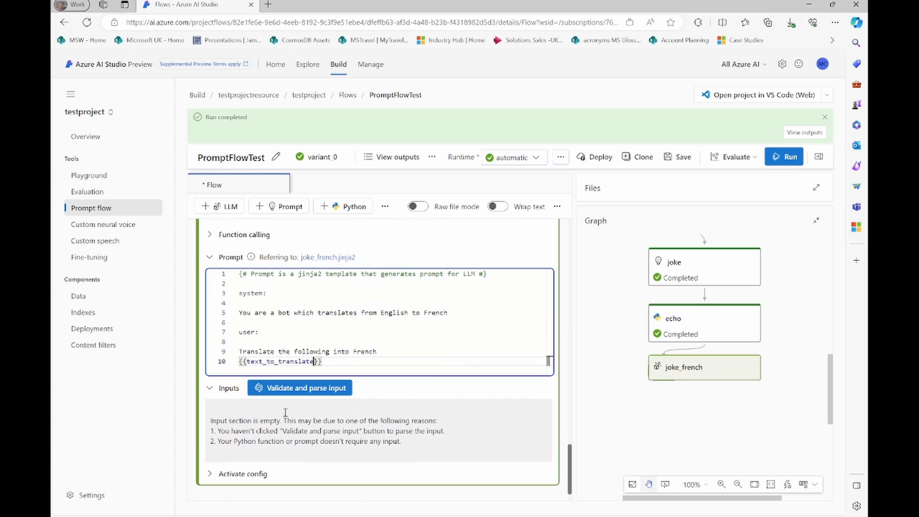
click(307, 388)
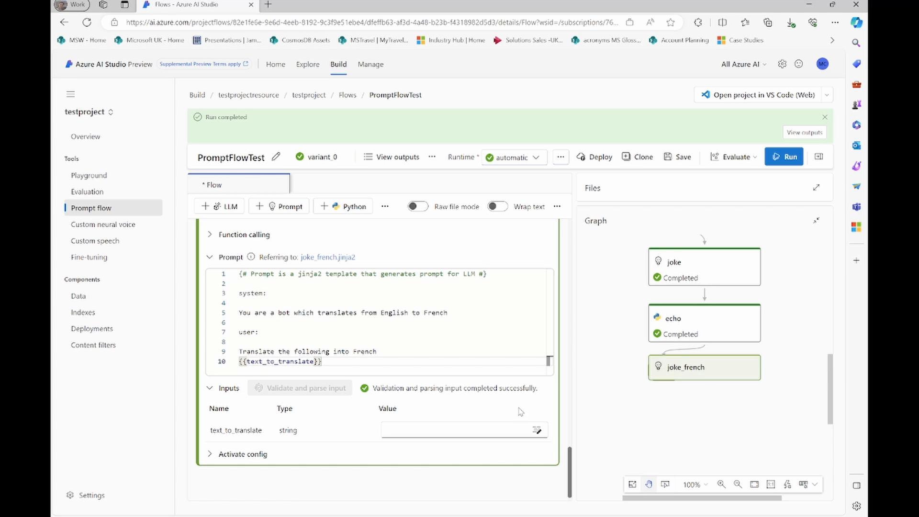
click(473, 433)
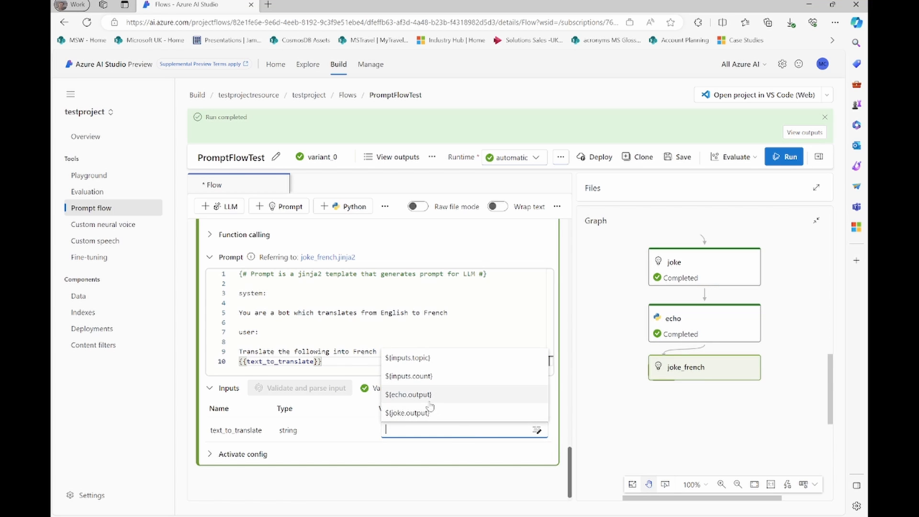
click(409, 413)
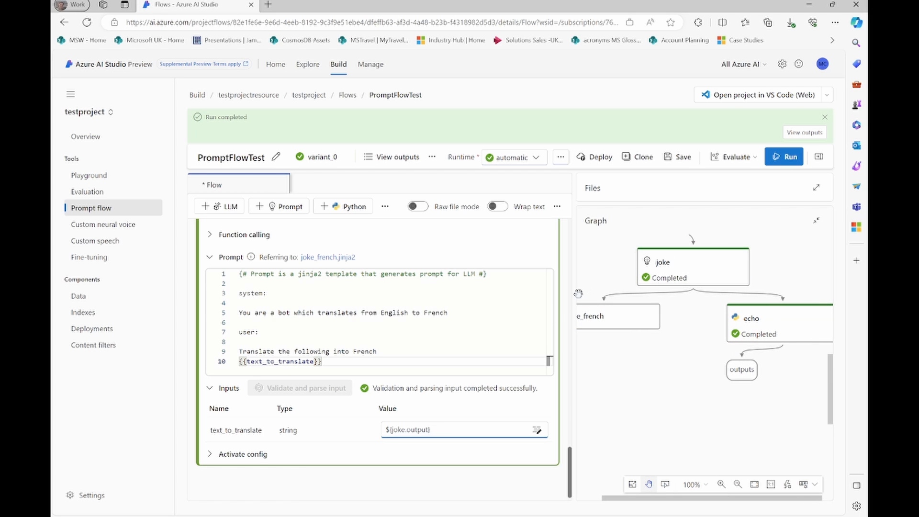
drag(571, 295, 485, 302)
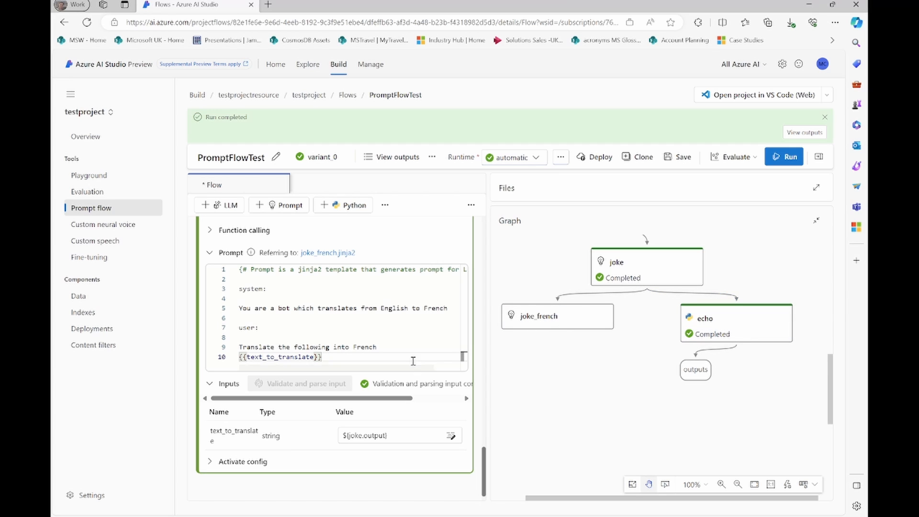
scroll(383, 358, down, 1)
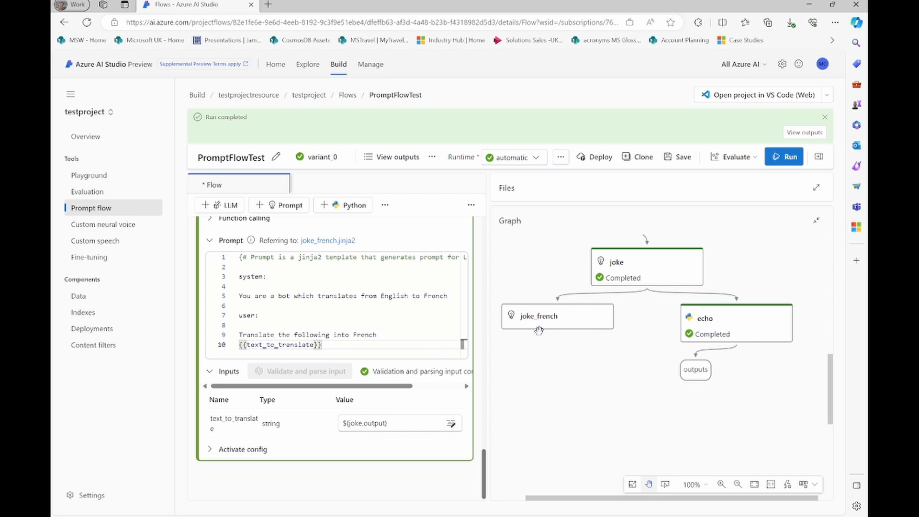
- Set the value of the flow's joke_french output to ${joke_french.output}
scroll(354, 356, up, 15)
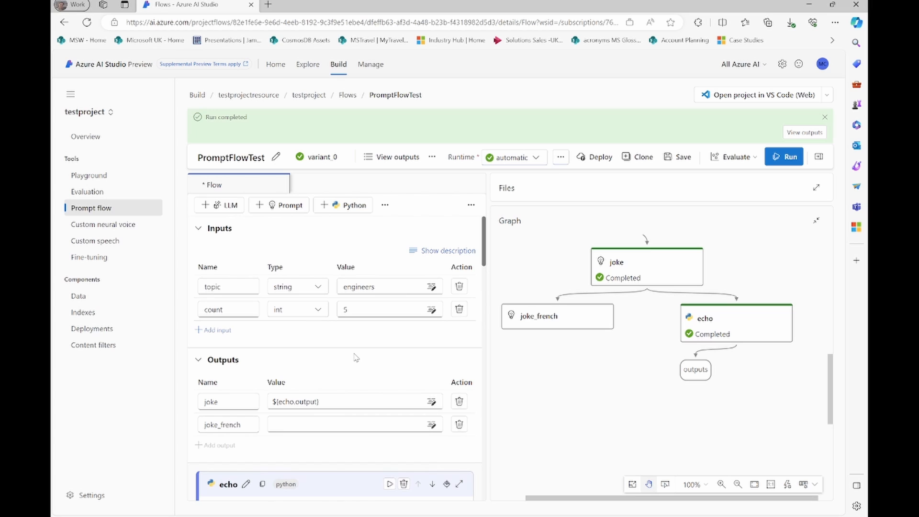
scroll(276, 380, down, 3)
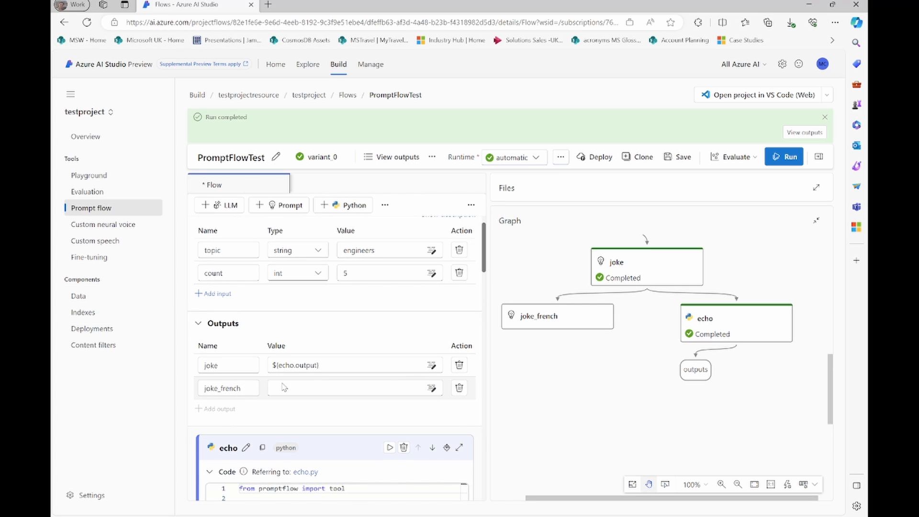
click(432, 389)
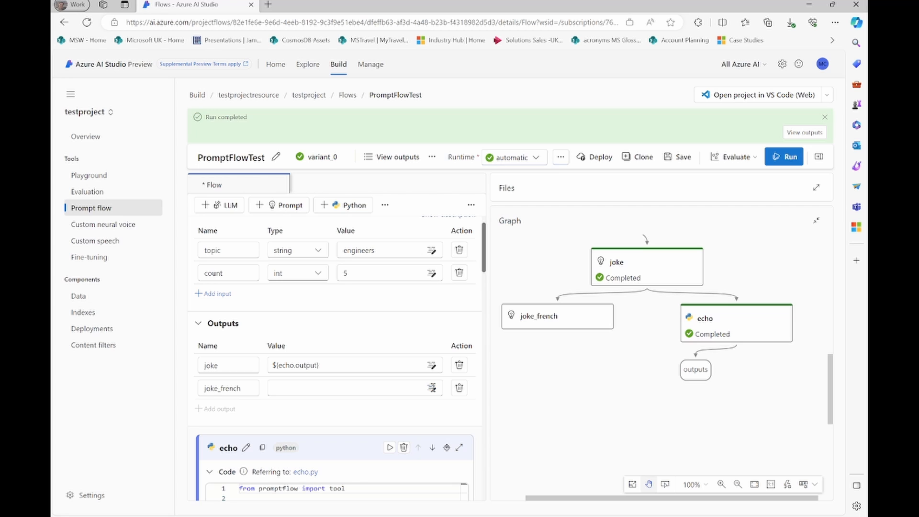
click(808, 486)
click(338, 387)
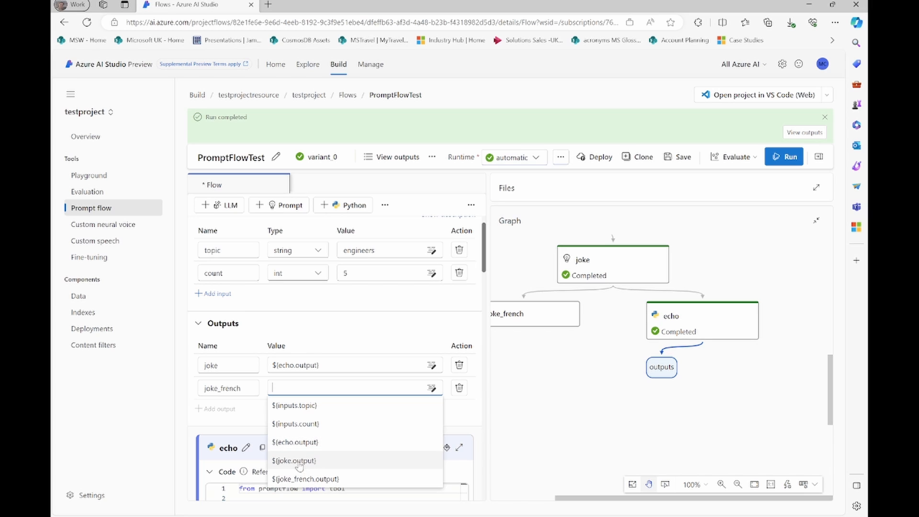
click(298, 479)
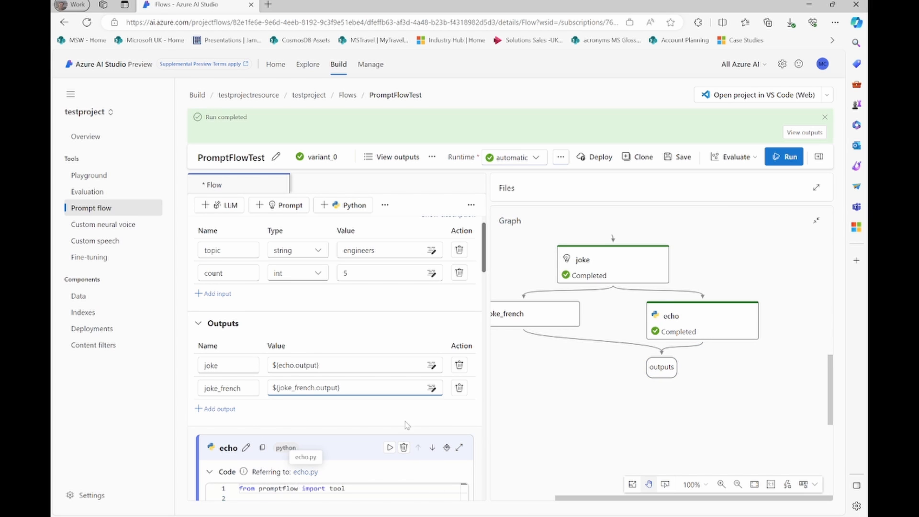
- Save the PromptFlowTest flow and run it with the joke_french node and output included
scroll(439, 414, down, 1)
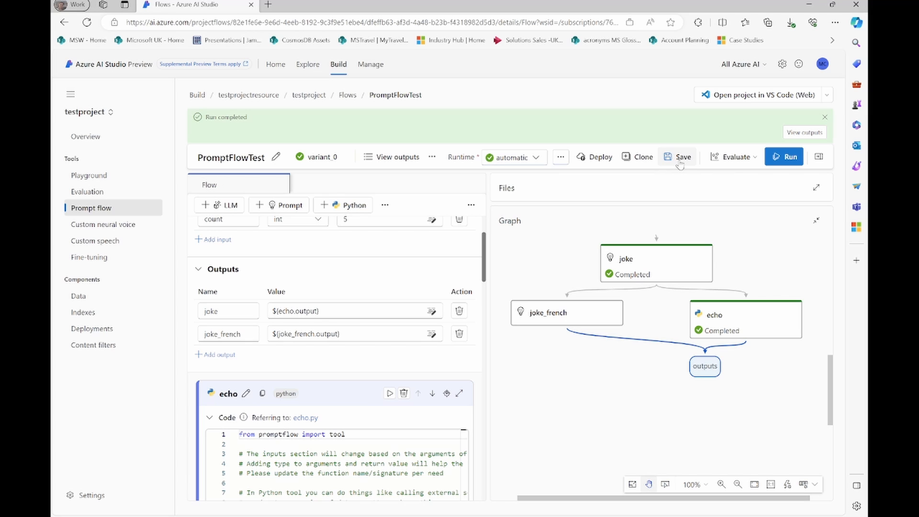
click(790, 158)
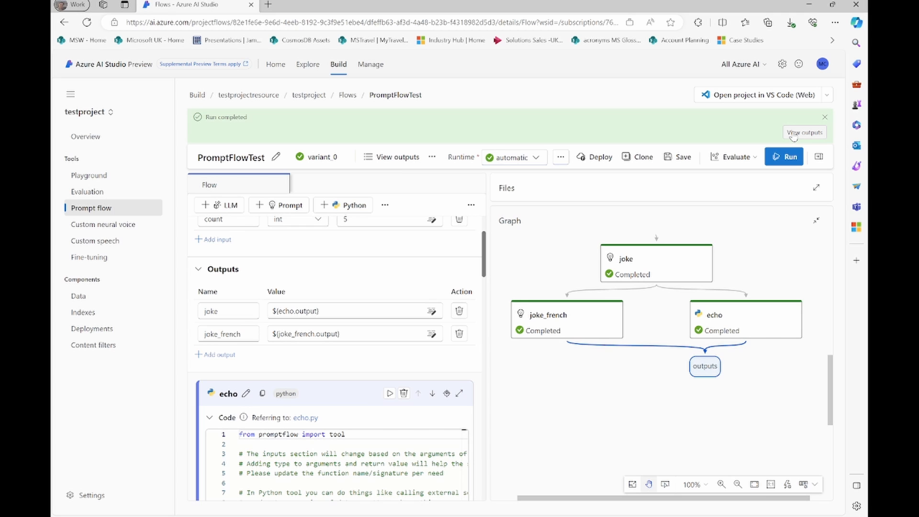
- Examine the English joke text and its French translation in the joke and joke_french columns of the run's outputs, and close the outputs
click(795, 135)
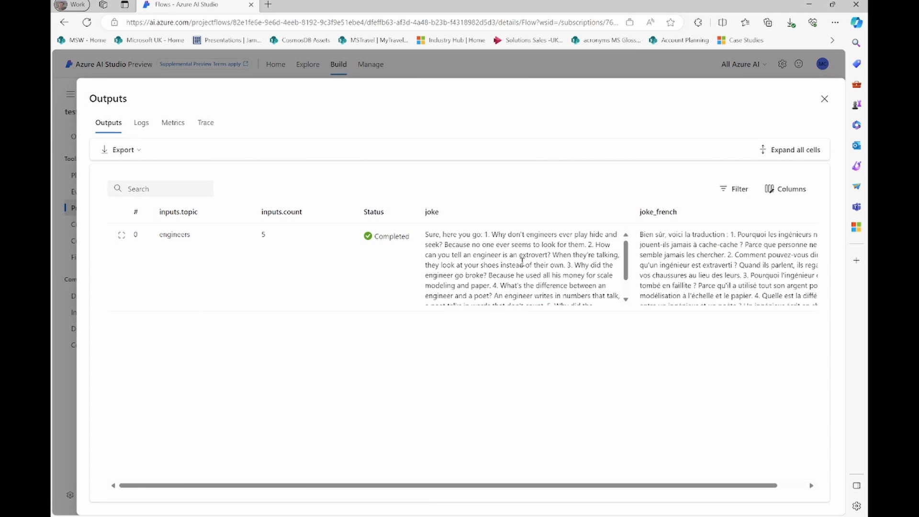
scroll(521, 261, right, 1)
scroll(522, 262, down, 1)
scroll(522, 263, up, 1)
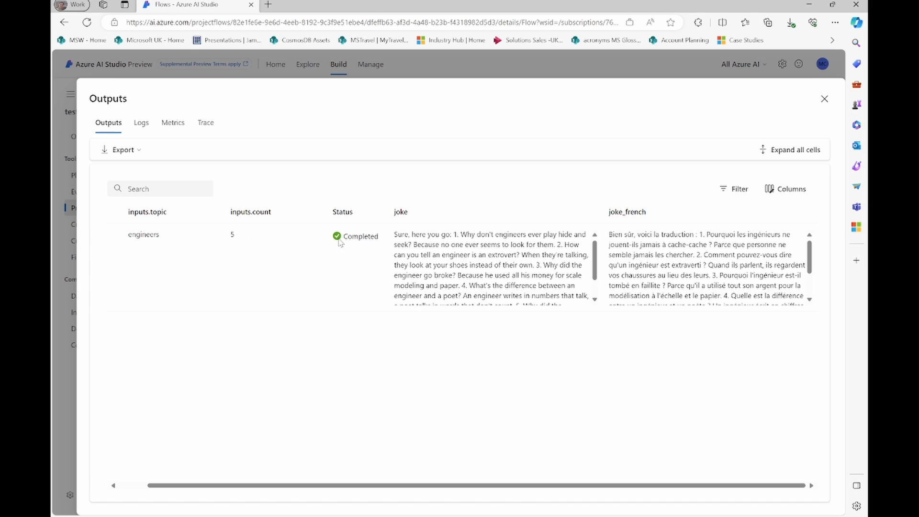
drag(455, 235, 481, 235)
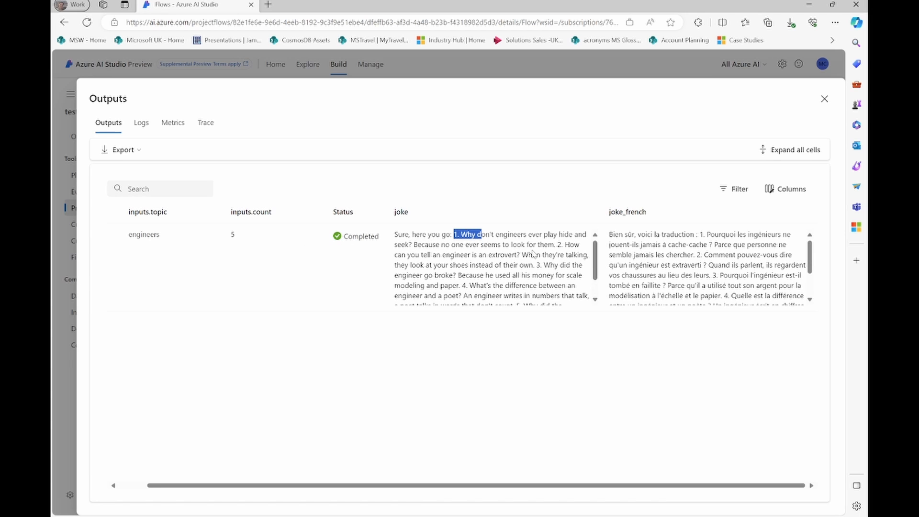
click(558, 245)
scroll(493, 276, down, 2)
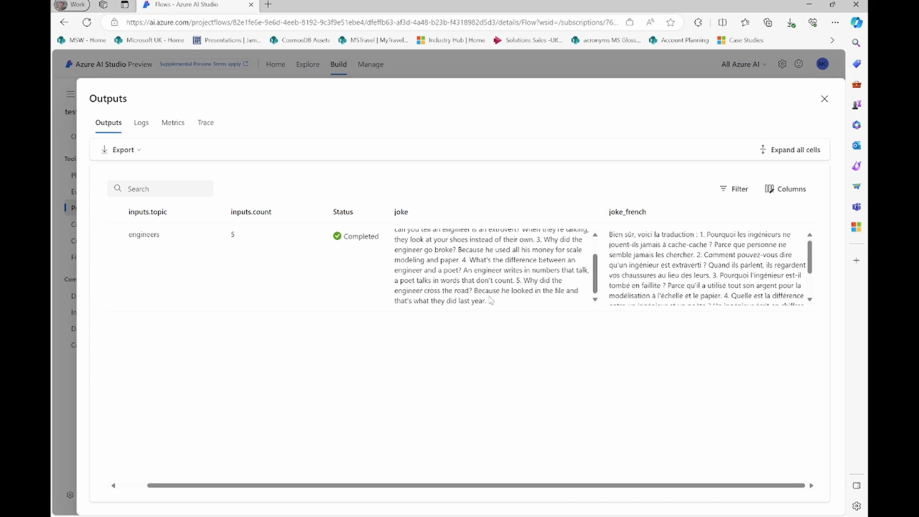
scroll(693, 264, down, 3)
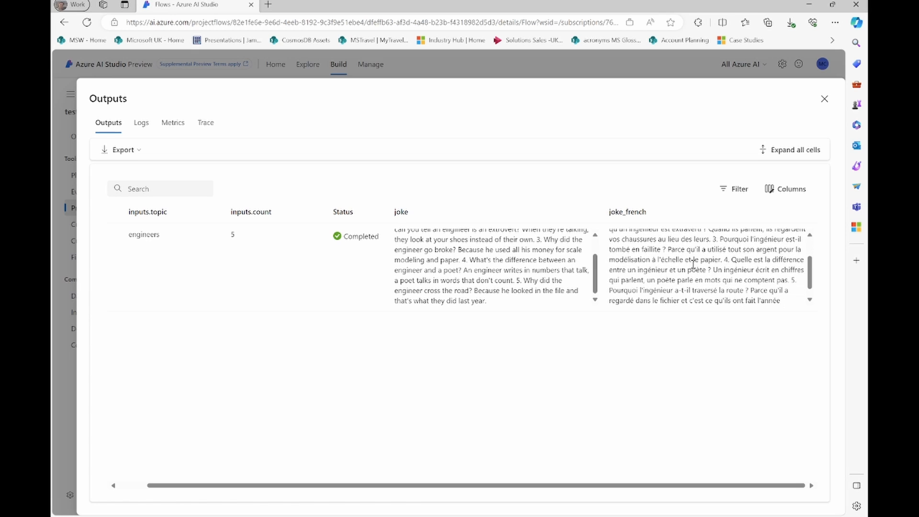
scroll(693, 264, up, 3)
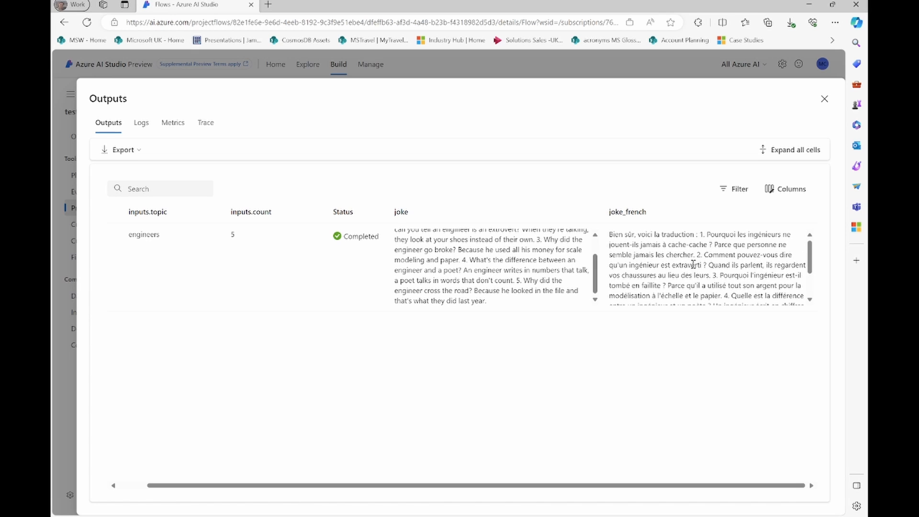
click(824, 98)
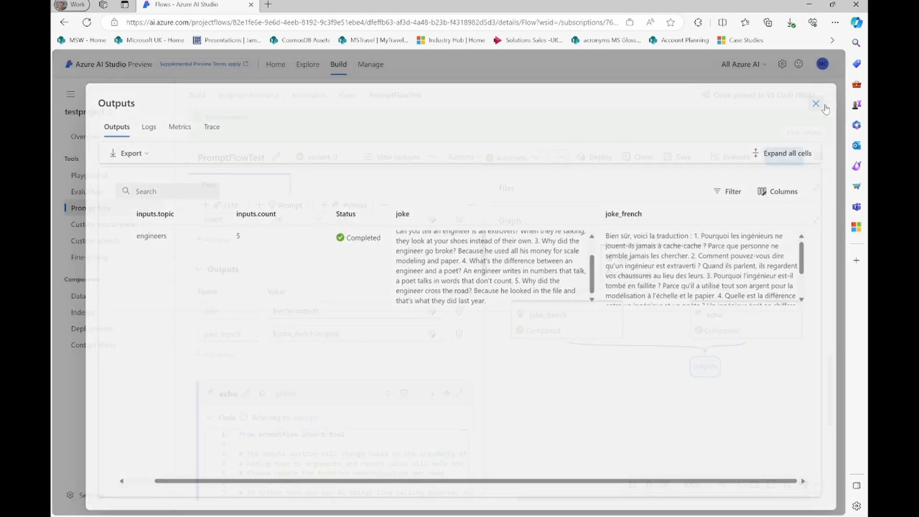